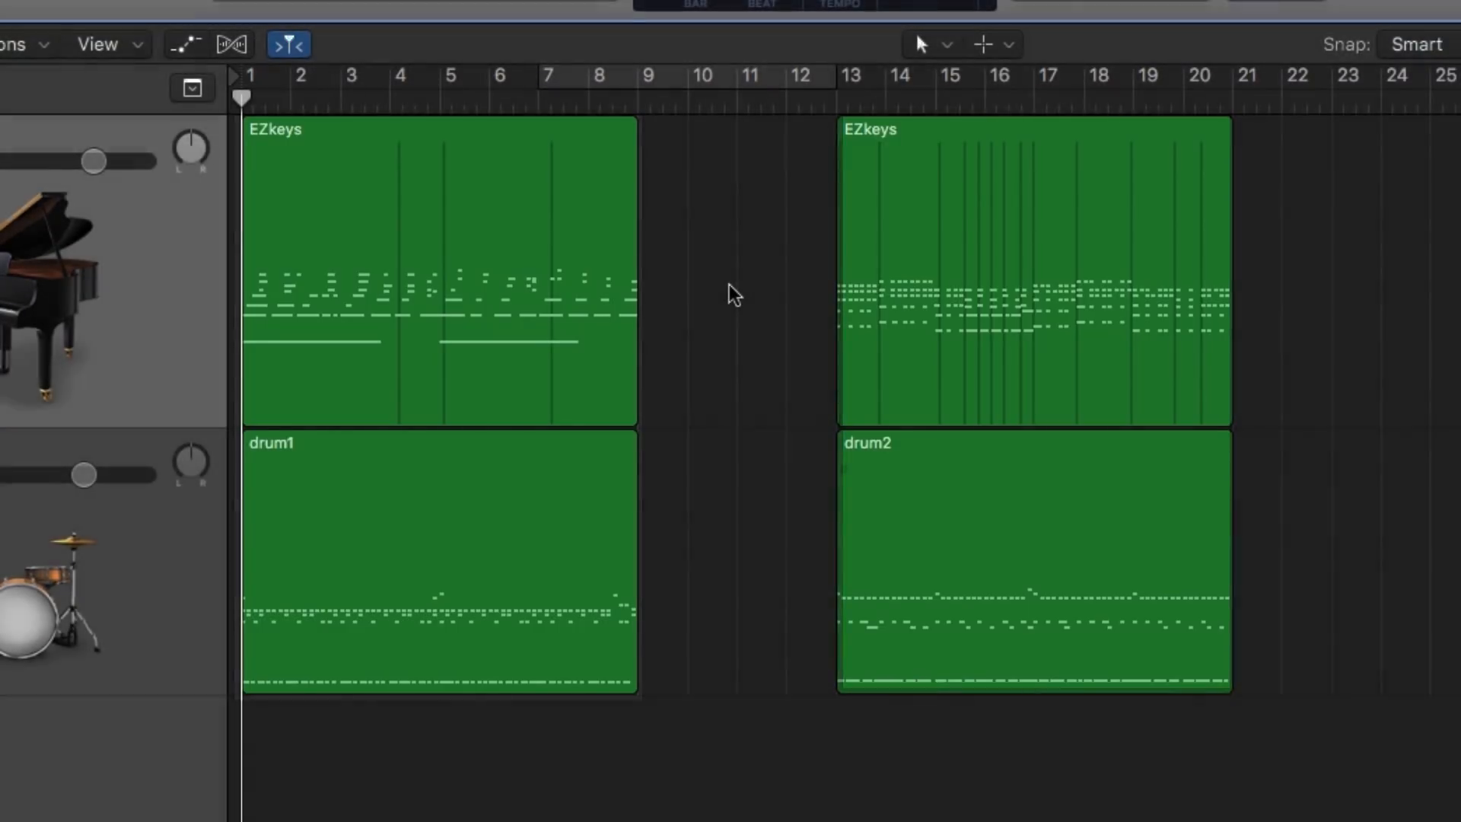
- Play back the two existing piano and drum sections from bar 1 and bar 13, and return the playhead to the start
key("space")
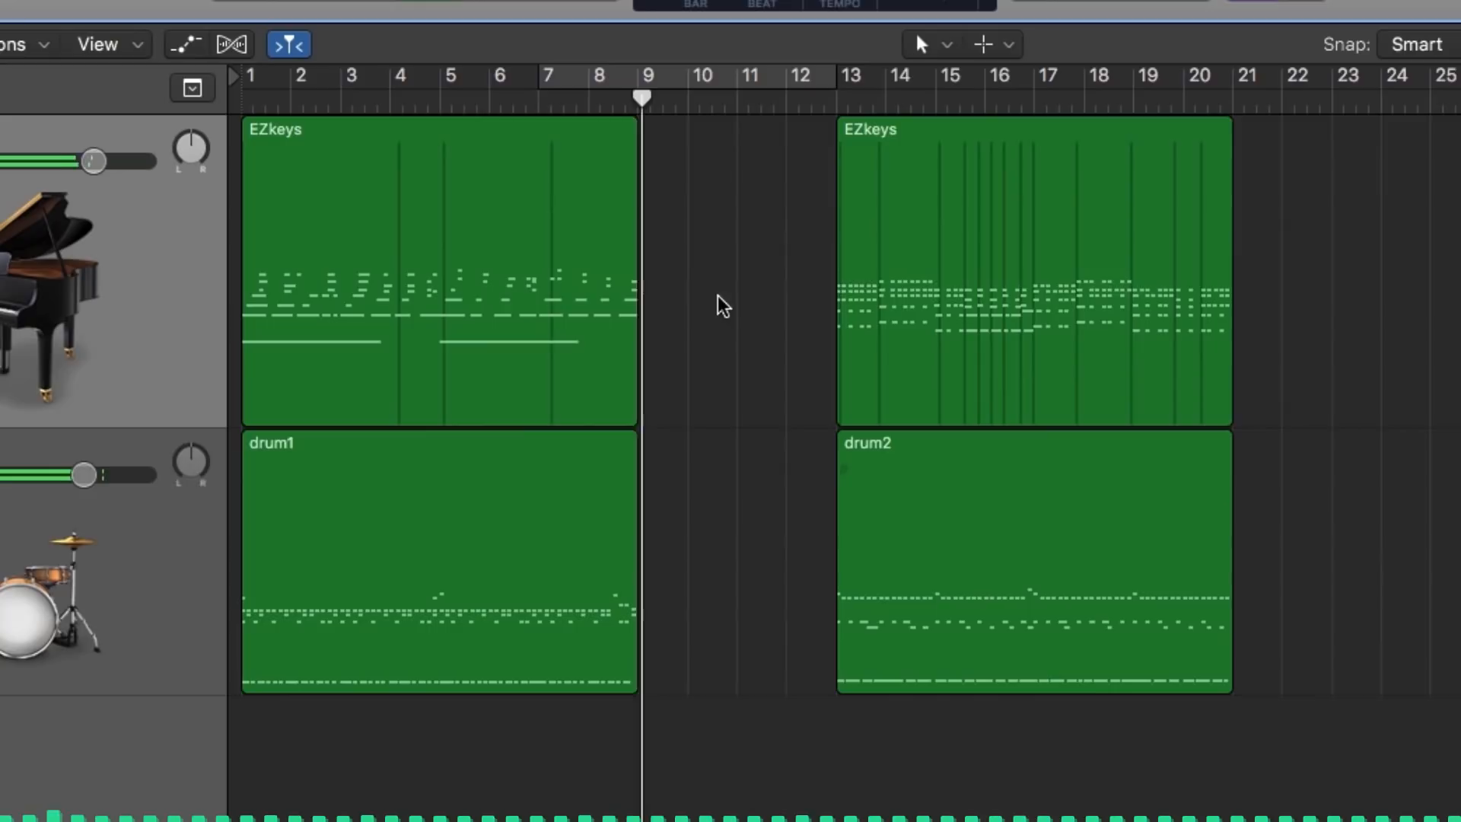
left_click(835, 100)
key("space")
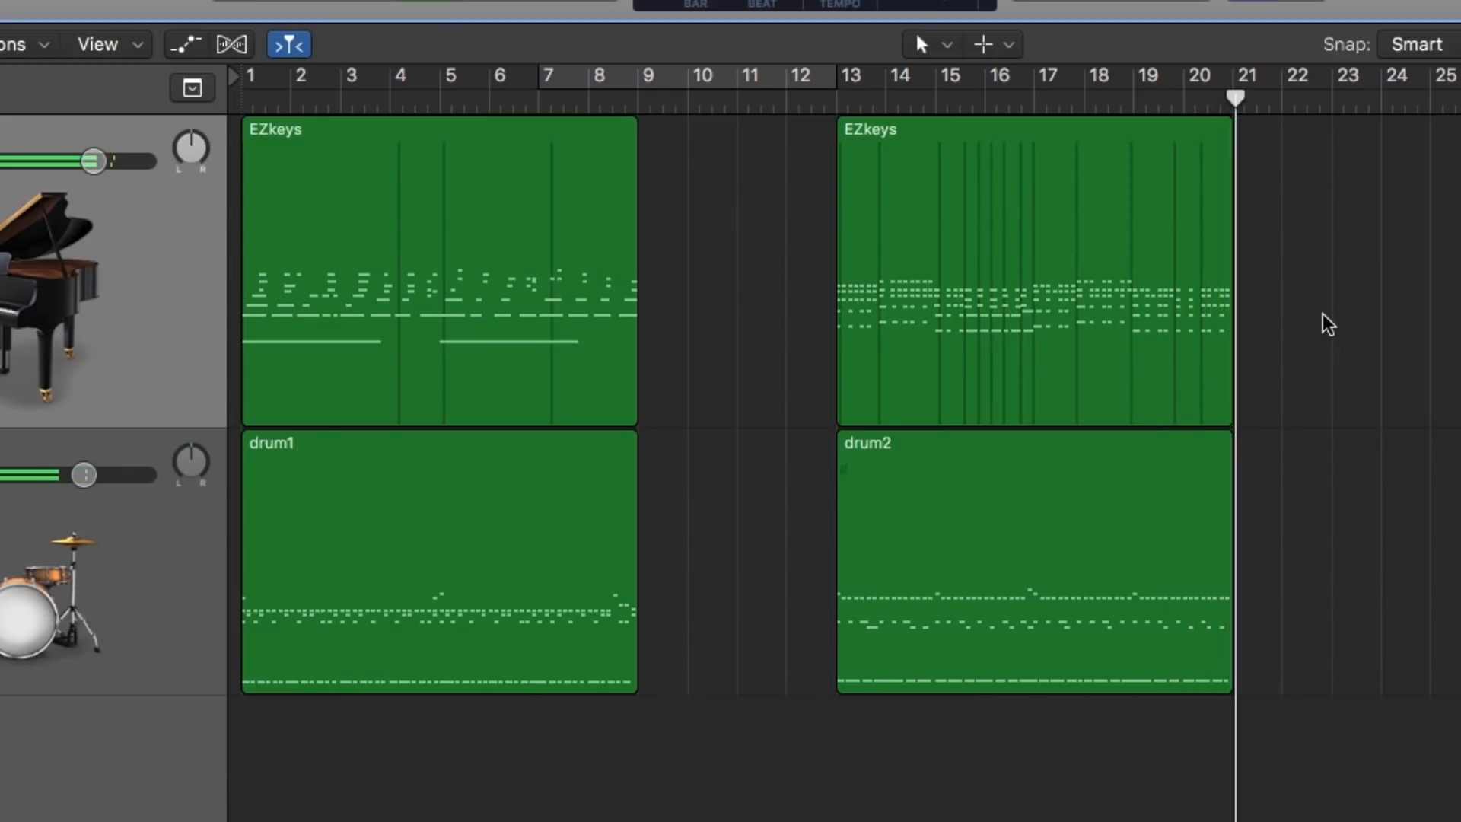
key("space")
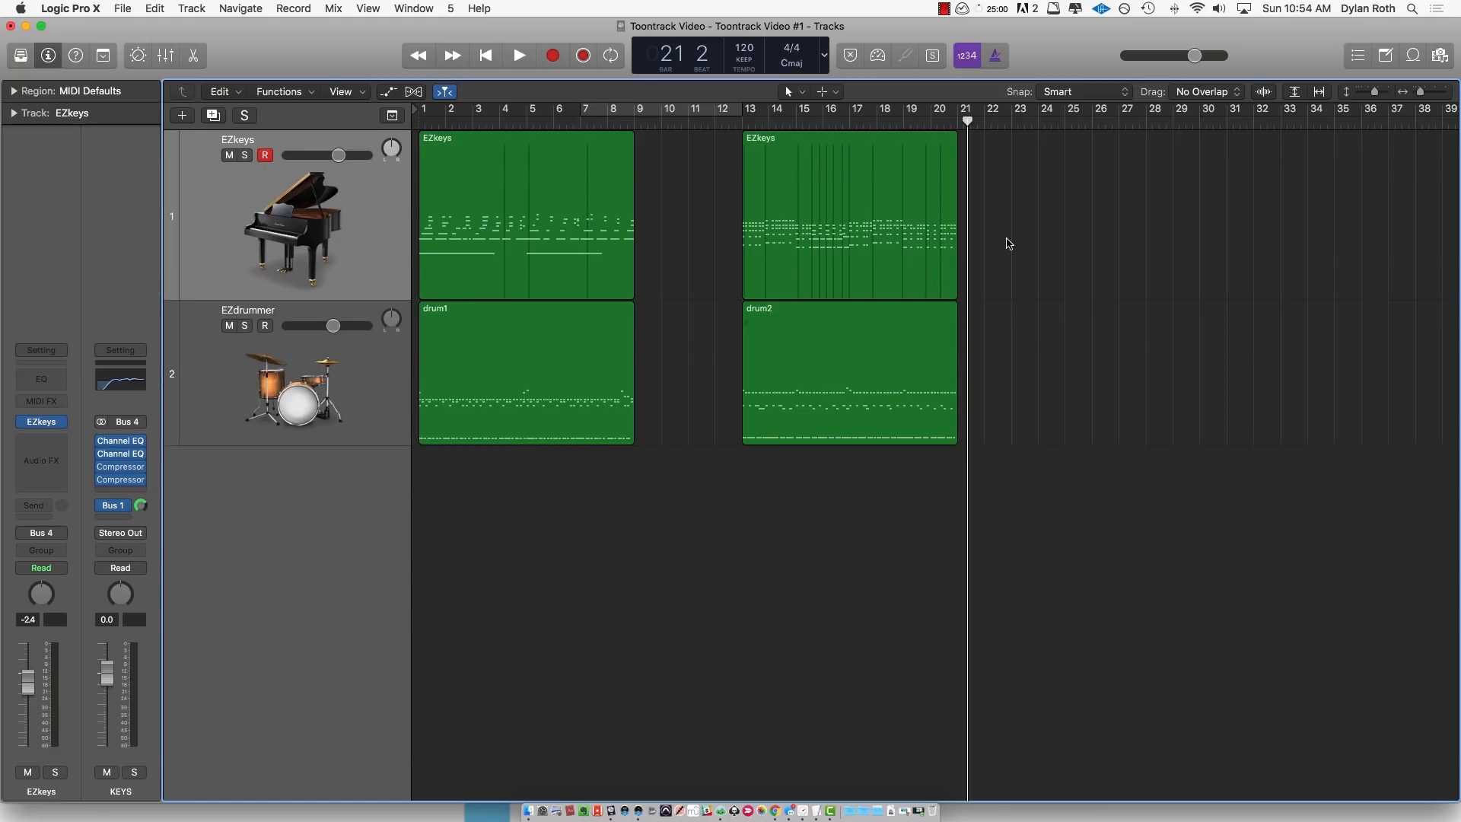
key("Return")
key("space")
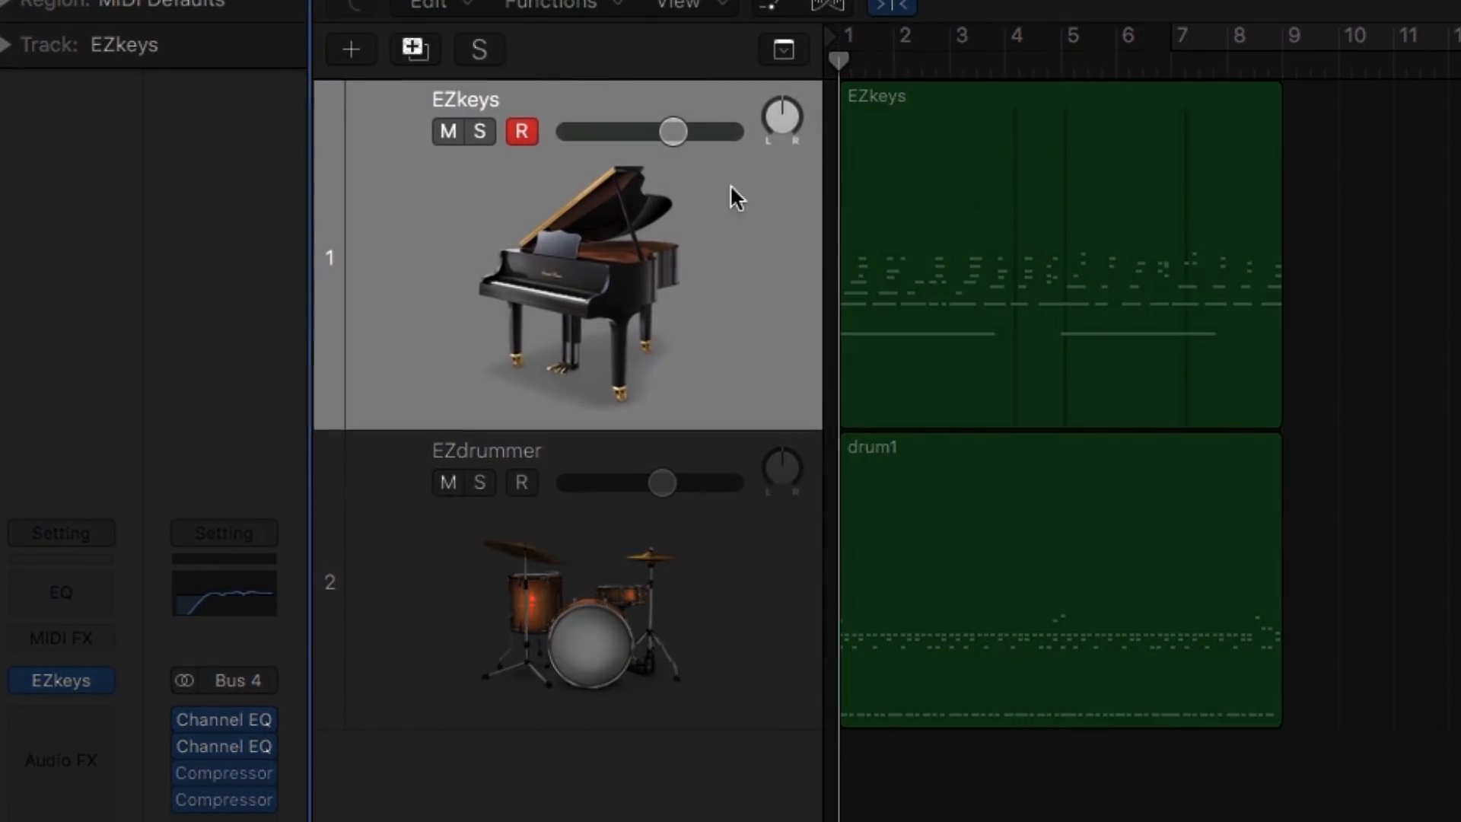
left_click(756, 561)
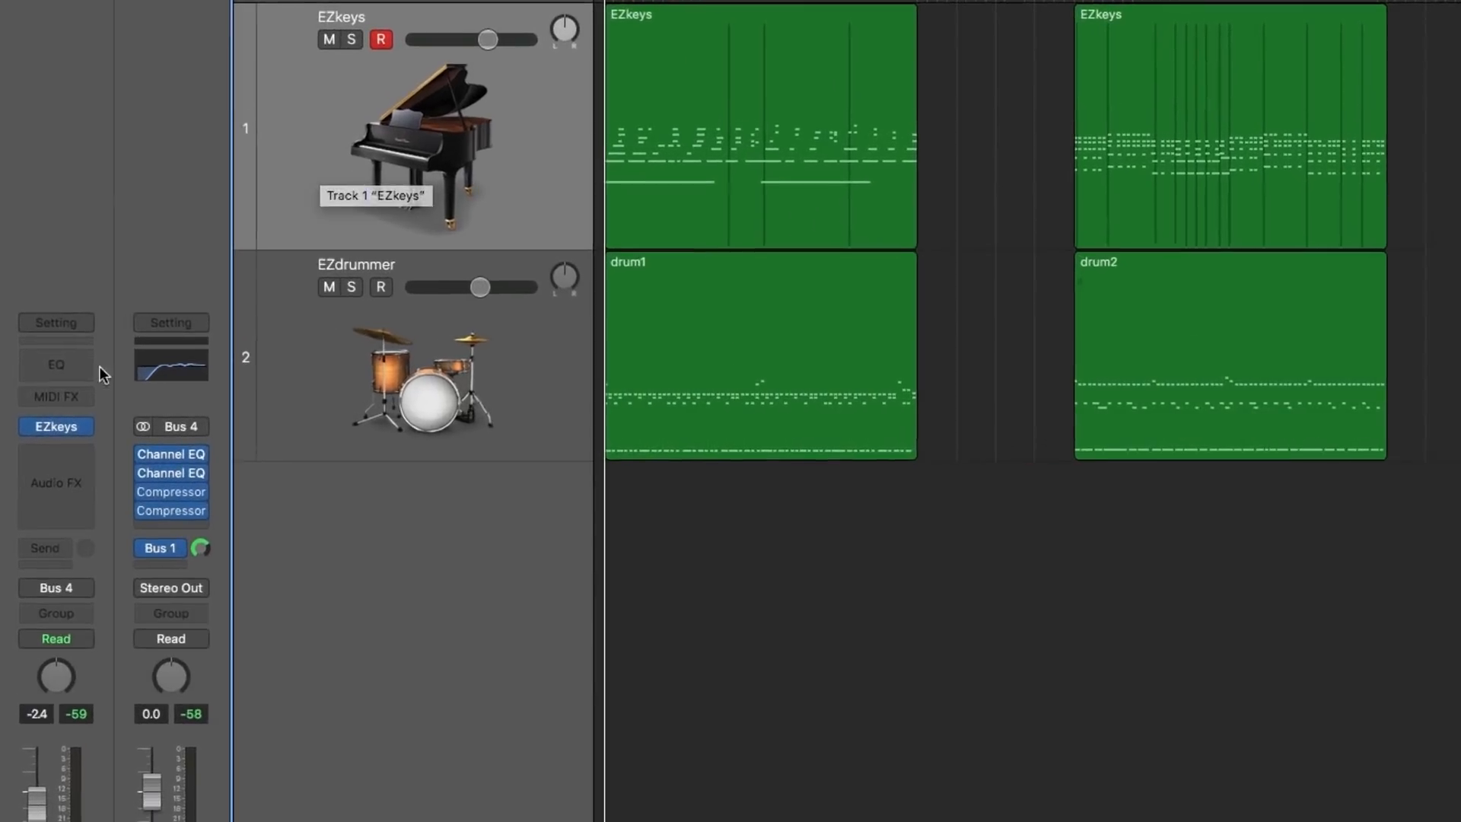
- Open the EZkeys instrument and its MIDI browser, with the song's playhead placed at bar 7
left_click(57, 428)
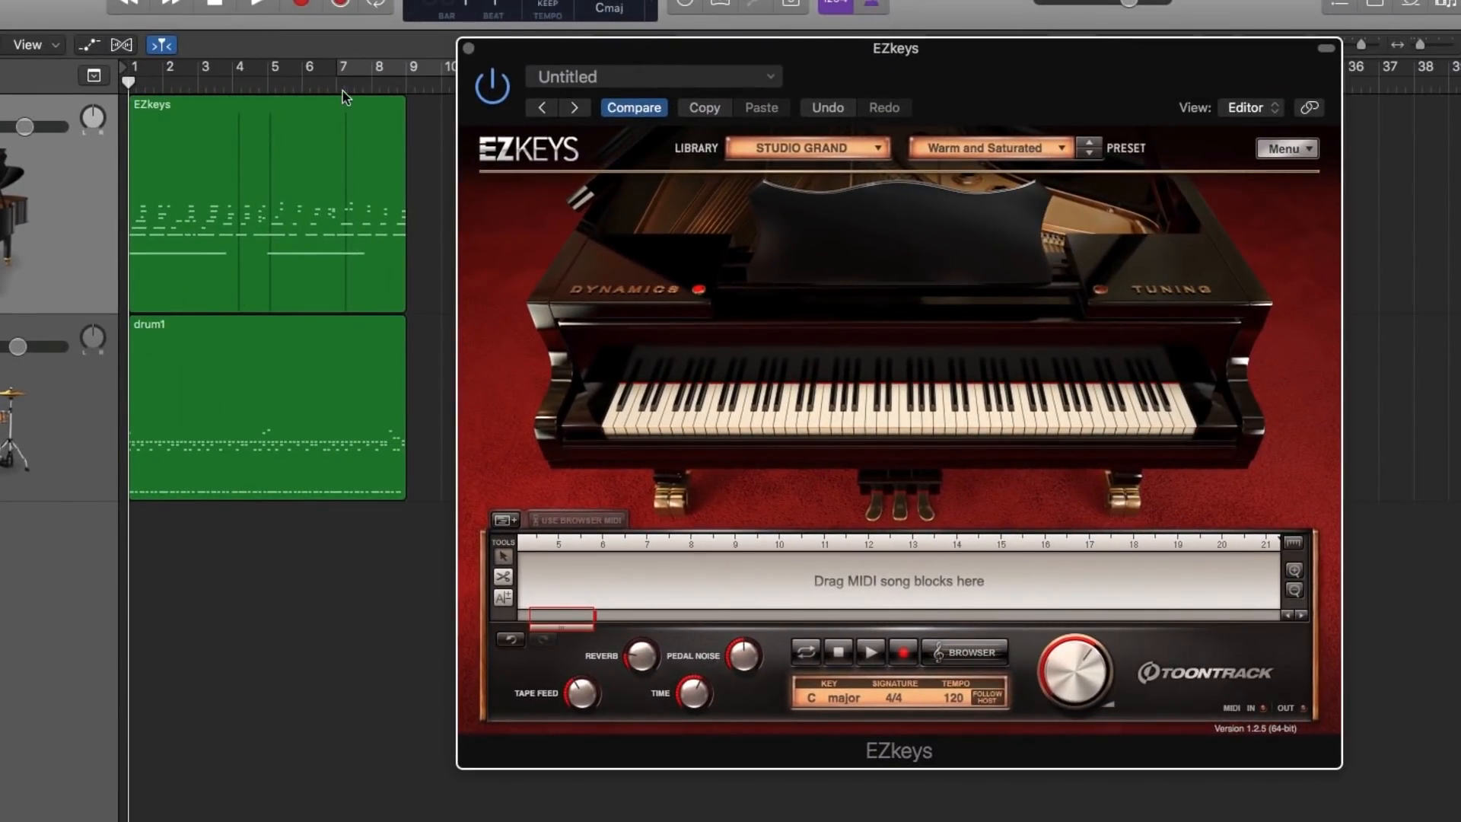
left_click(340, 85)
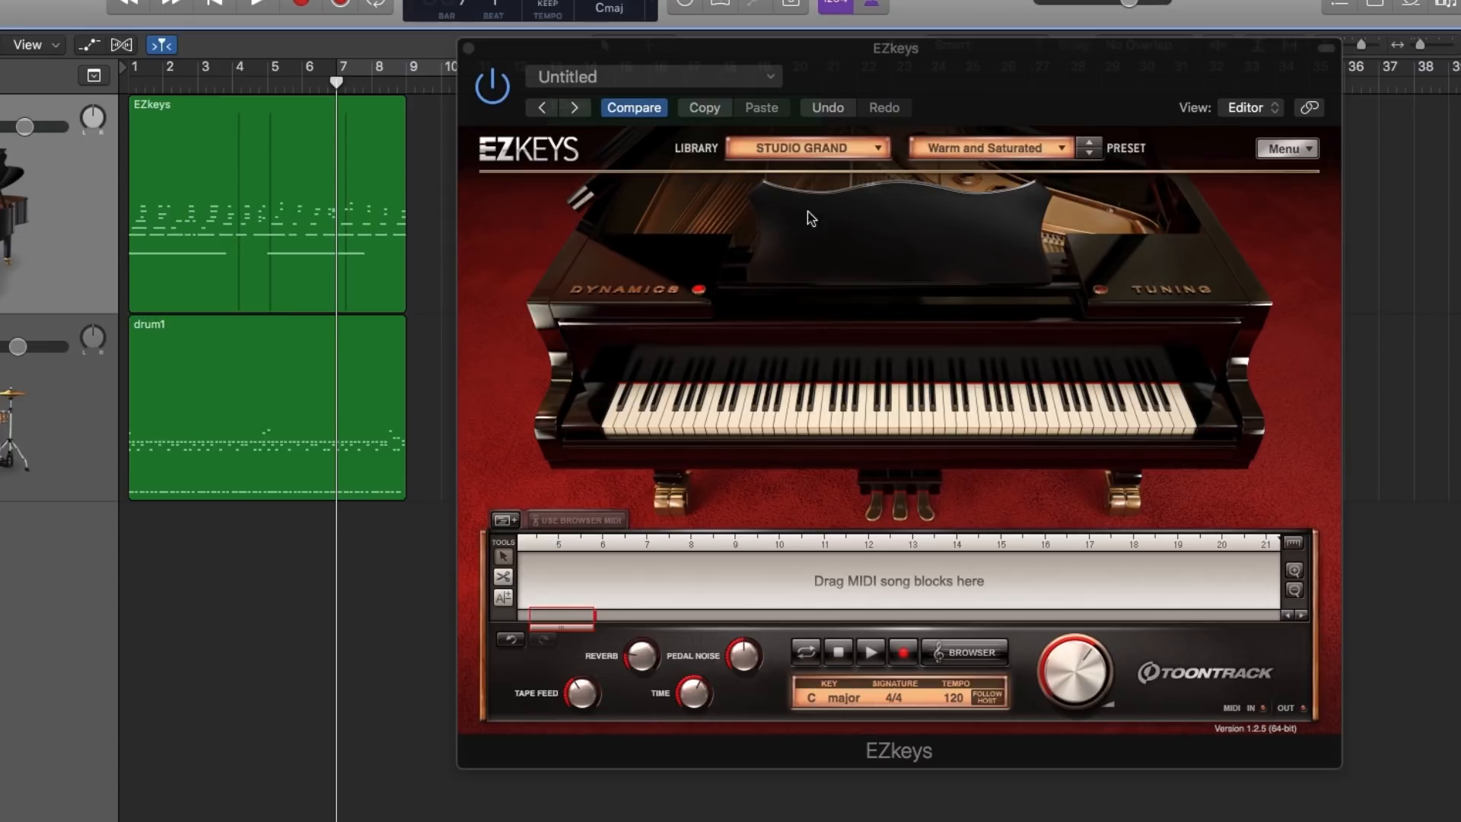
left_click(962, 655)
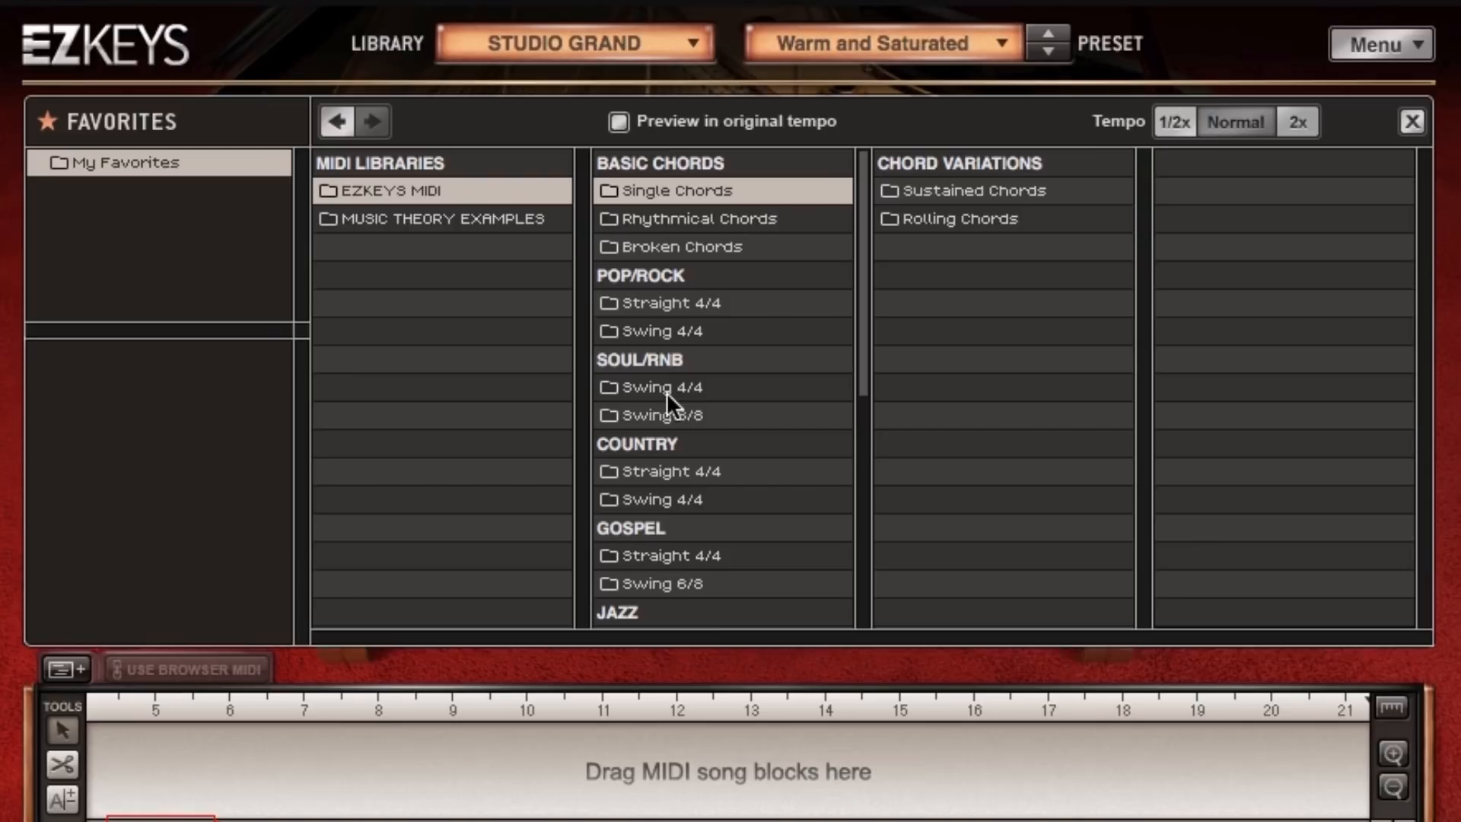
- Look through the EZkeys MIDI genres and open the Pop/Rock Straight 4/4 folder
scroll(667, 392, "down", 5)
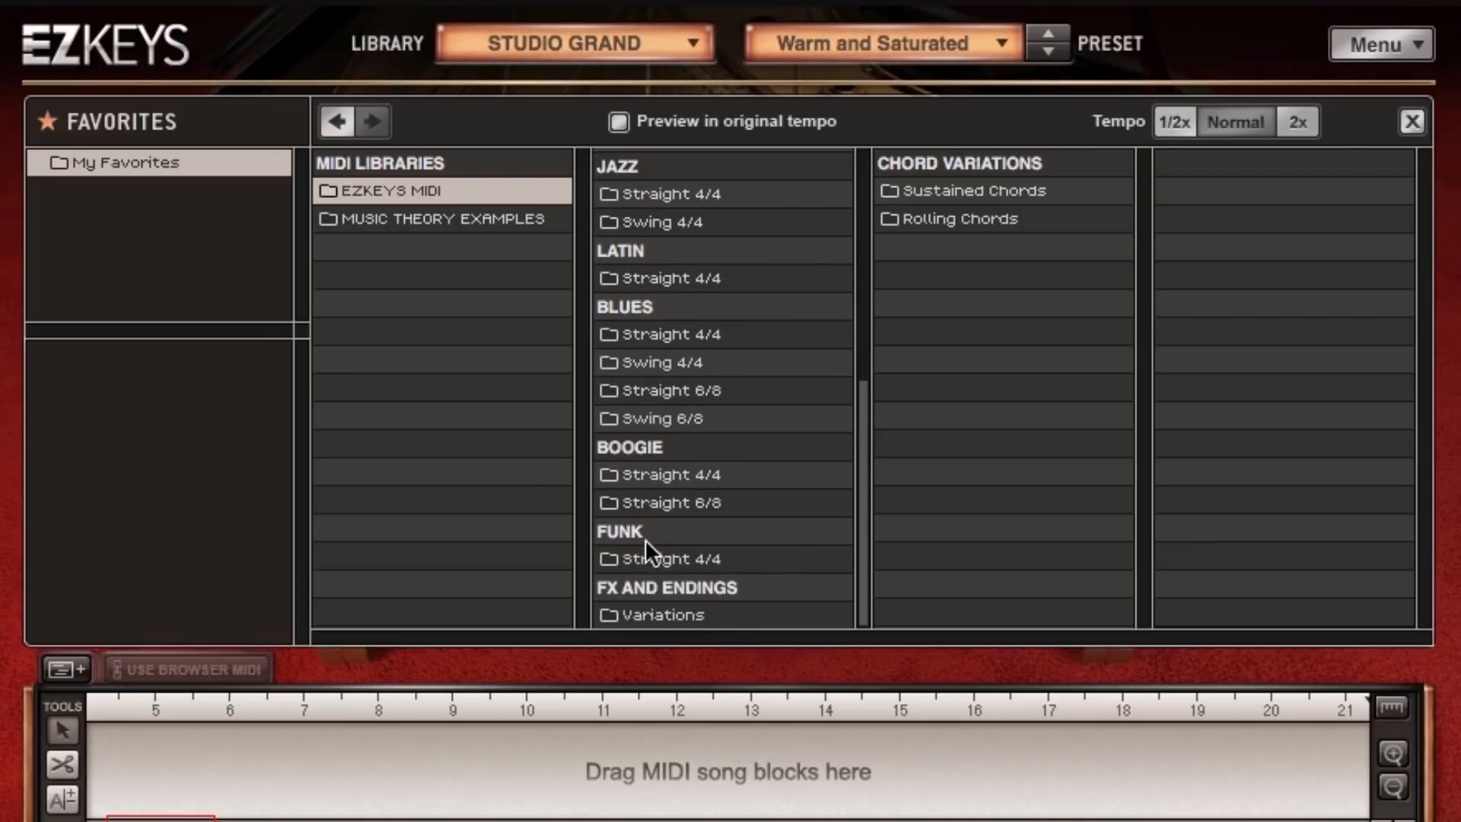
scroll(701, 339, "up", 4)
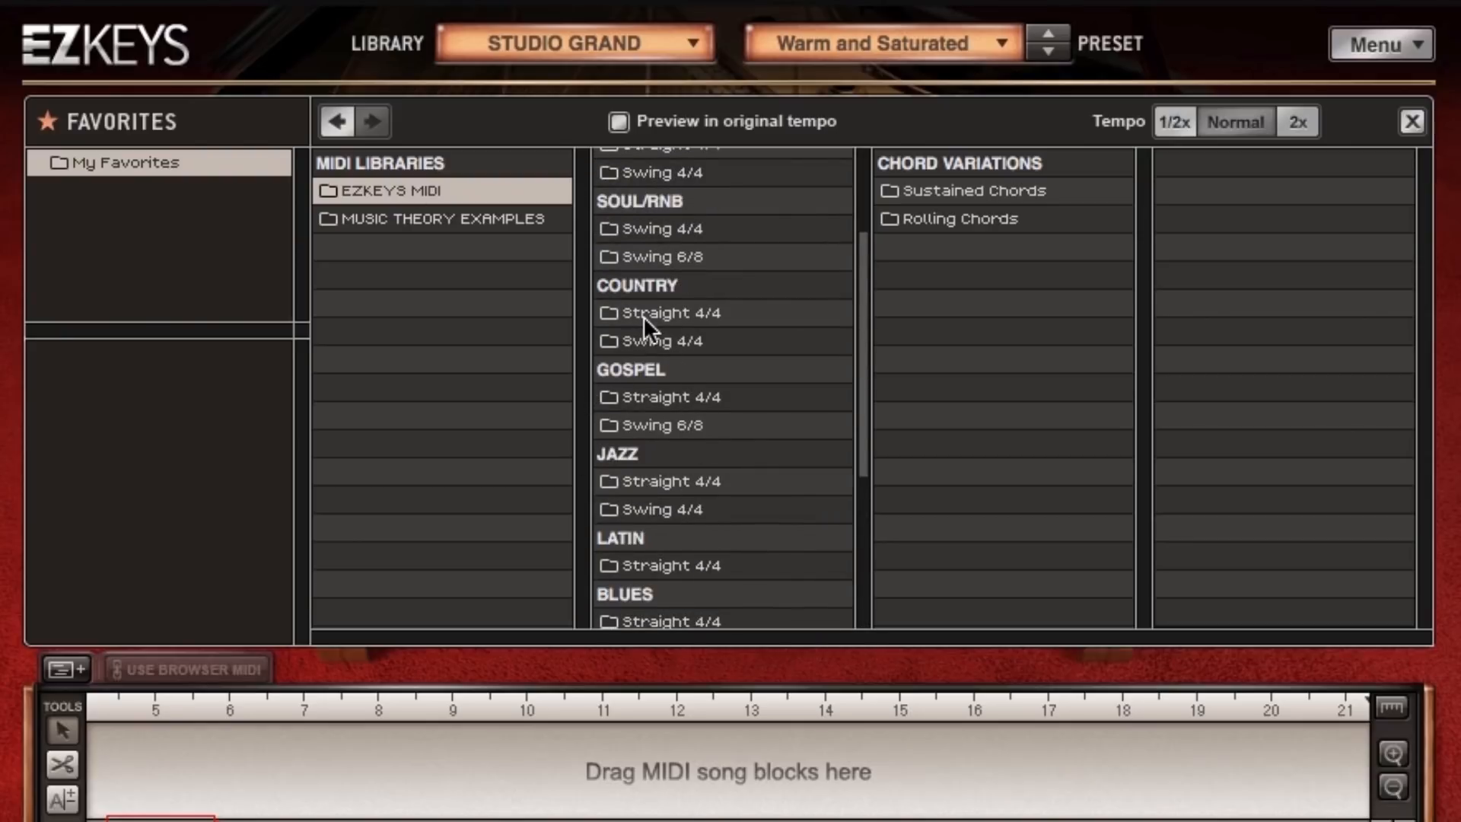
scroll(644, 317, "up", 3)
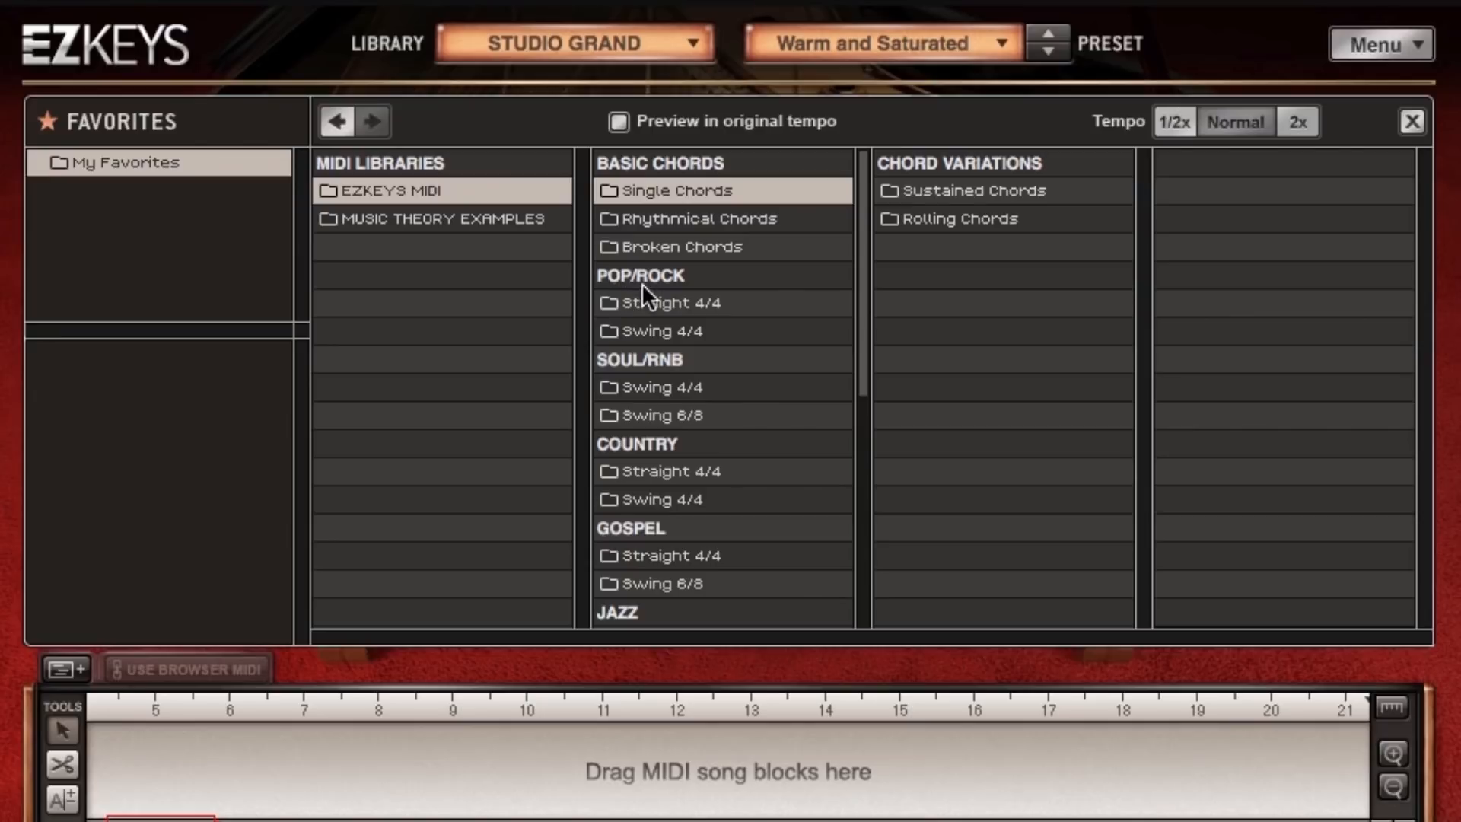
left_click(673, 304)
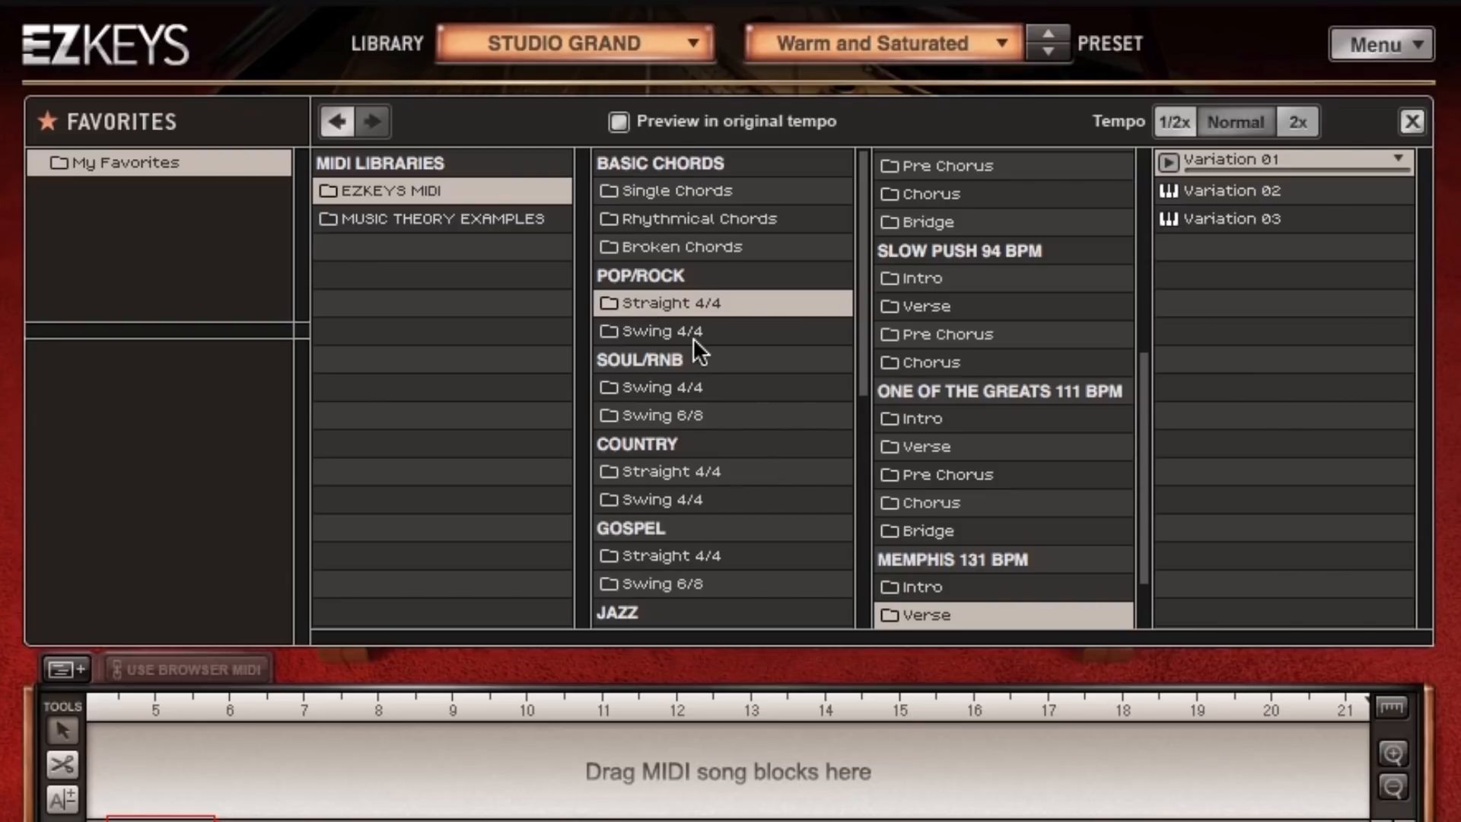
- Browse the Pop/Rock Straight 4/4 song folders and open the Verse folder of Rock Ballad 74 BPM
scroll(1020, 325, "up", 5)
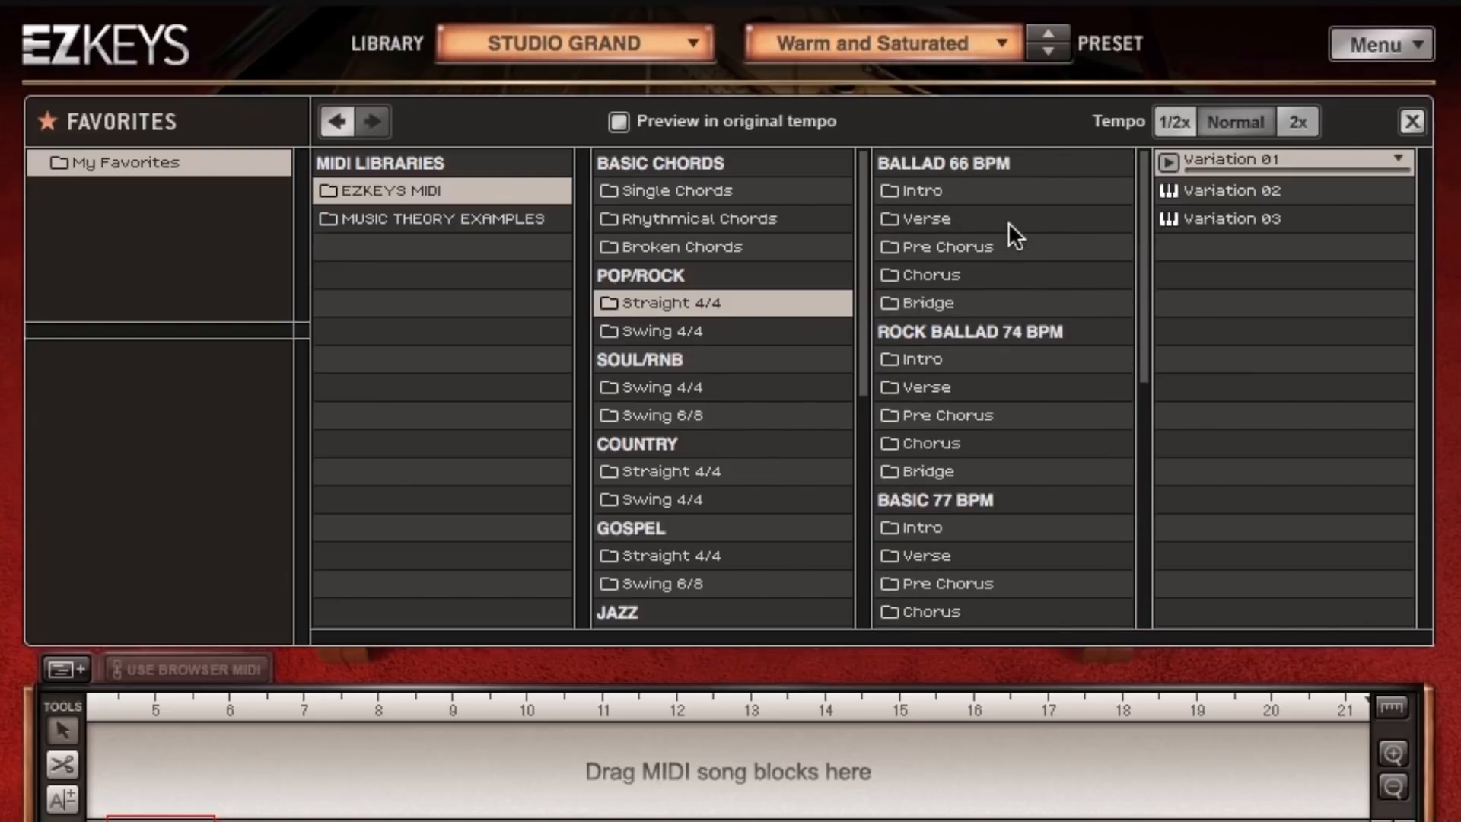
left_click(966, 361)
scroll(959, 313, "down", 3)
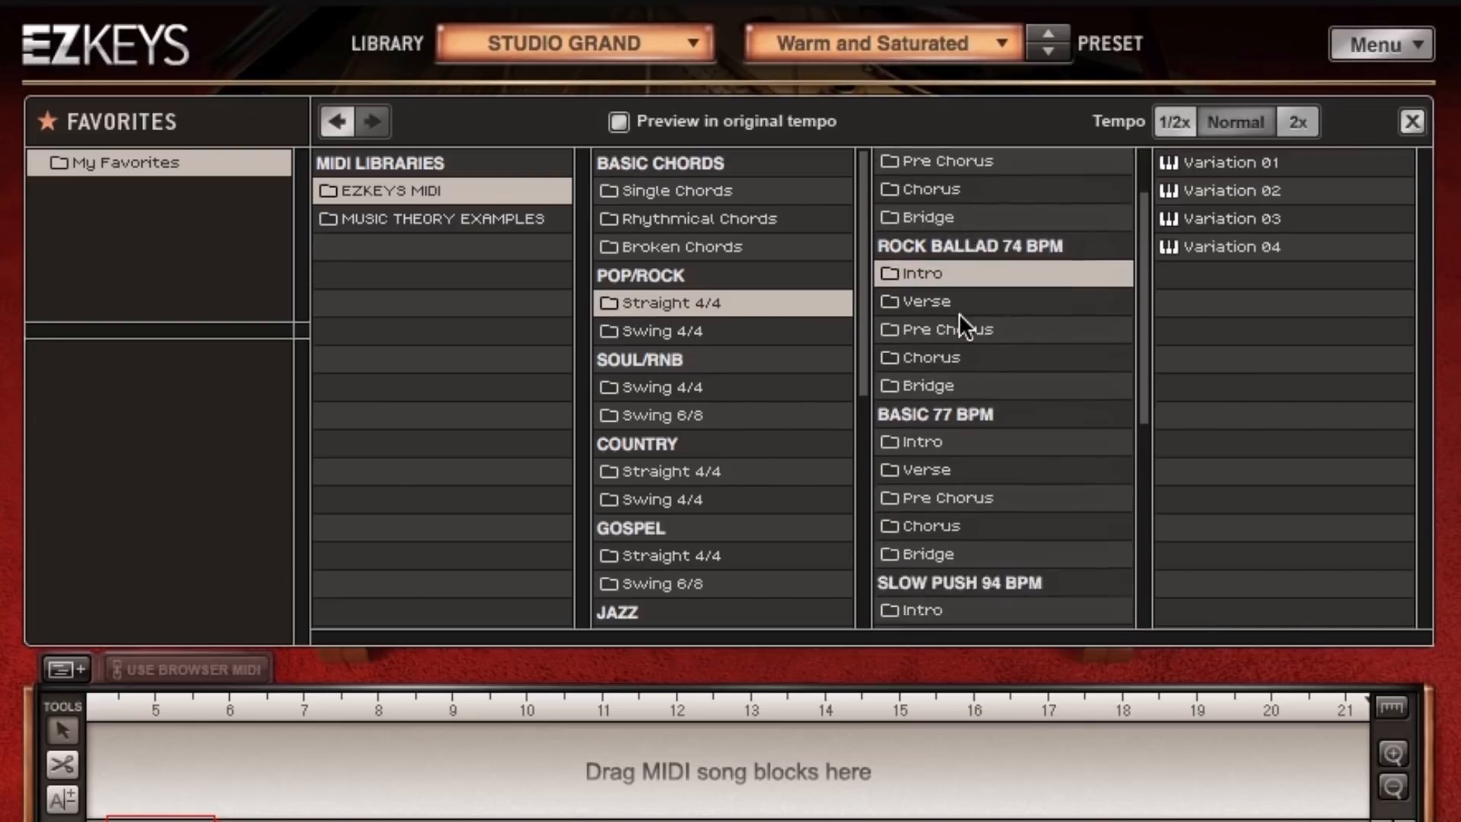
scroll(959, 315, "down", 3)
left_click(959, 315)
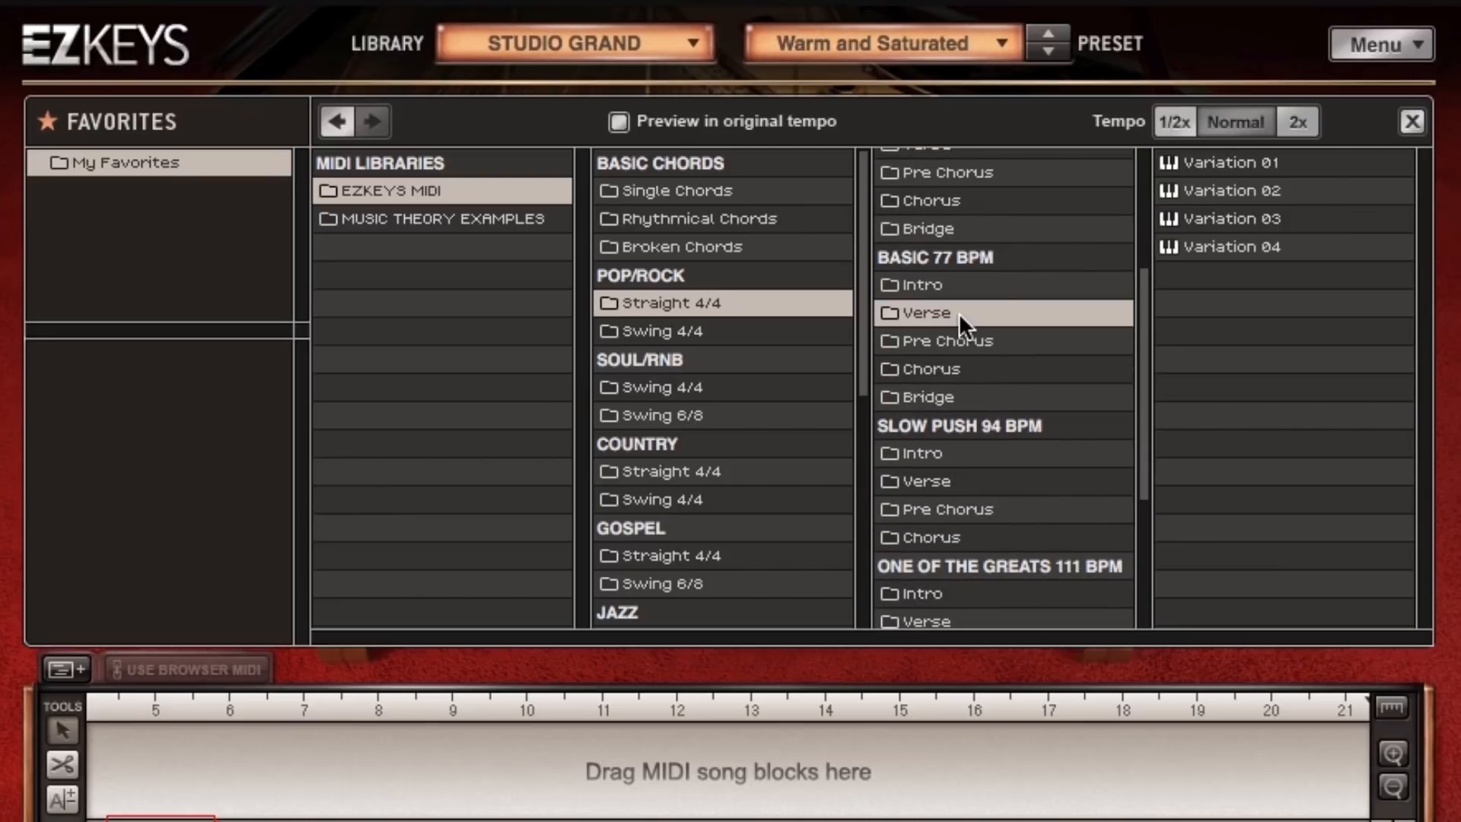
scroll(959, 313, "up", 5)
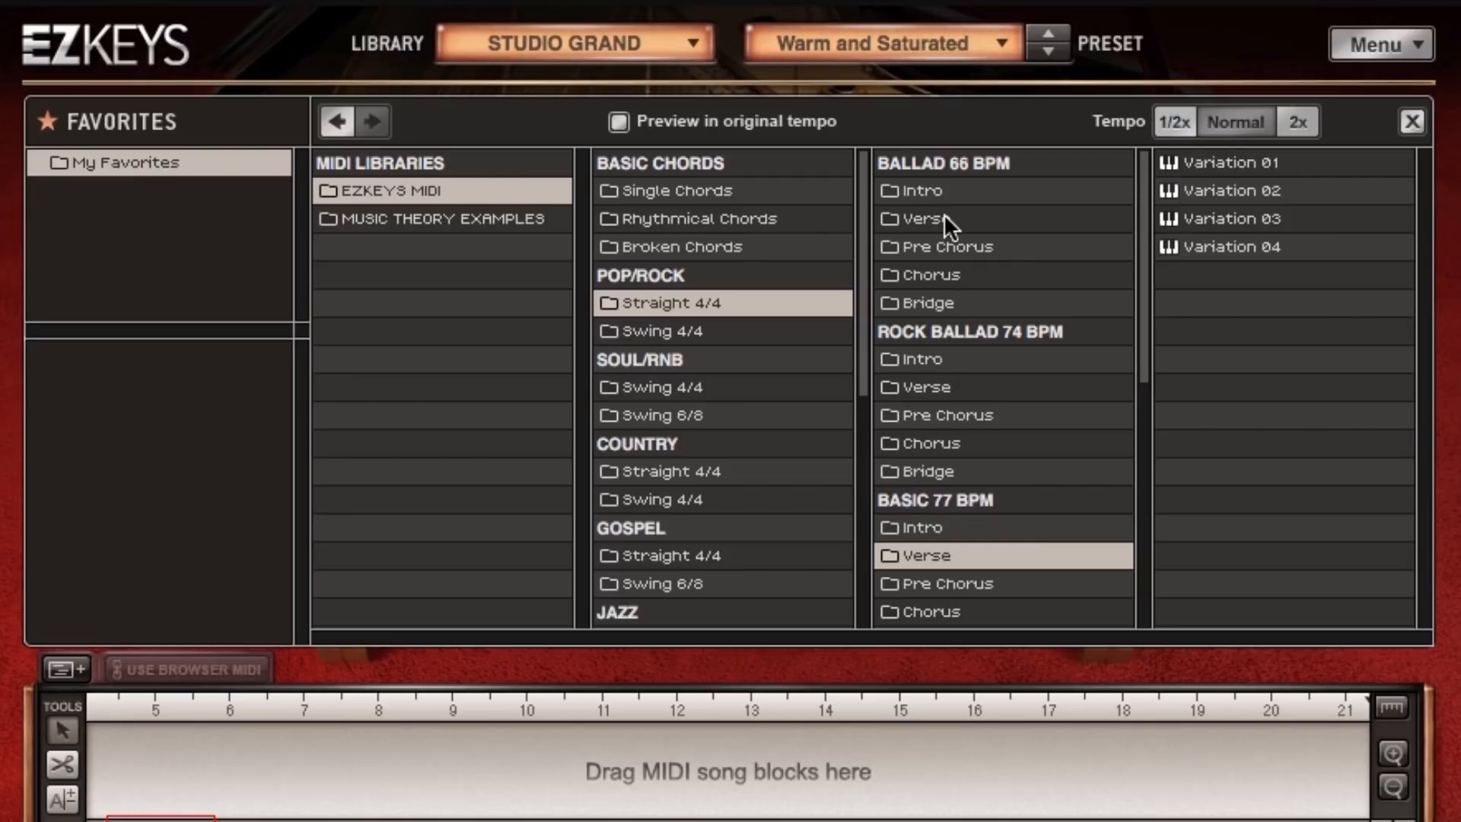
left_click(939, 379)
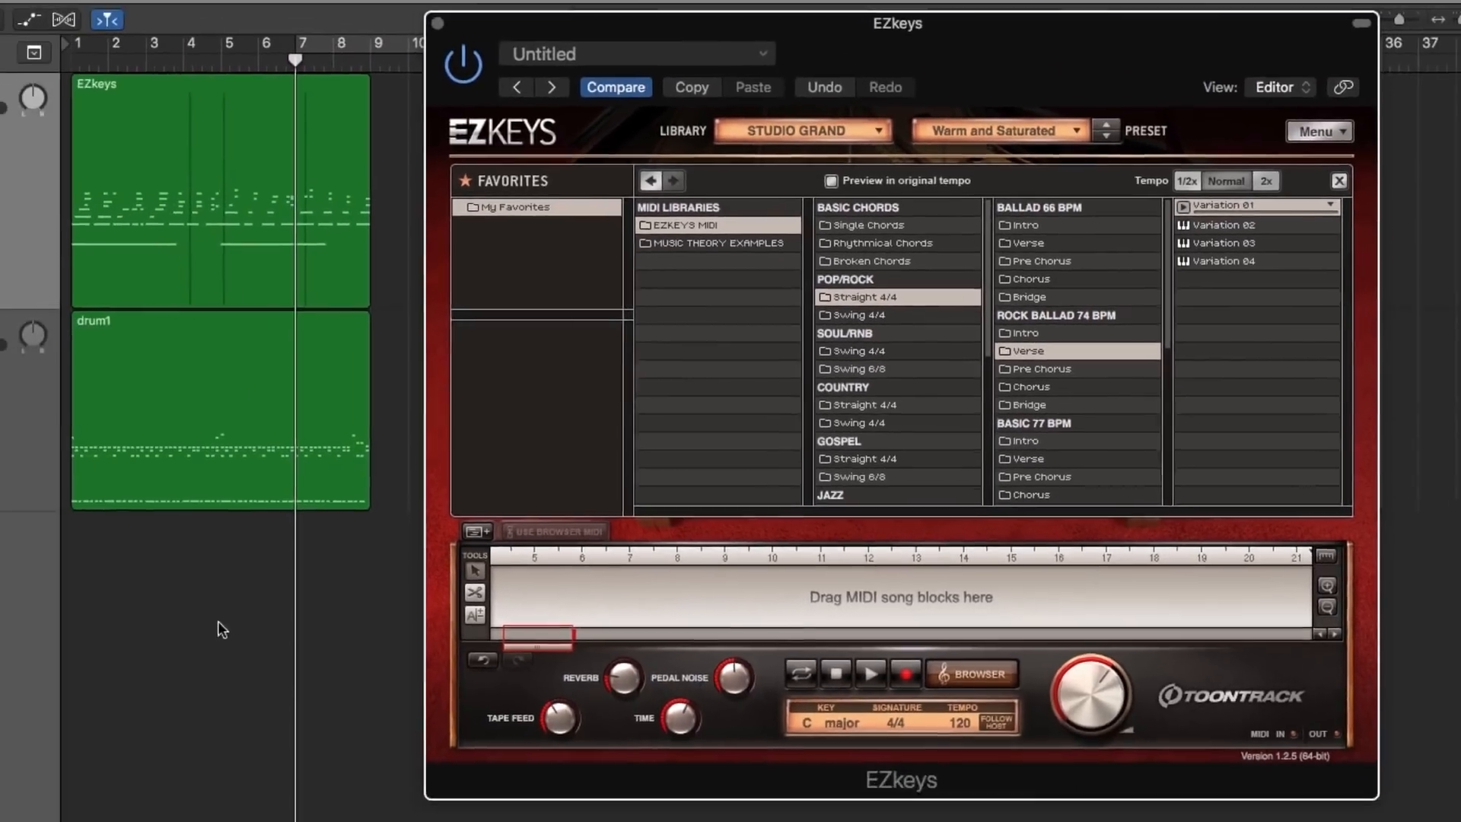
- Audition Variation 01 of the Rock Ballad verse following the song from bar 7, moving the EZkeys window aside, and return the playhead to bar 7
left_click(218, 622)
key("space")
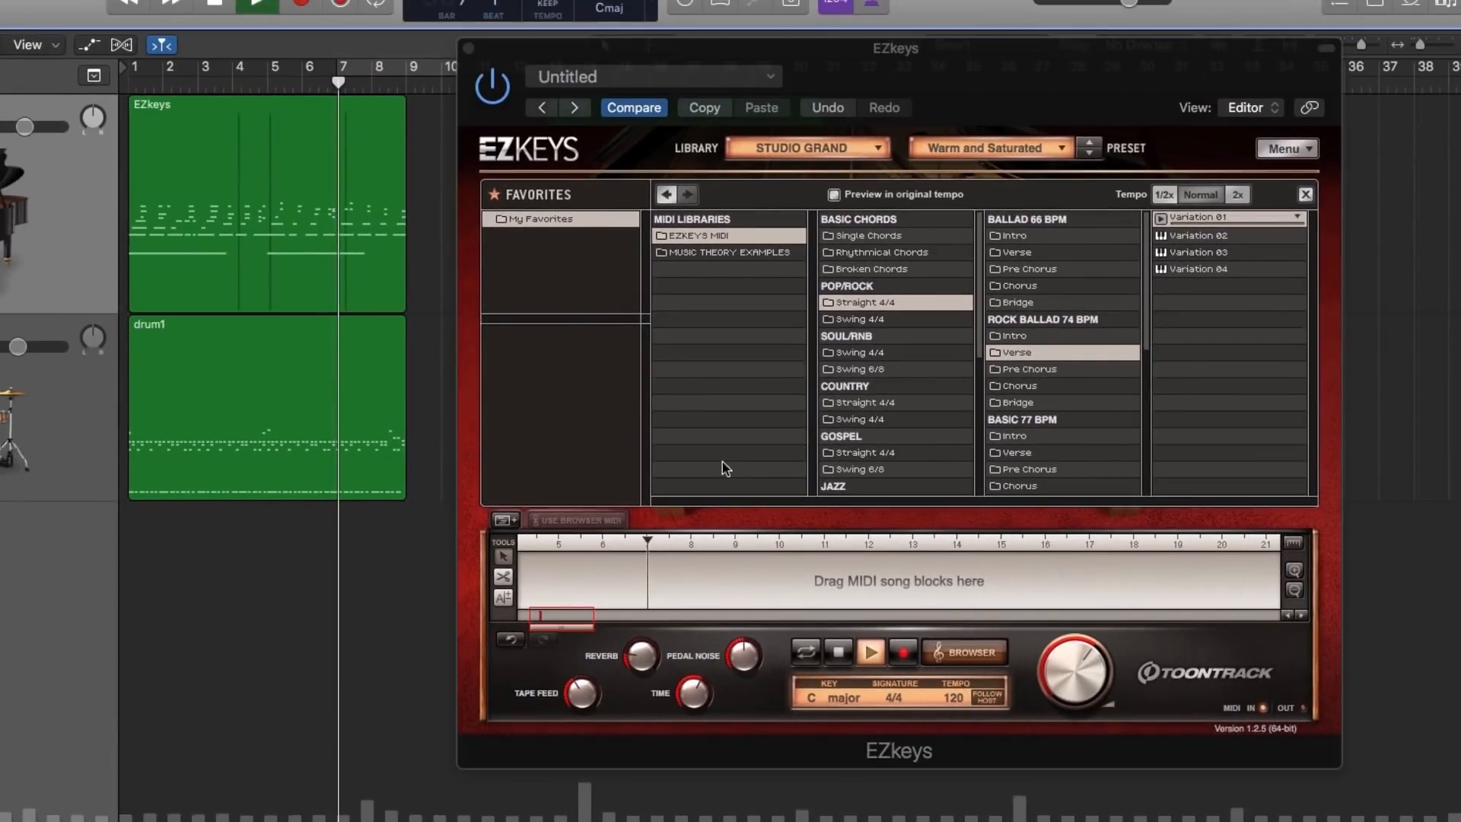
left_click(1162, 220)
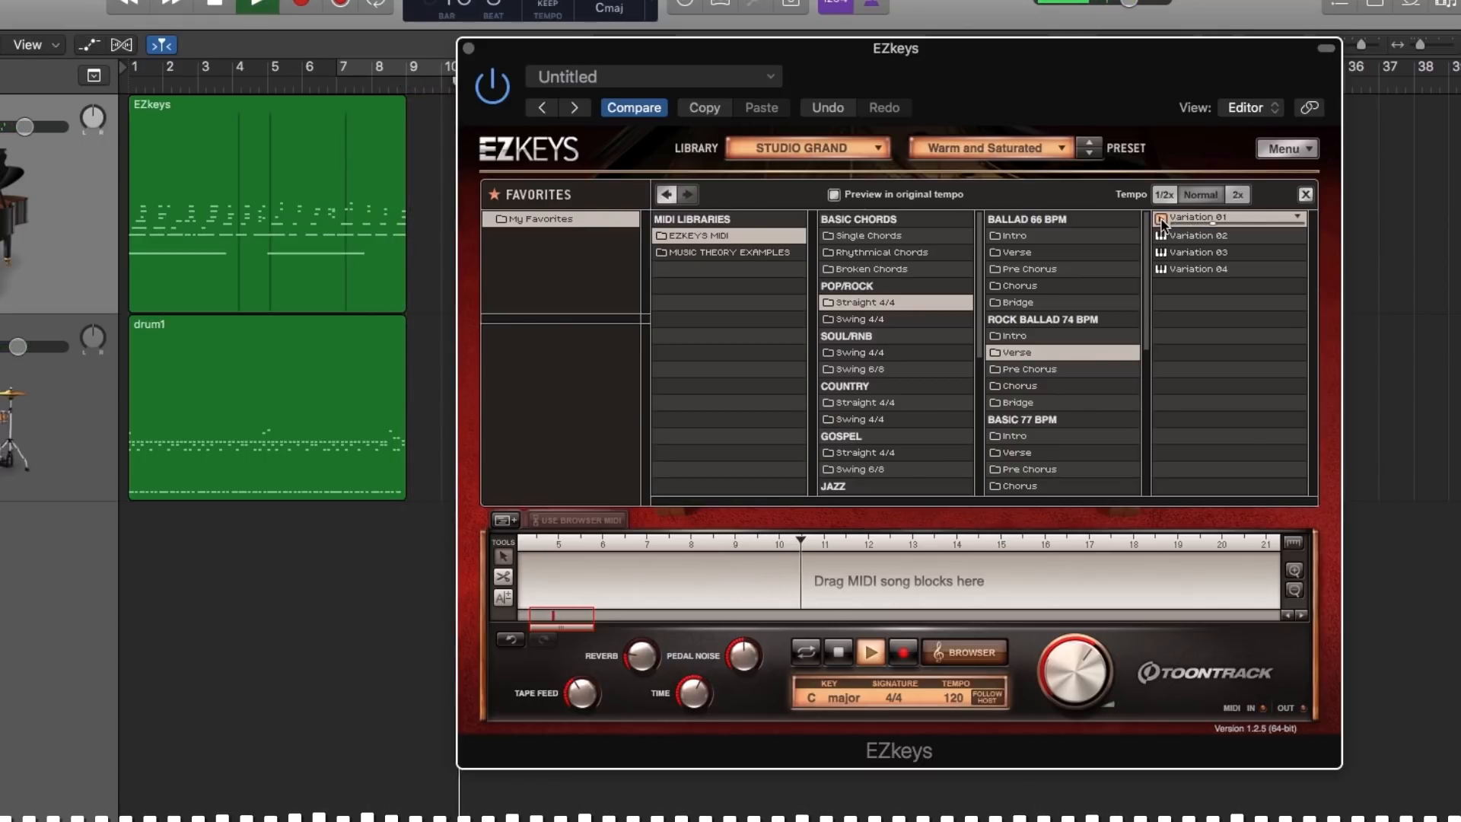
left_click_drag(1058, 65, 1187, 53)
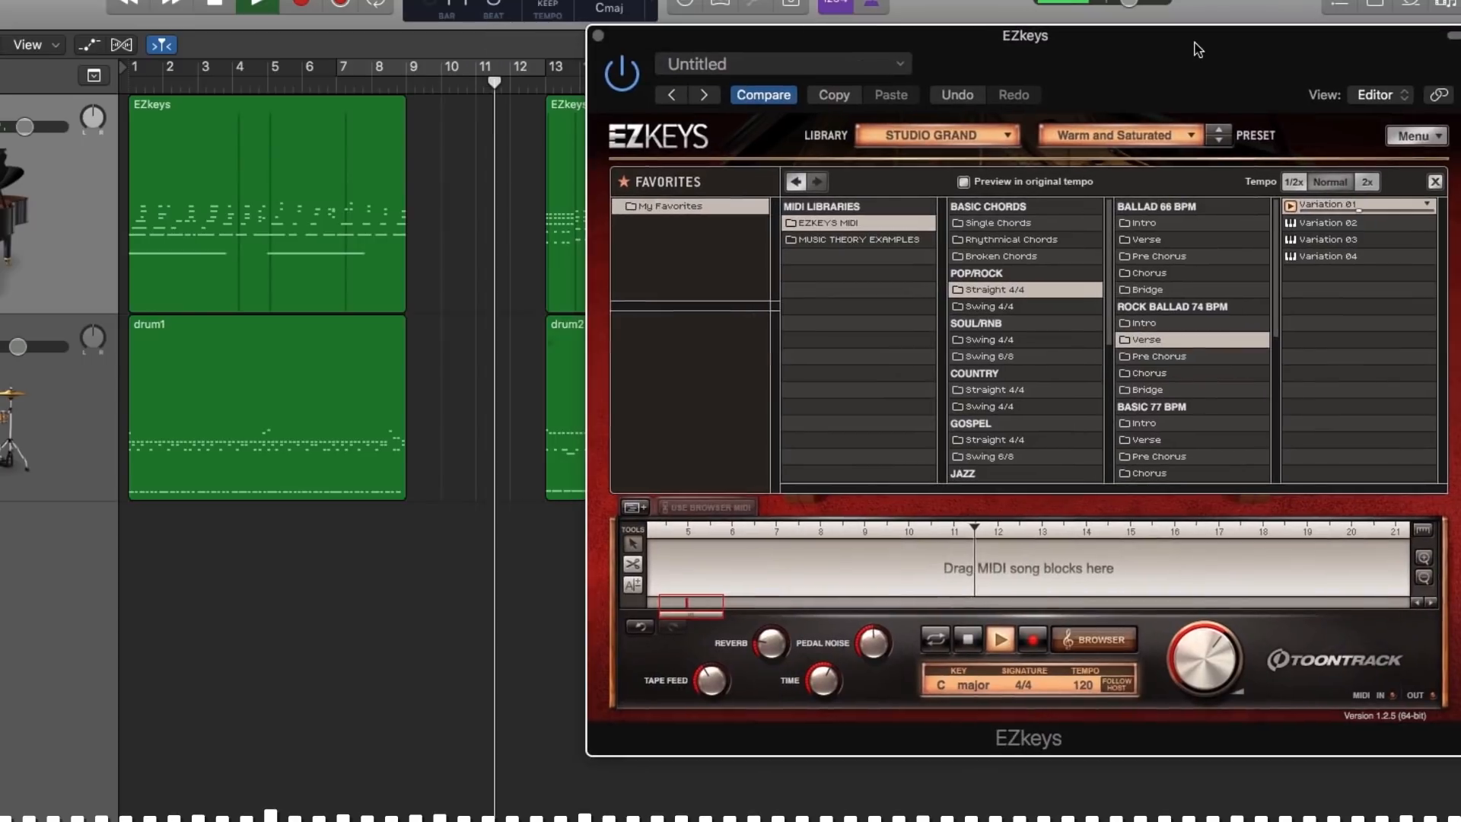
left_click(1292, 209)
key("space")
left_click(342, 82)
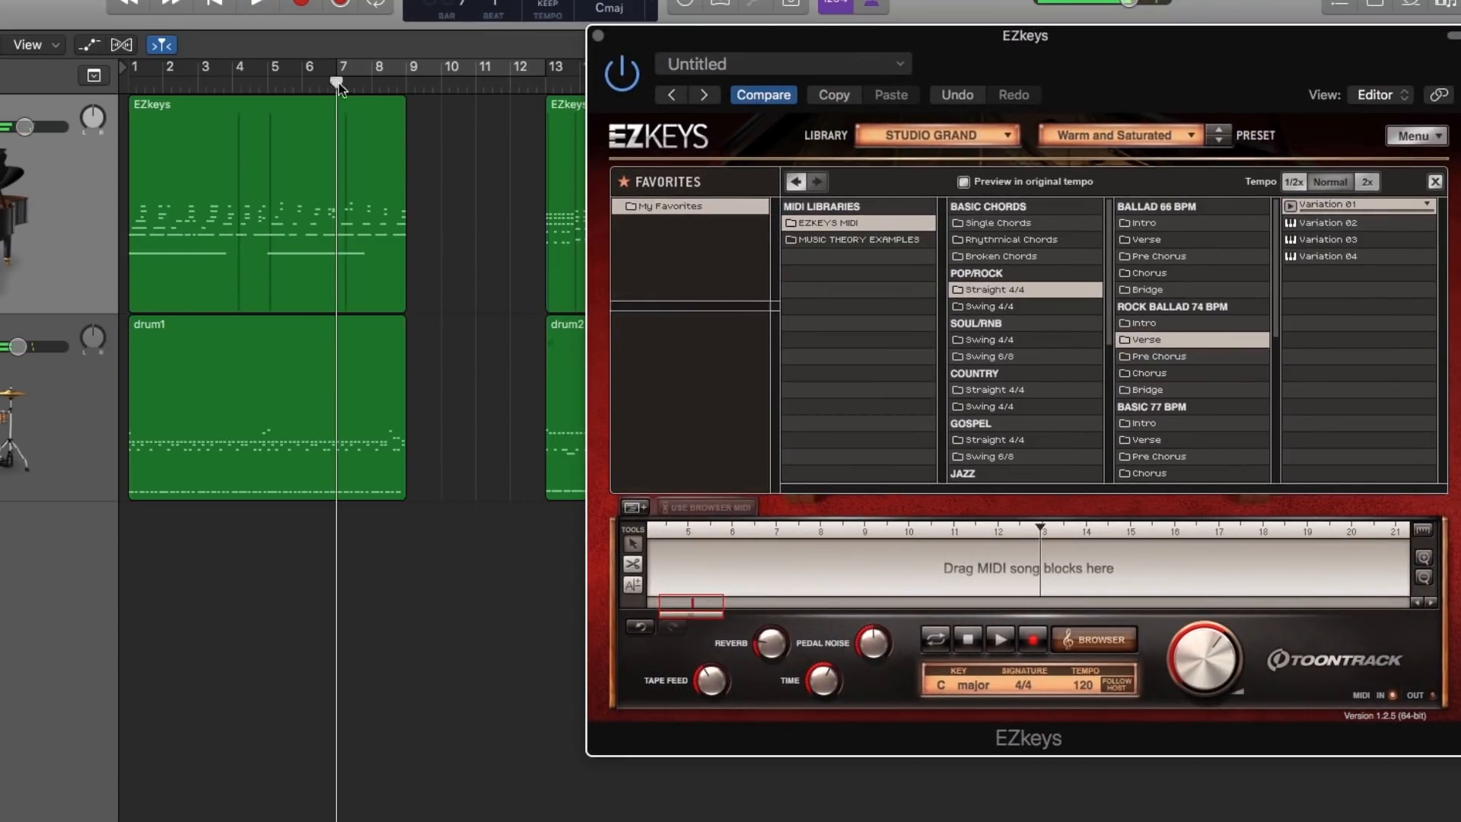
- Audition Variation 02 of the Slow Push 94 BPM verse in context with the song from bar 7
scroll(1176, 327, "down", 3)
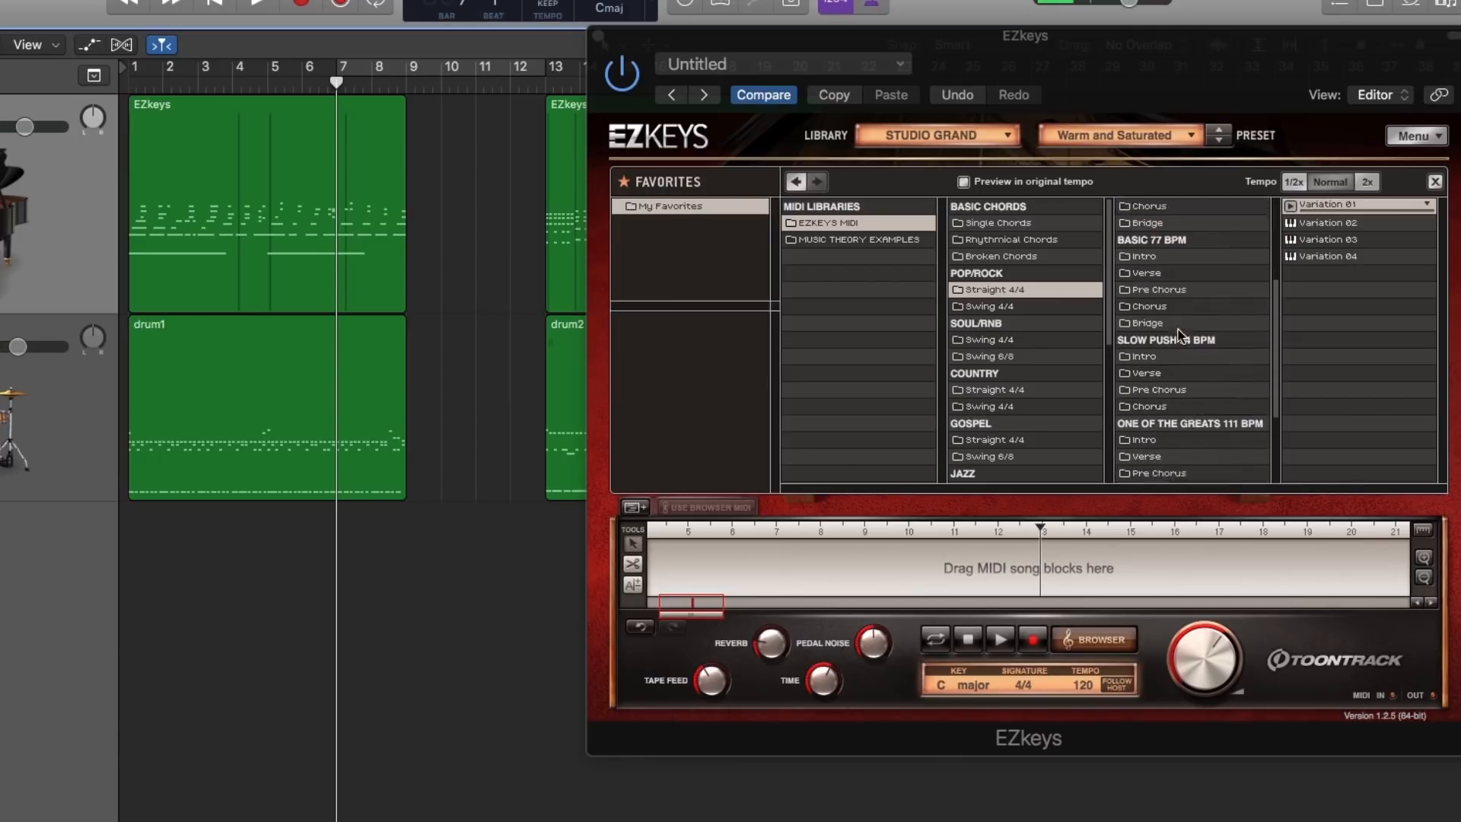
left_click(1158, 352)
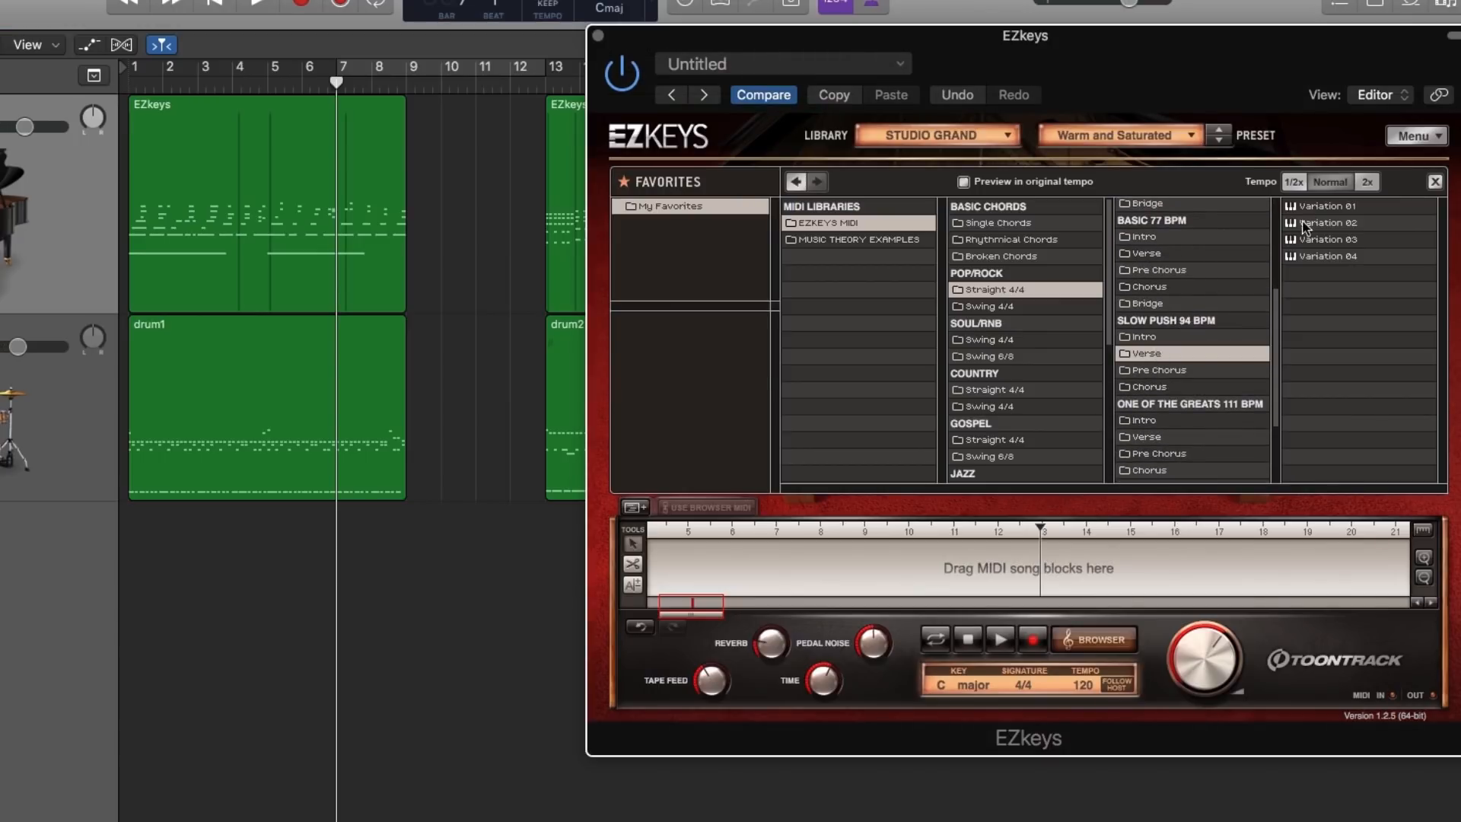
key("space")
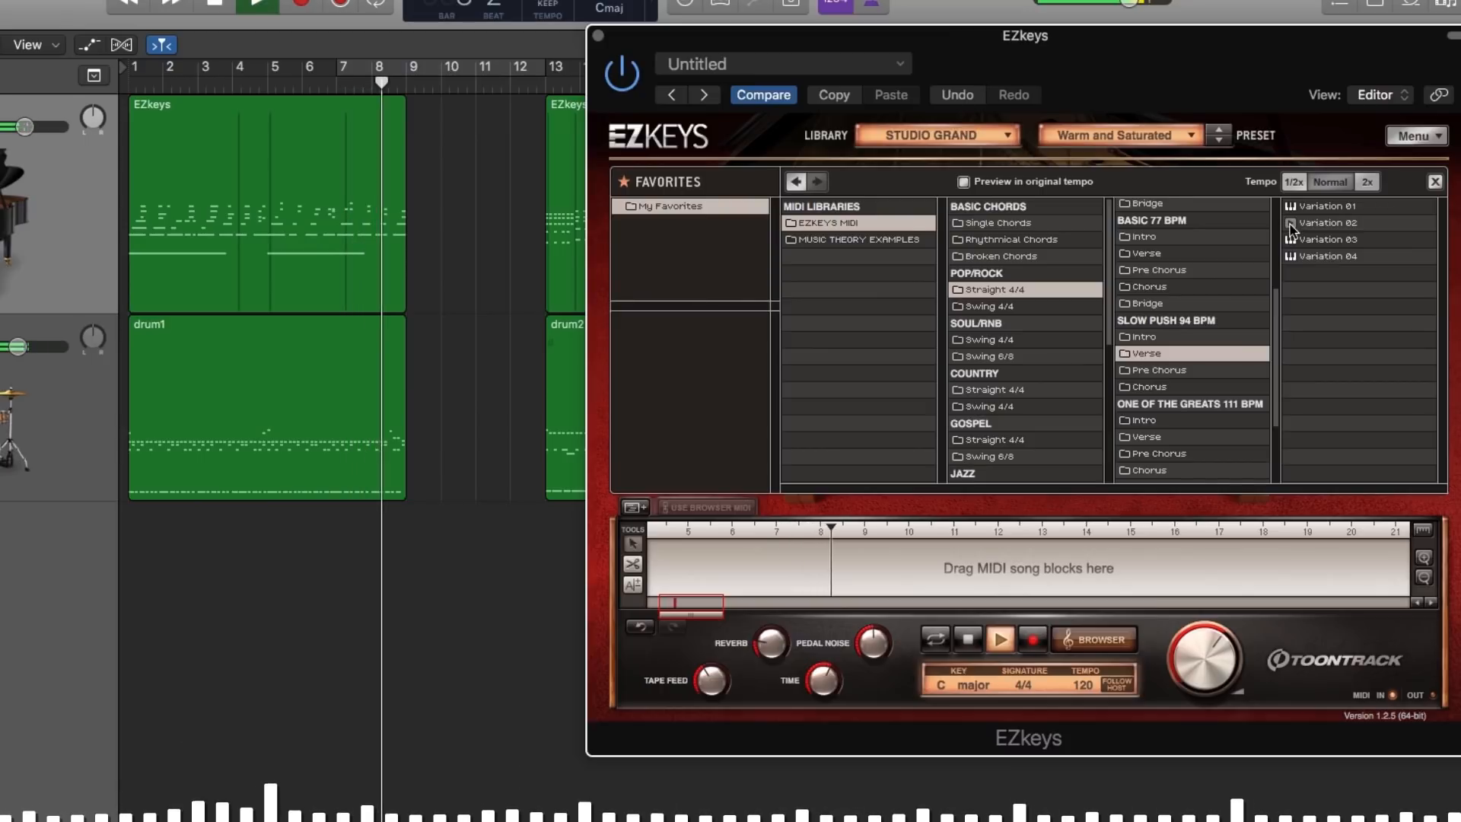
left_click(1292, 227)
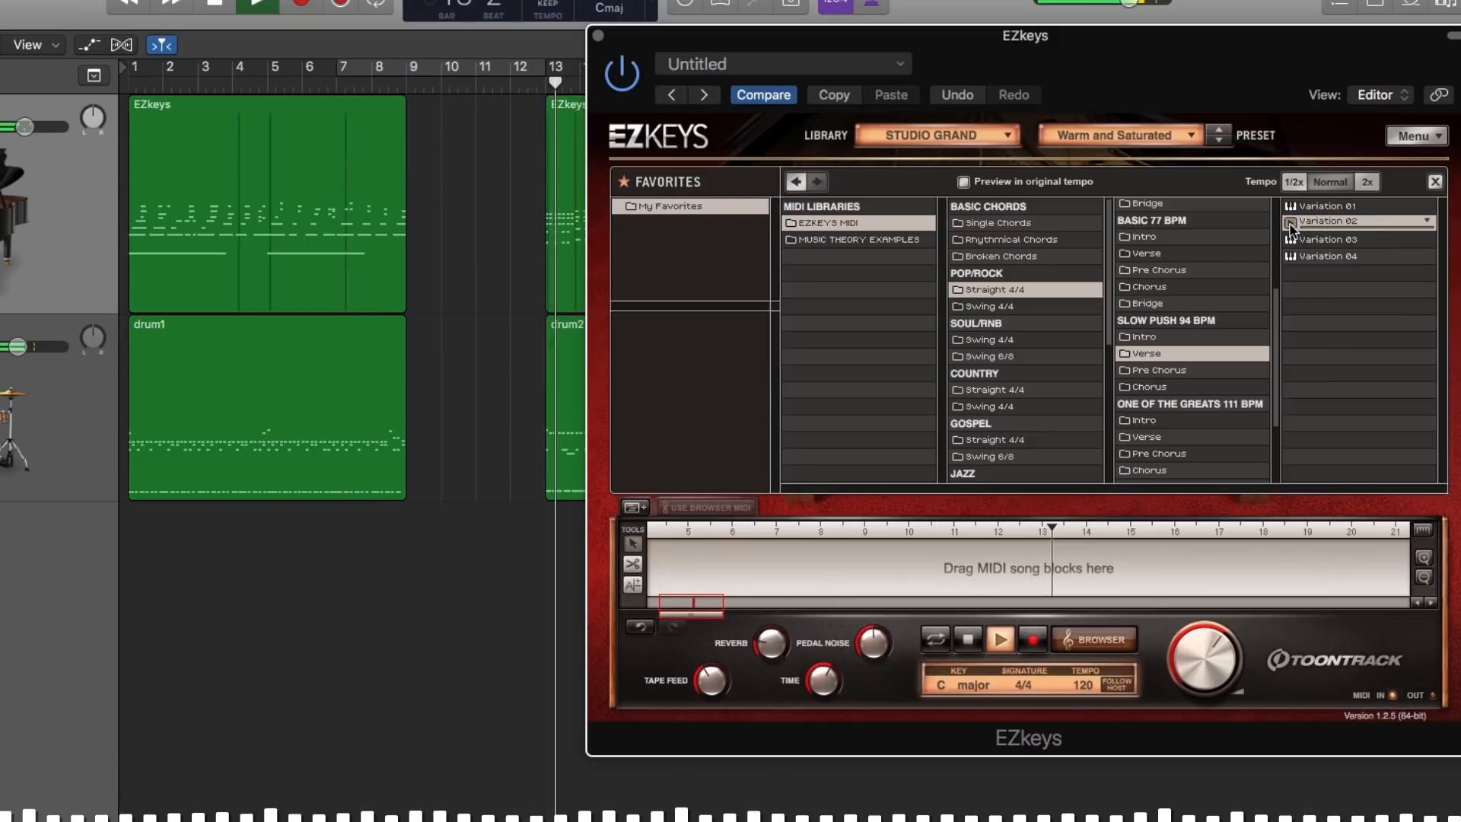
key("space")
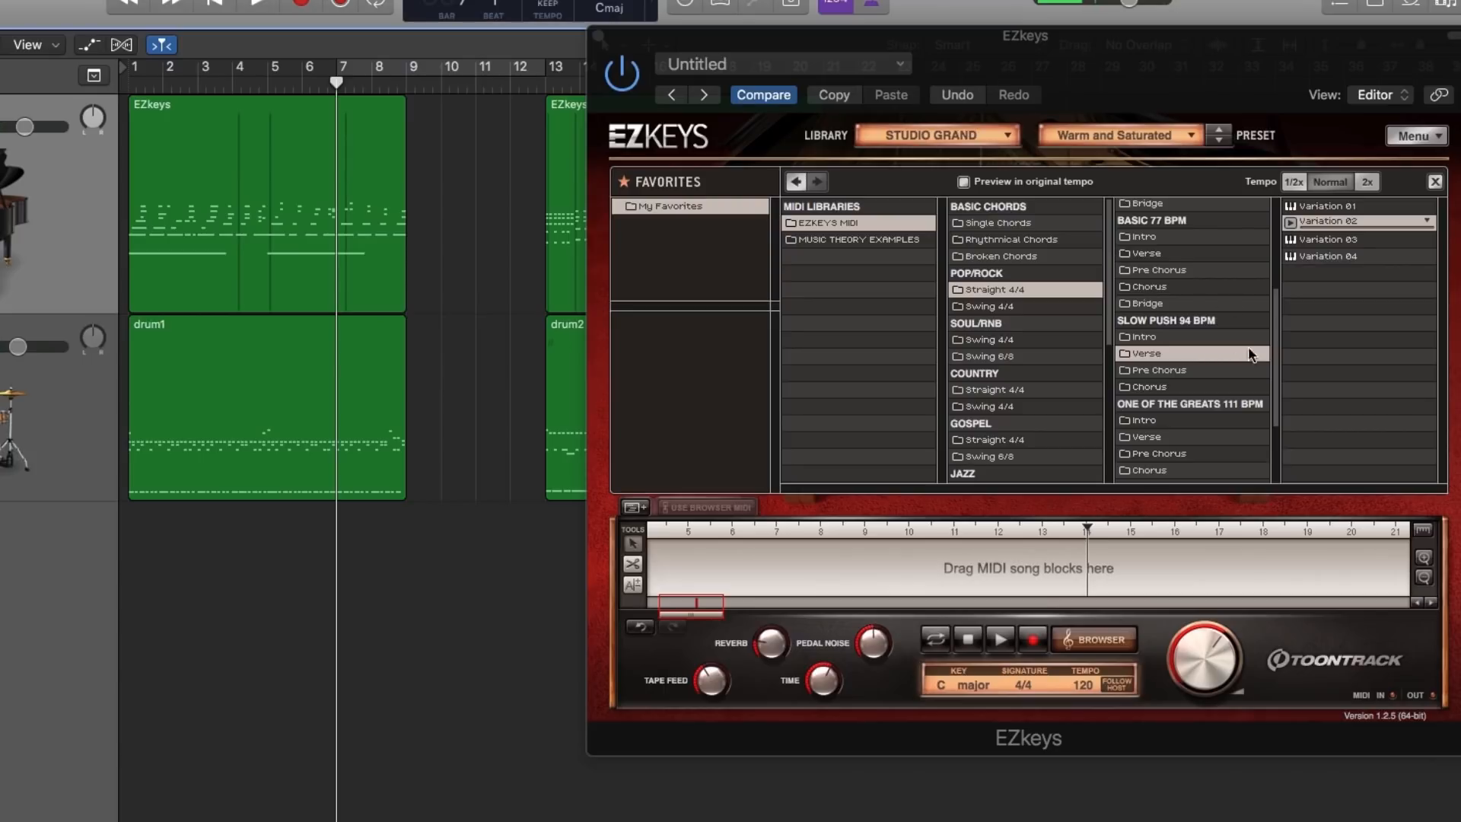
- Audition Variation 01 of the Memphis 131 BPM verse in context with the song from bar 7
scroll(1197, 404, "down", 3)
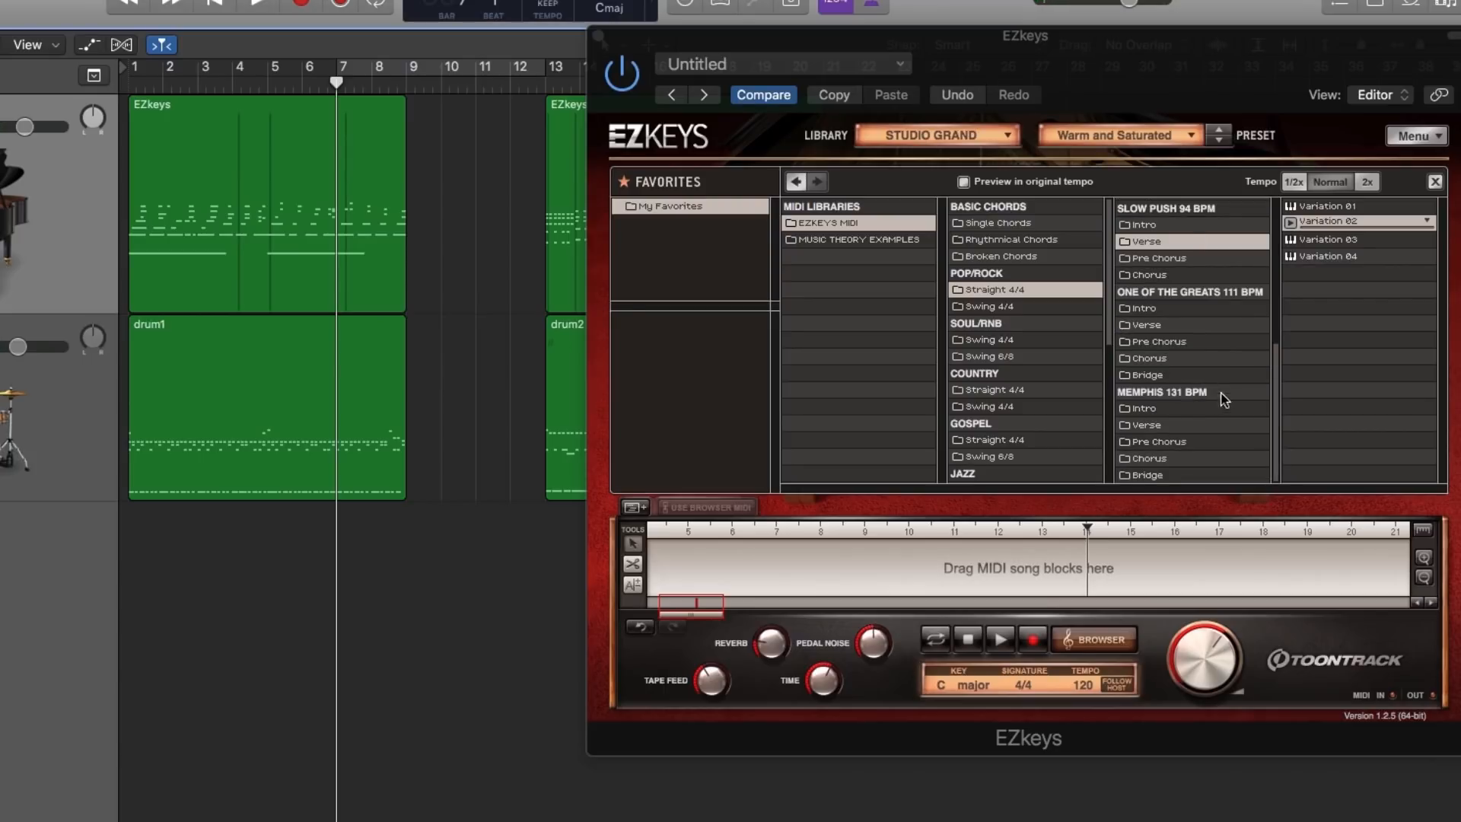
left_click(1150, 425)
key("space")
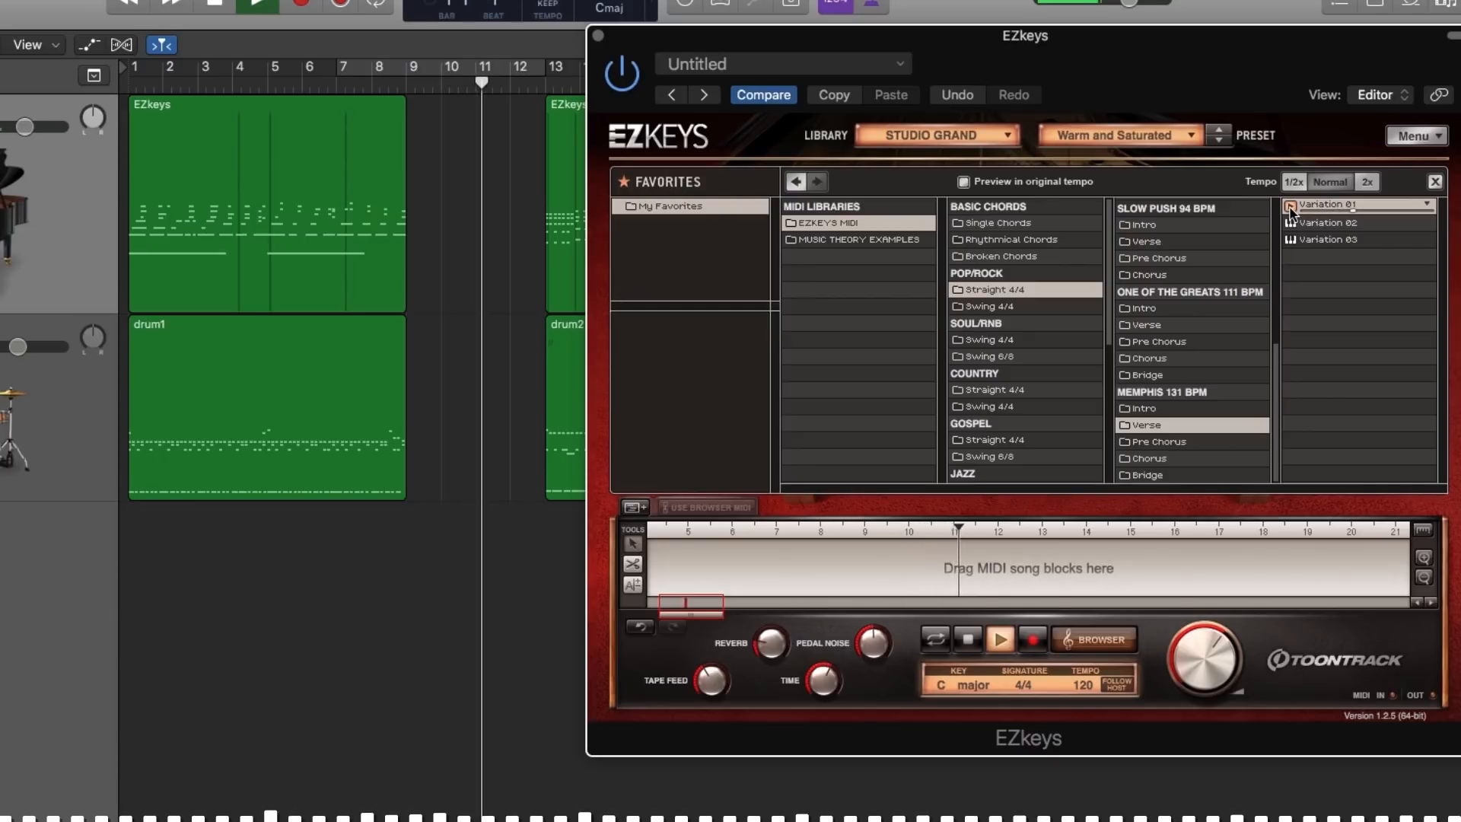
key("space")
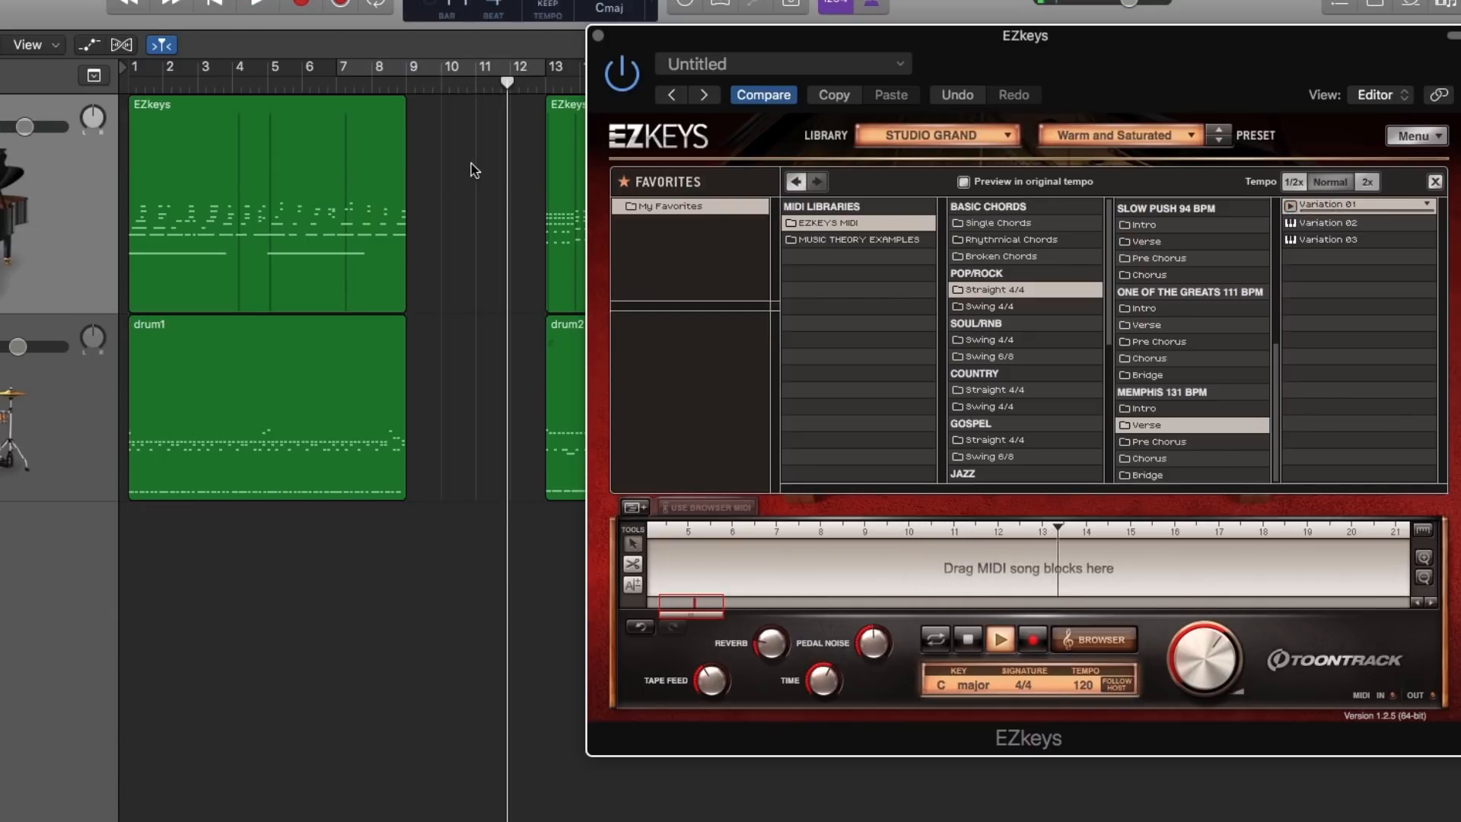
key("space")
- Place Memphis verse Variation 01 at bar 9 of the EZkeys timeline and view the chord wheel for its first F chord
left_click_drag(1355, 210, 966, 556)
left_click_drag(935, 568, 874, 560)
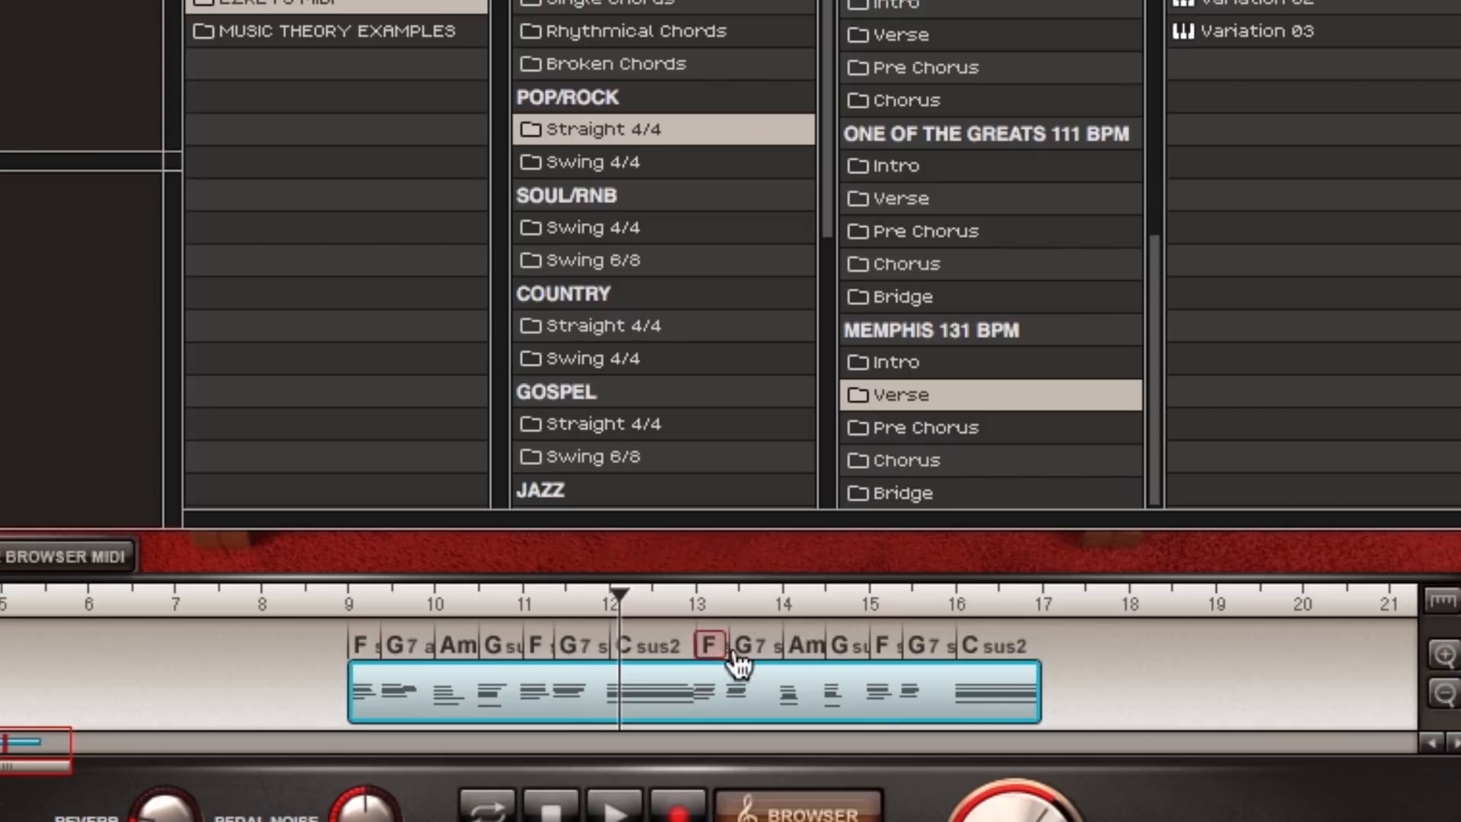
left_click(362, 645)
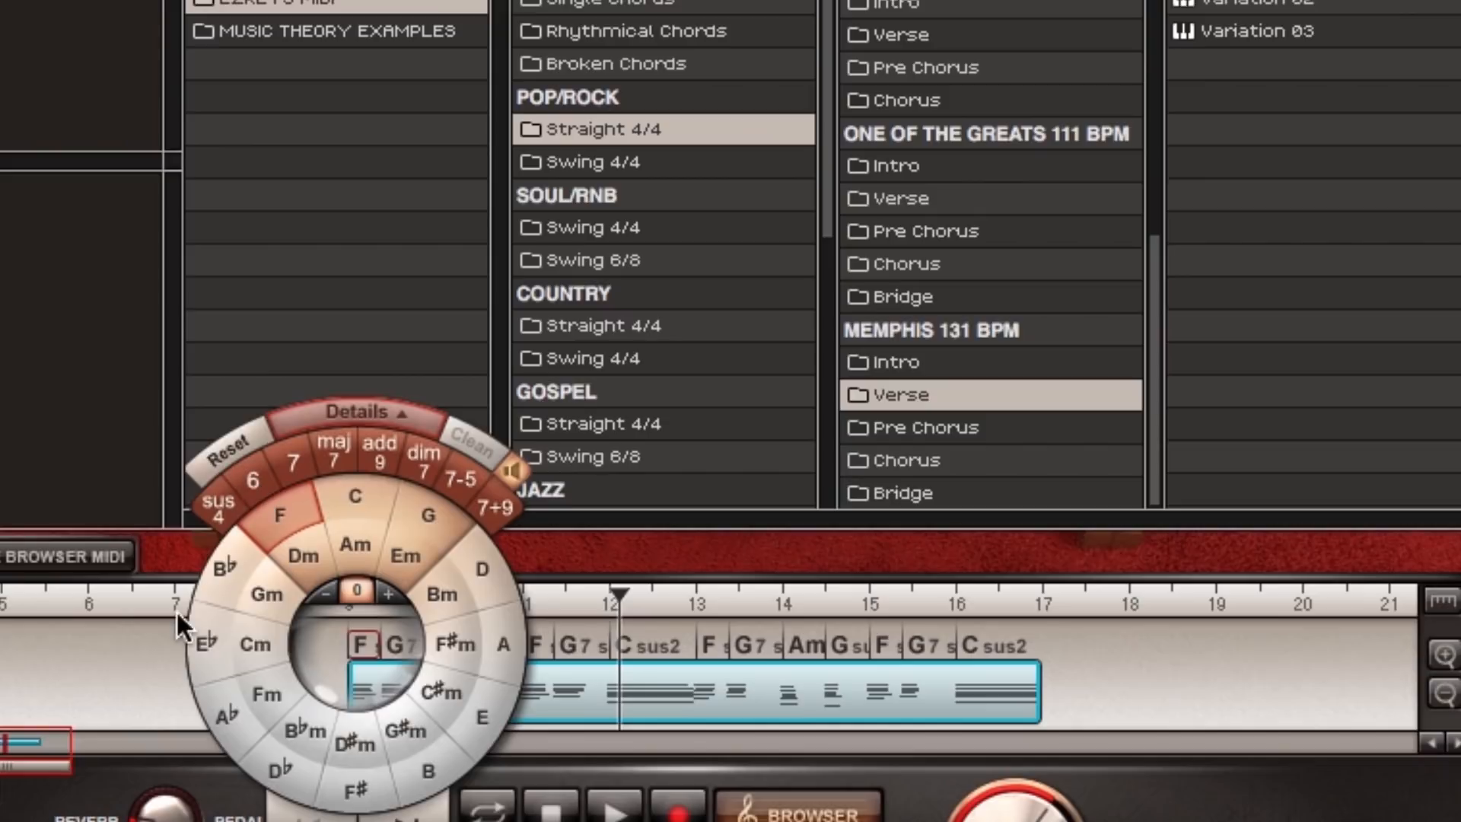
left_click(126, 638)
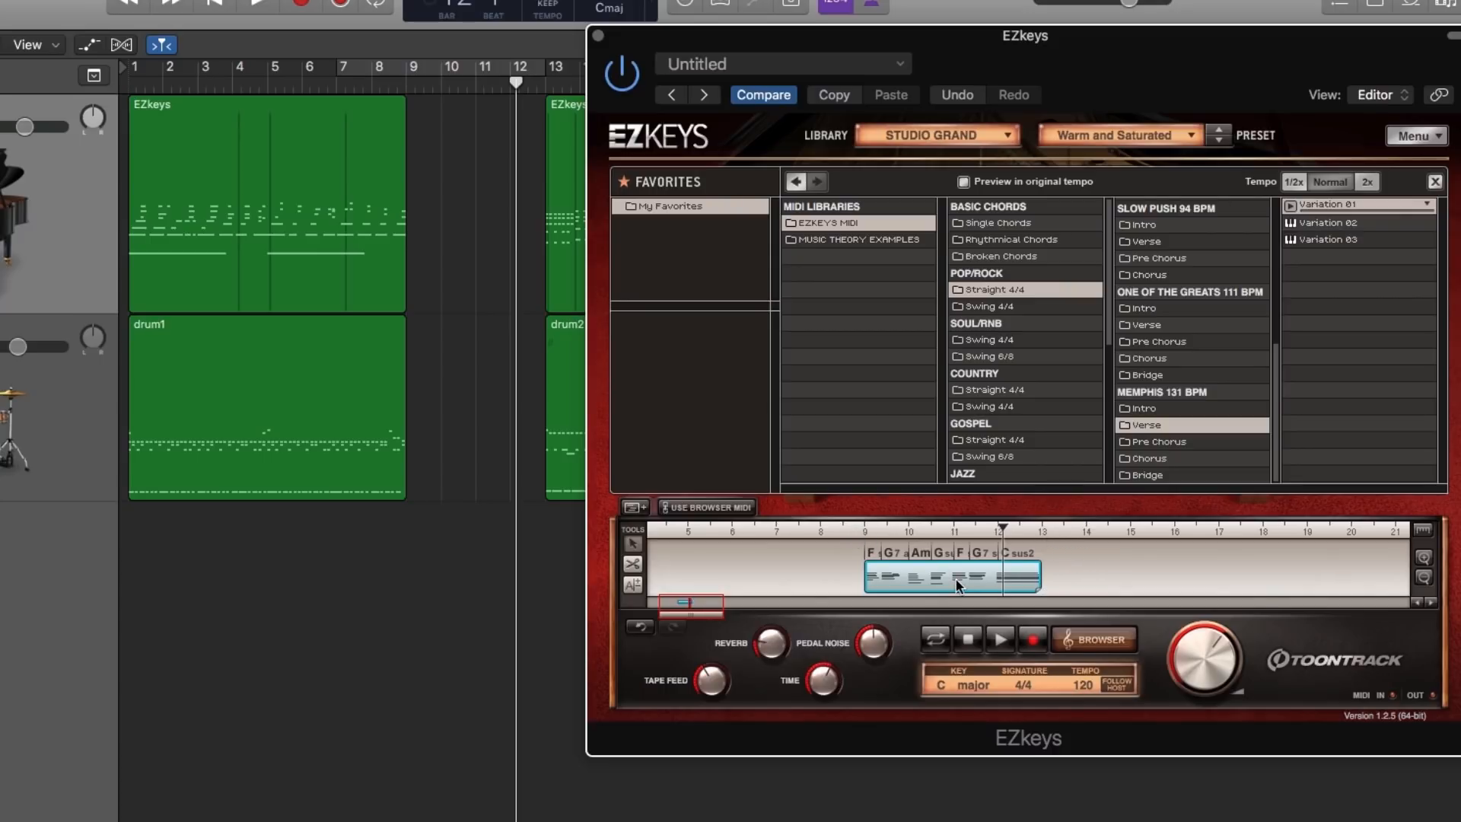
- Copy the song block from the EZkeys timeline onto the project's EZkeys track at bar 9, declining the tempo information import
left_click_drag(953, 577, 410, 186)
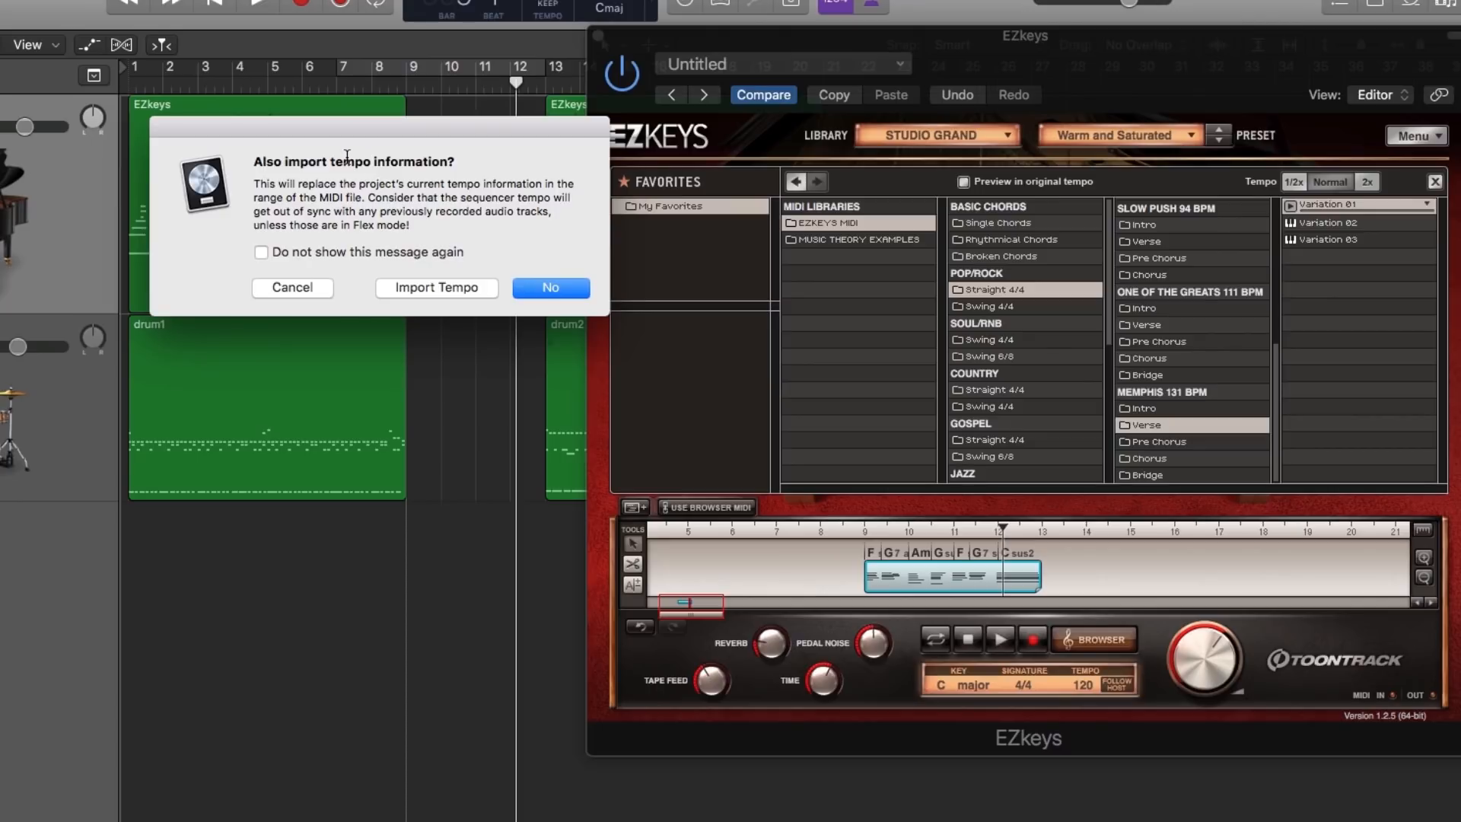
left_click_drag(294, 130, 203, 112)
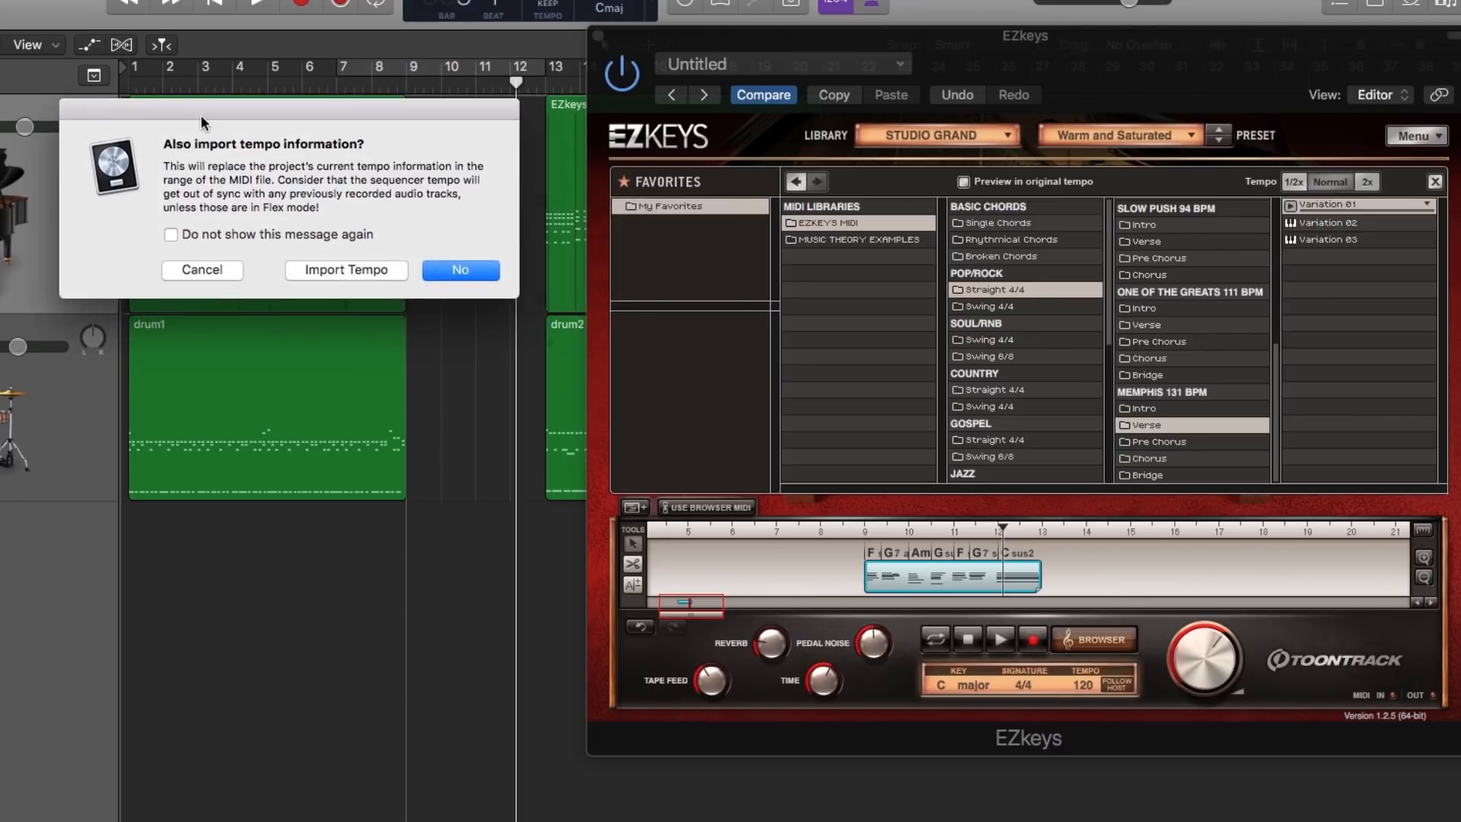
left_click(450, 270)
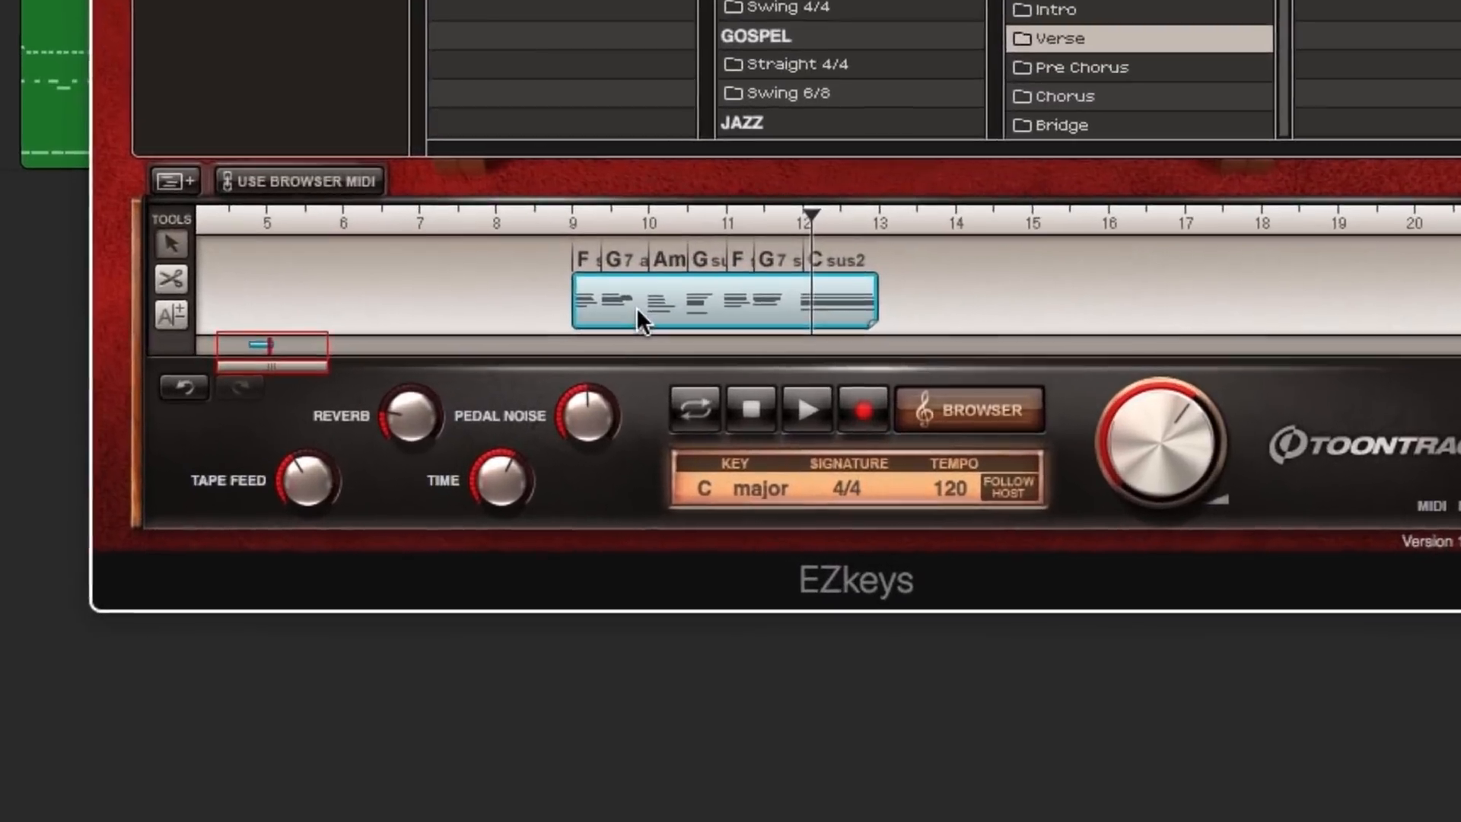
- Mute the song block on the EZkeys timeline and close the EZkeys window
right_click(636, 307)
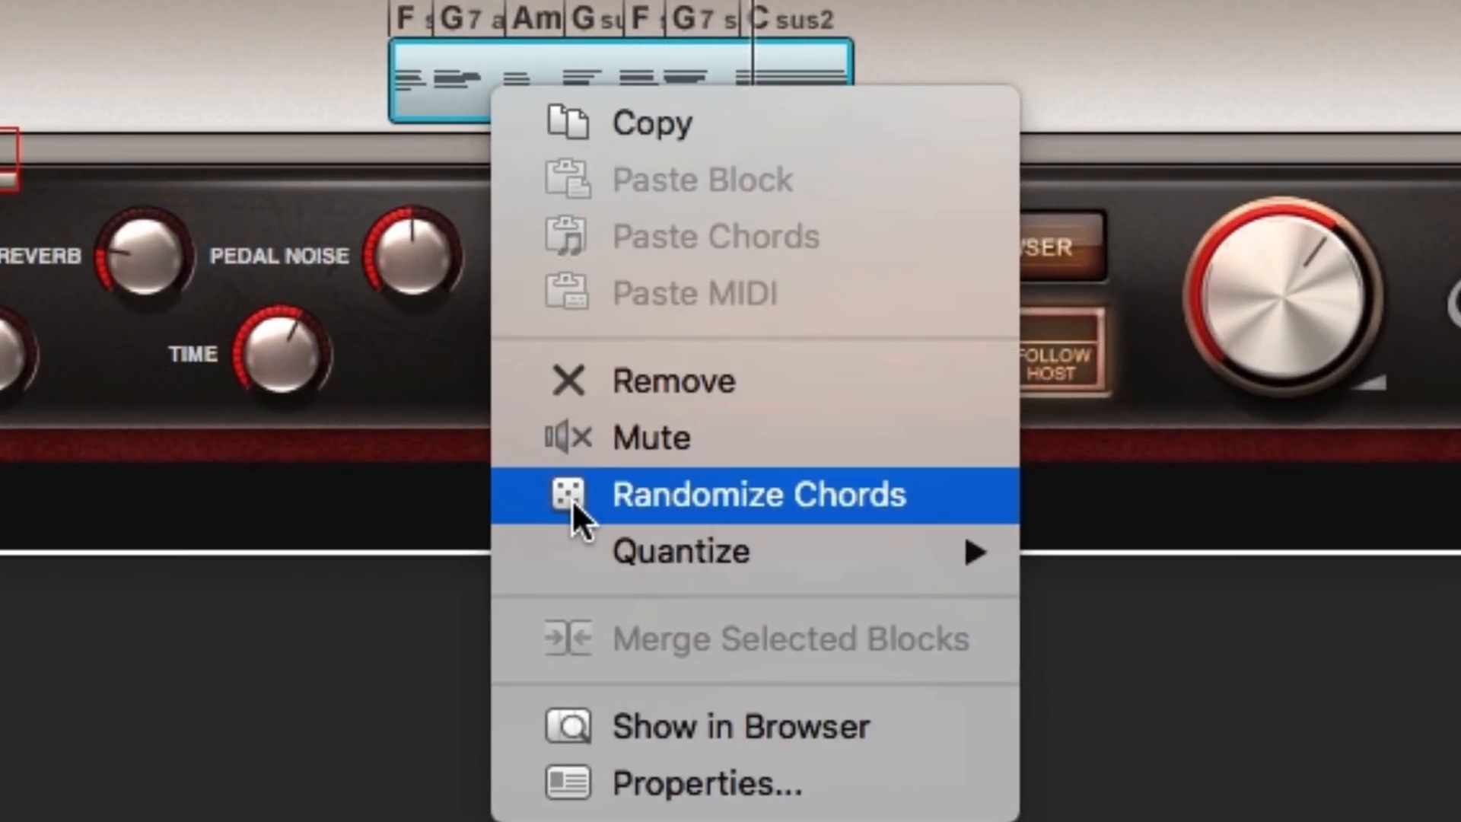
left_click(725, 453)
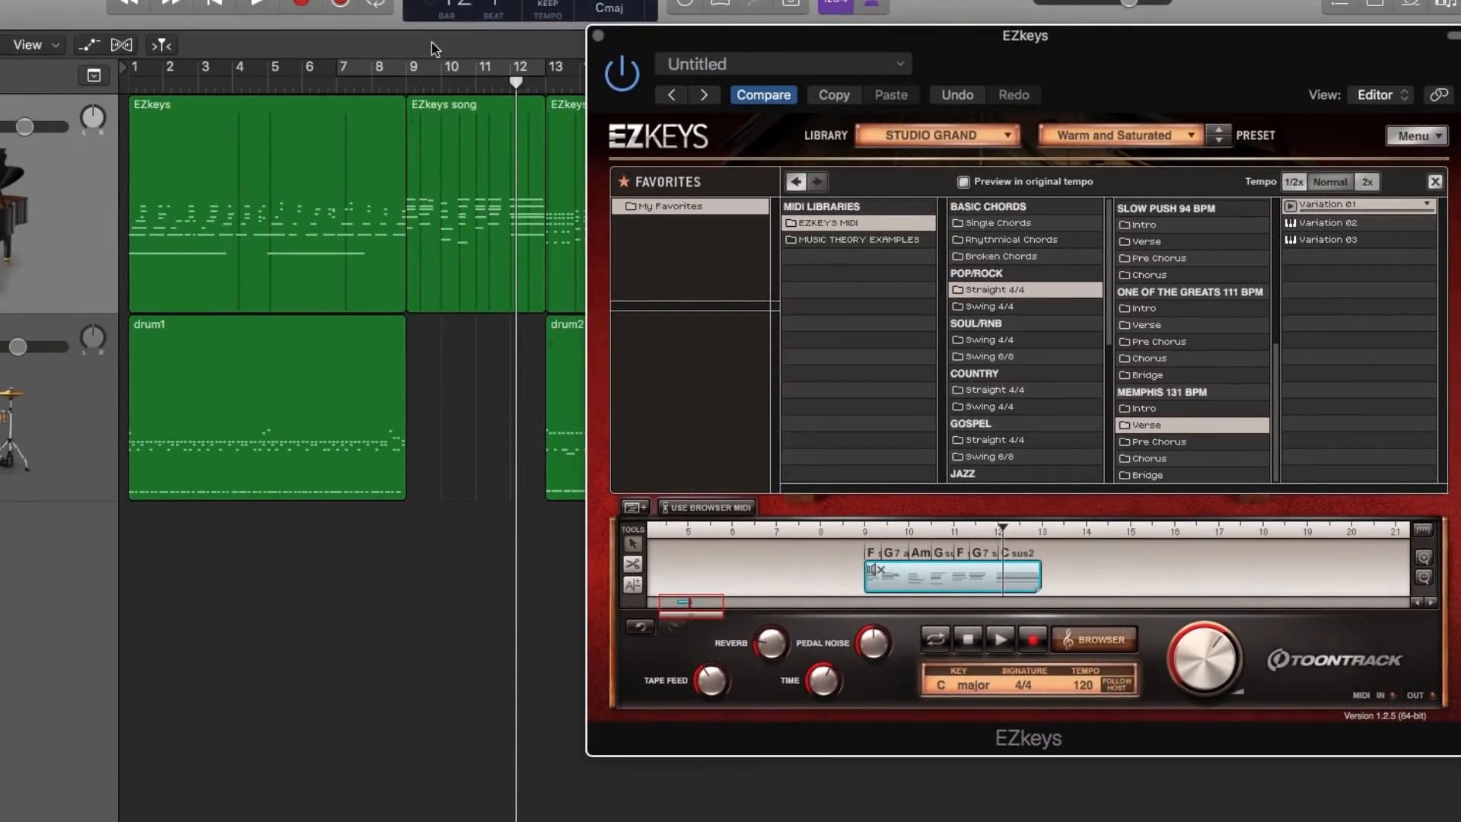
left_click(597, 35)
- Play the song from bar 7 through the piano transition into the second section
left_click(336, 82)
key("space")
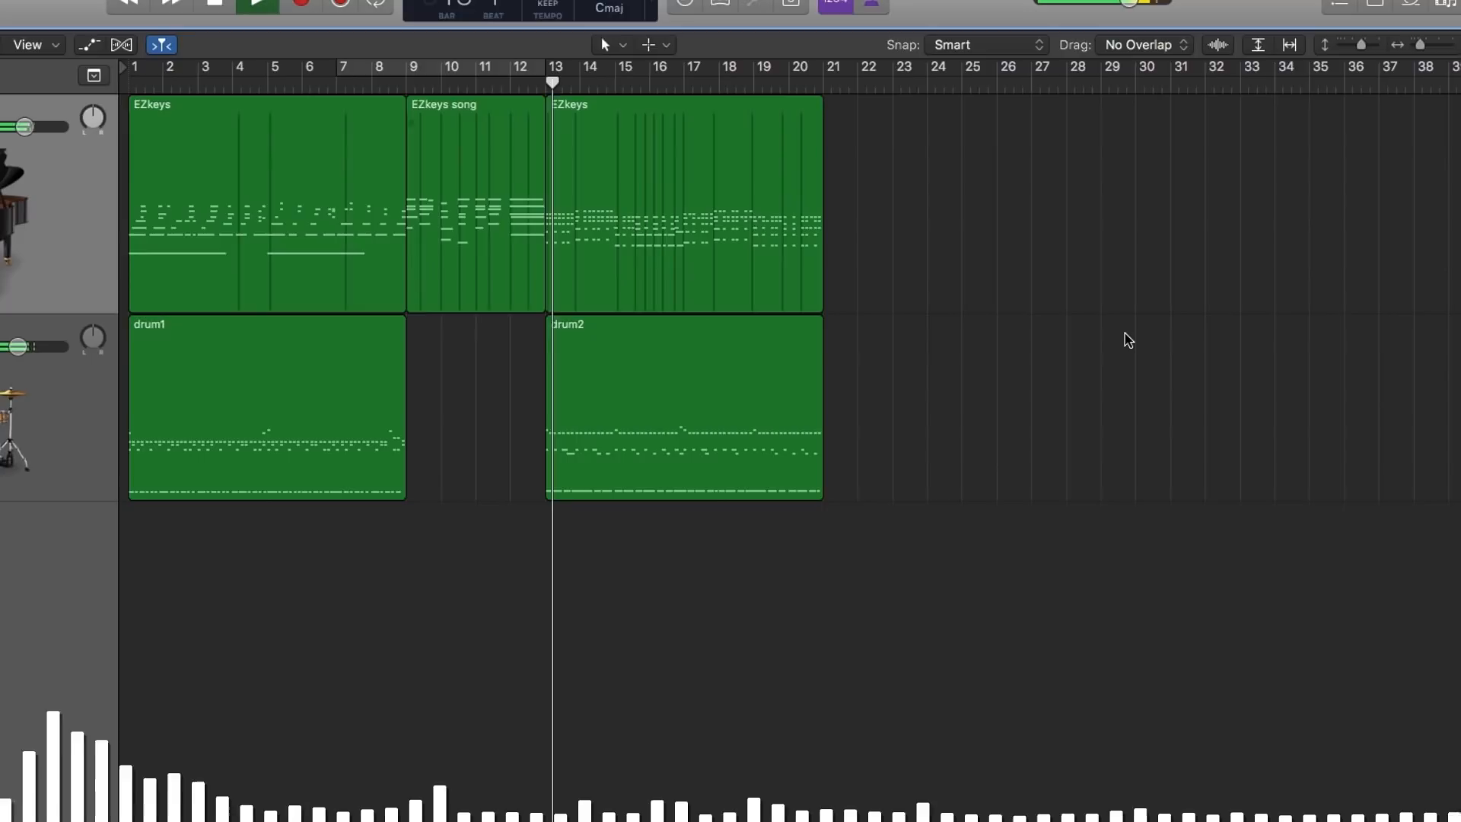
- Open the EZkeys song region in the Piano Roll, select all its notes and raise their velocity to 63
double_click(487, 190)
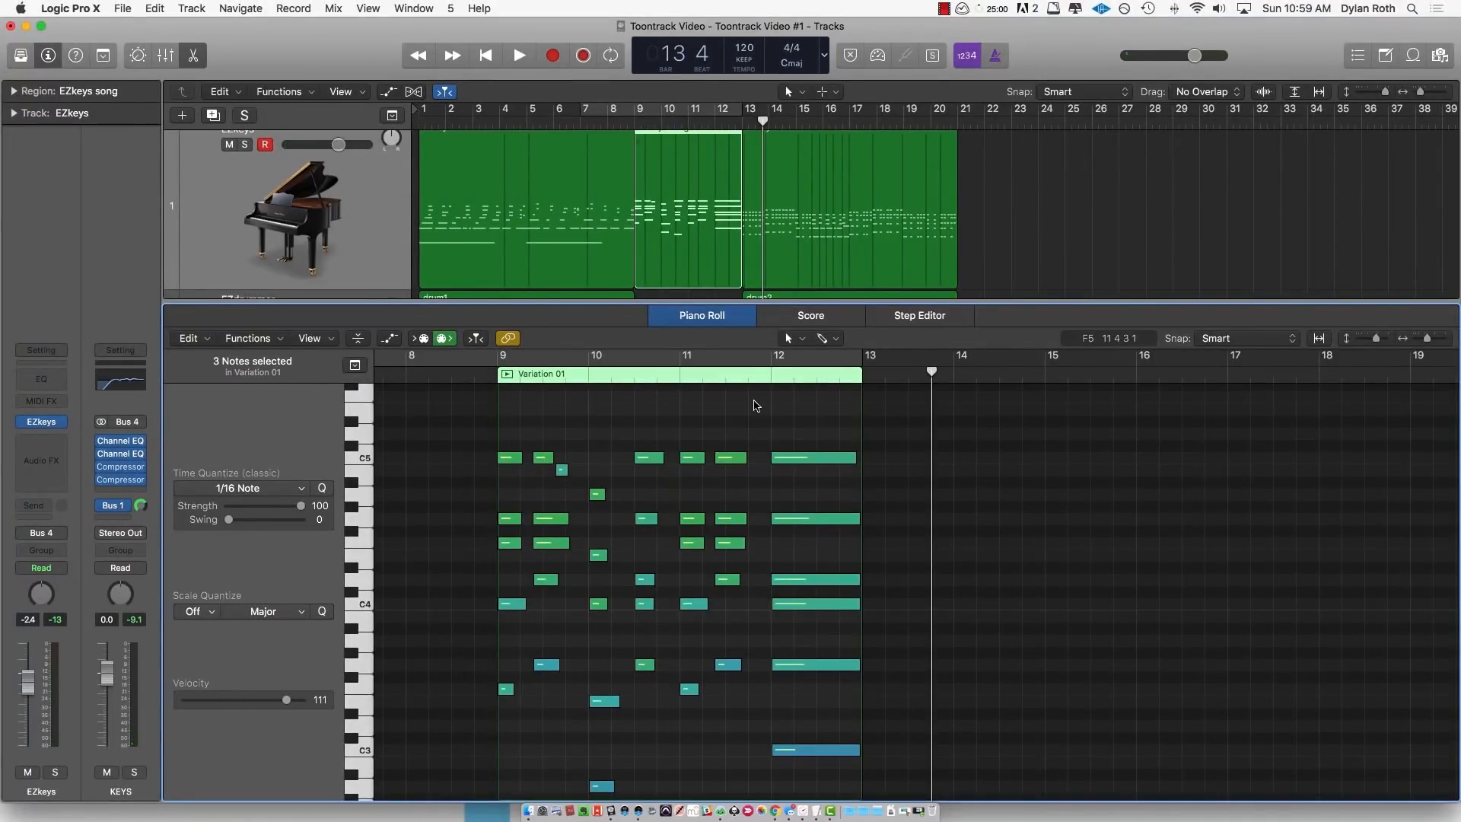
double_click(688, 207)
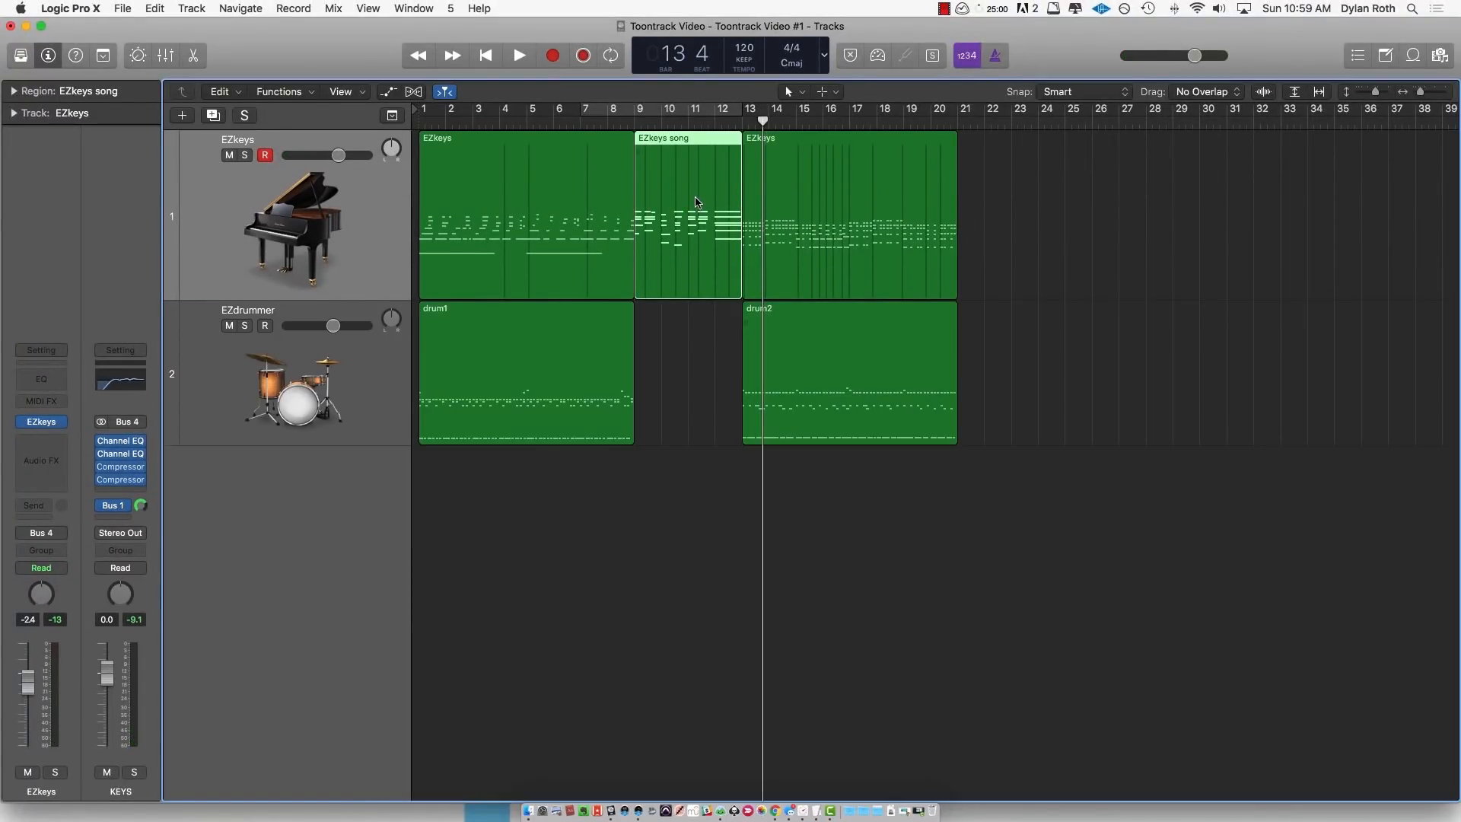
double_click(704, 211)
left_click_drag(1003, 417, 457, 796)
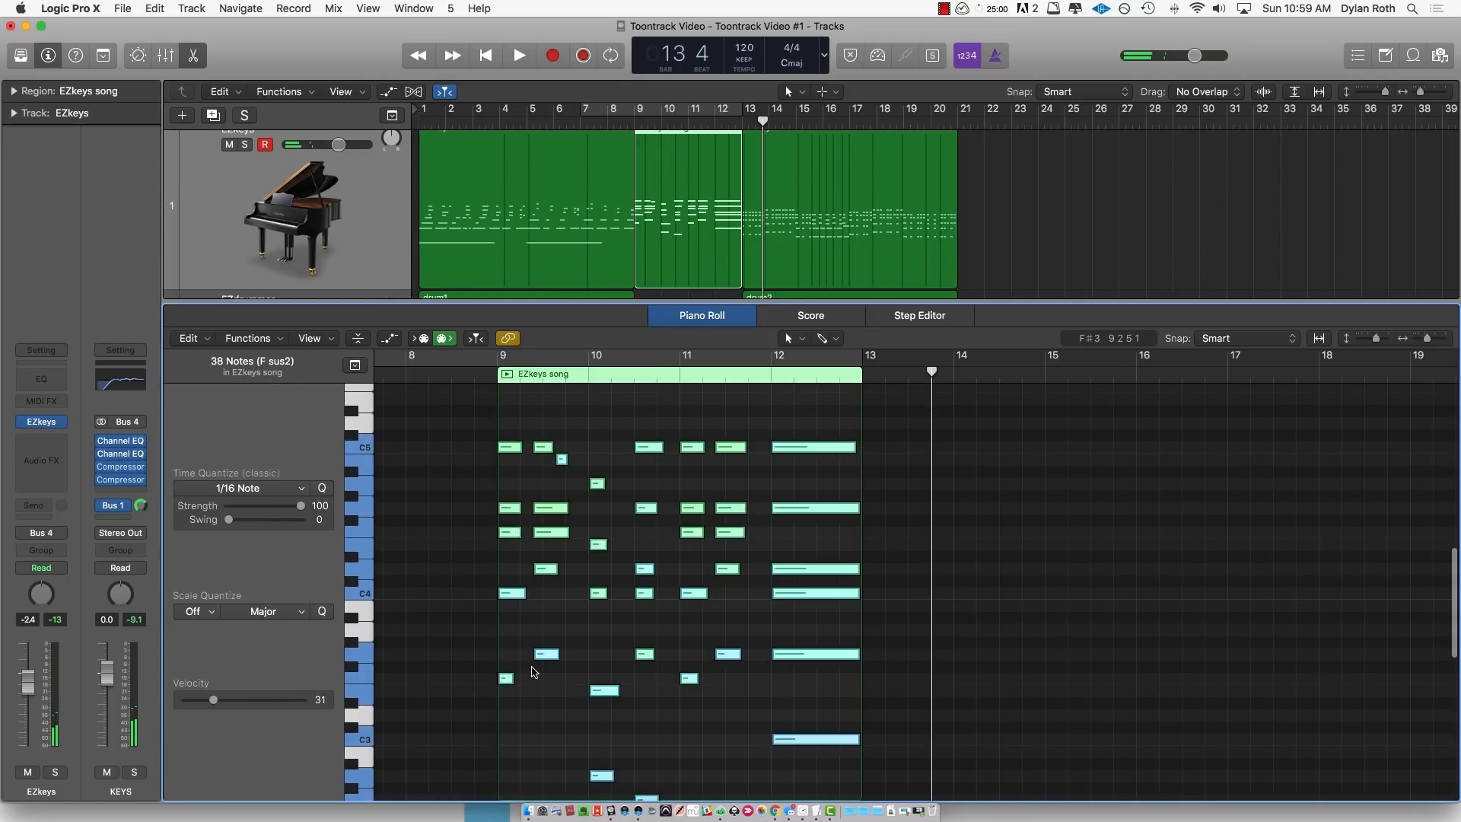
scroll(621, 641, "up", 1)
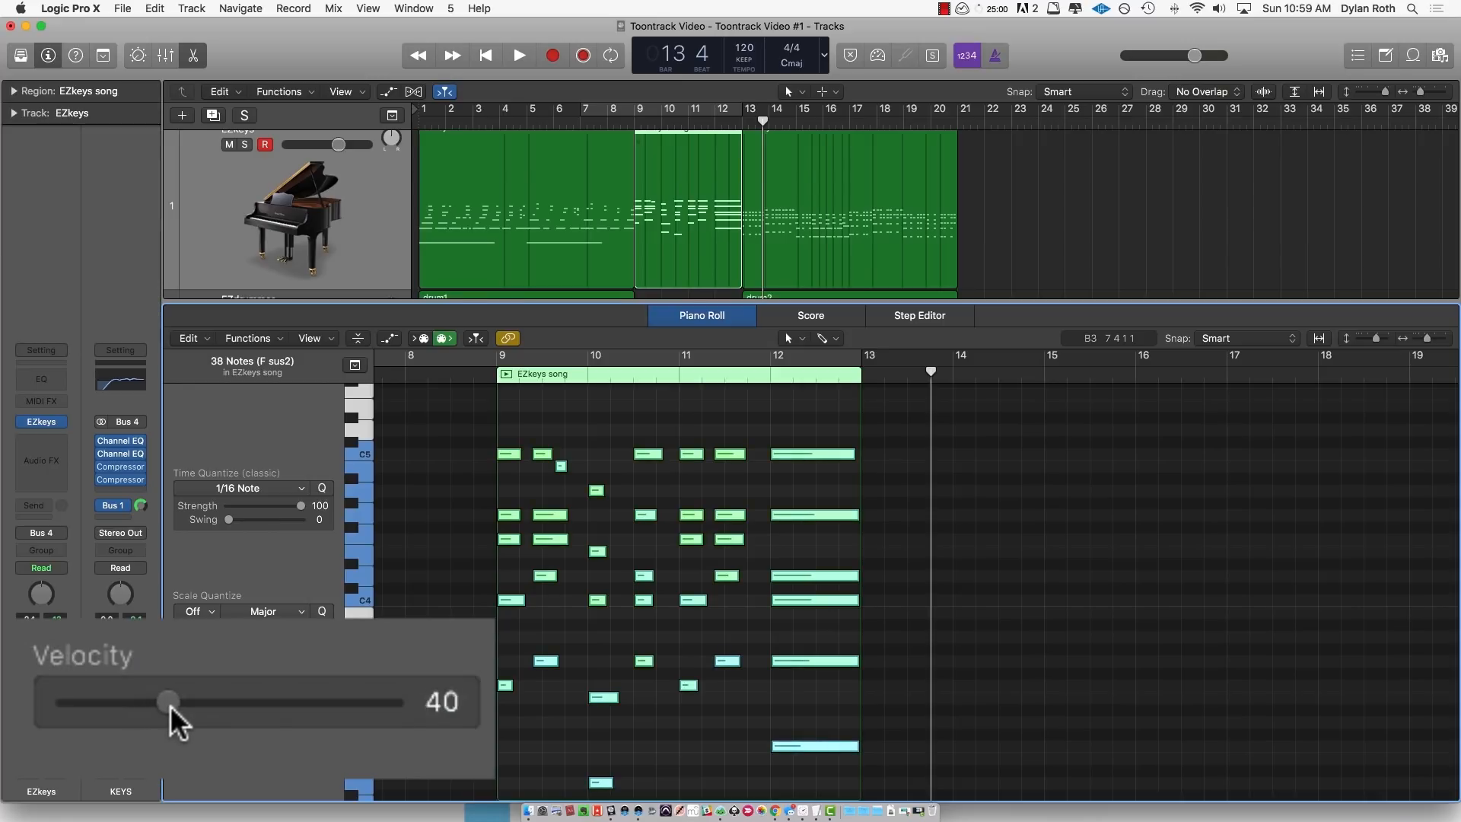
left_click_drag(190, 706, 225, 706)
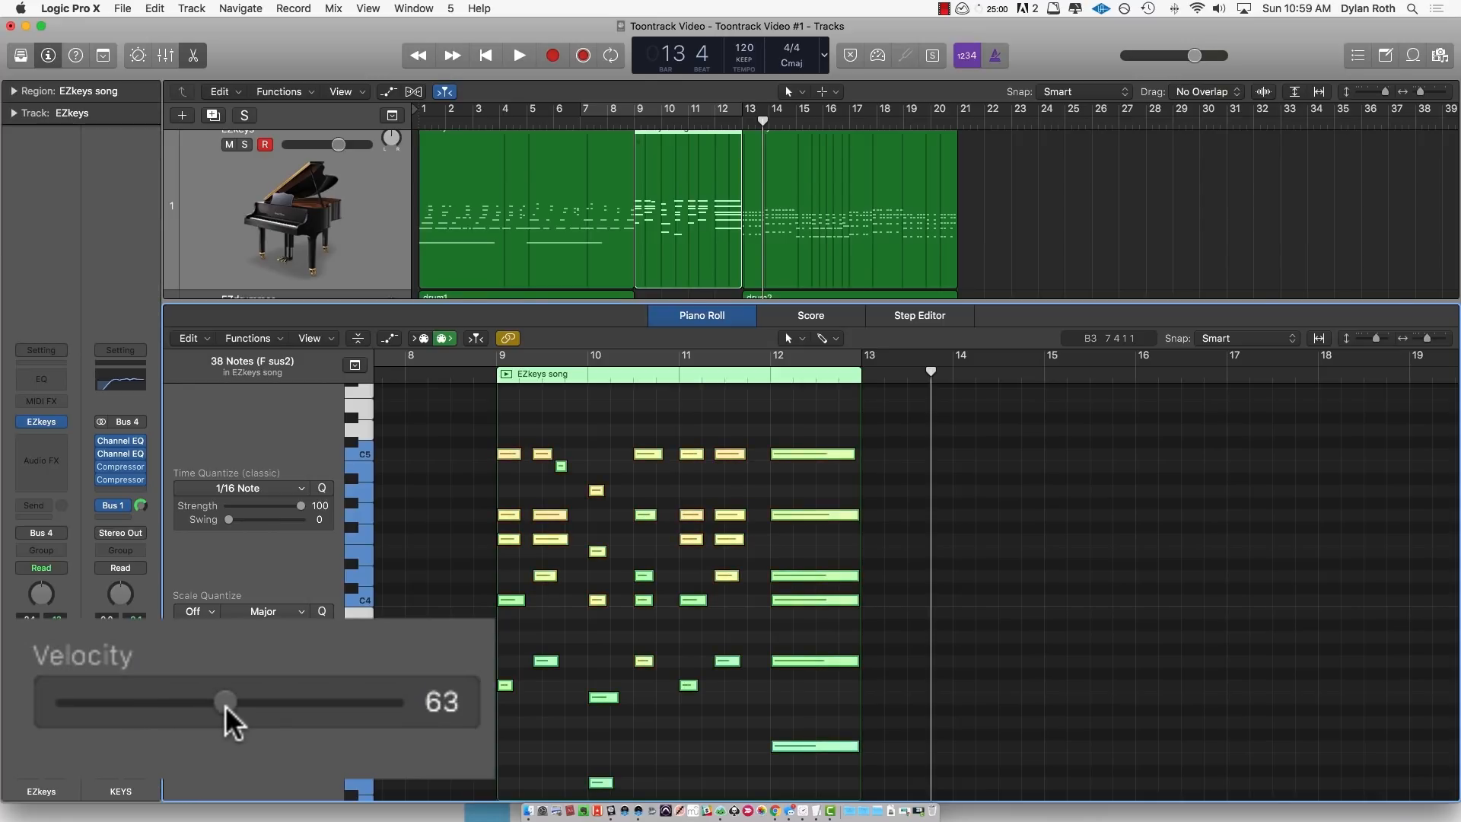
- Play the transition while lowering the selected notes' velocity to 59, and close the Piano Roll
key("space")
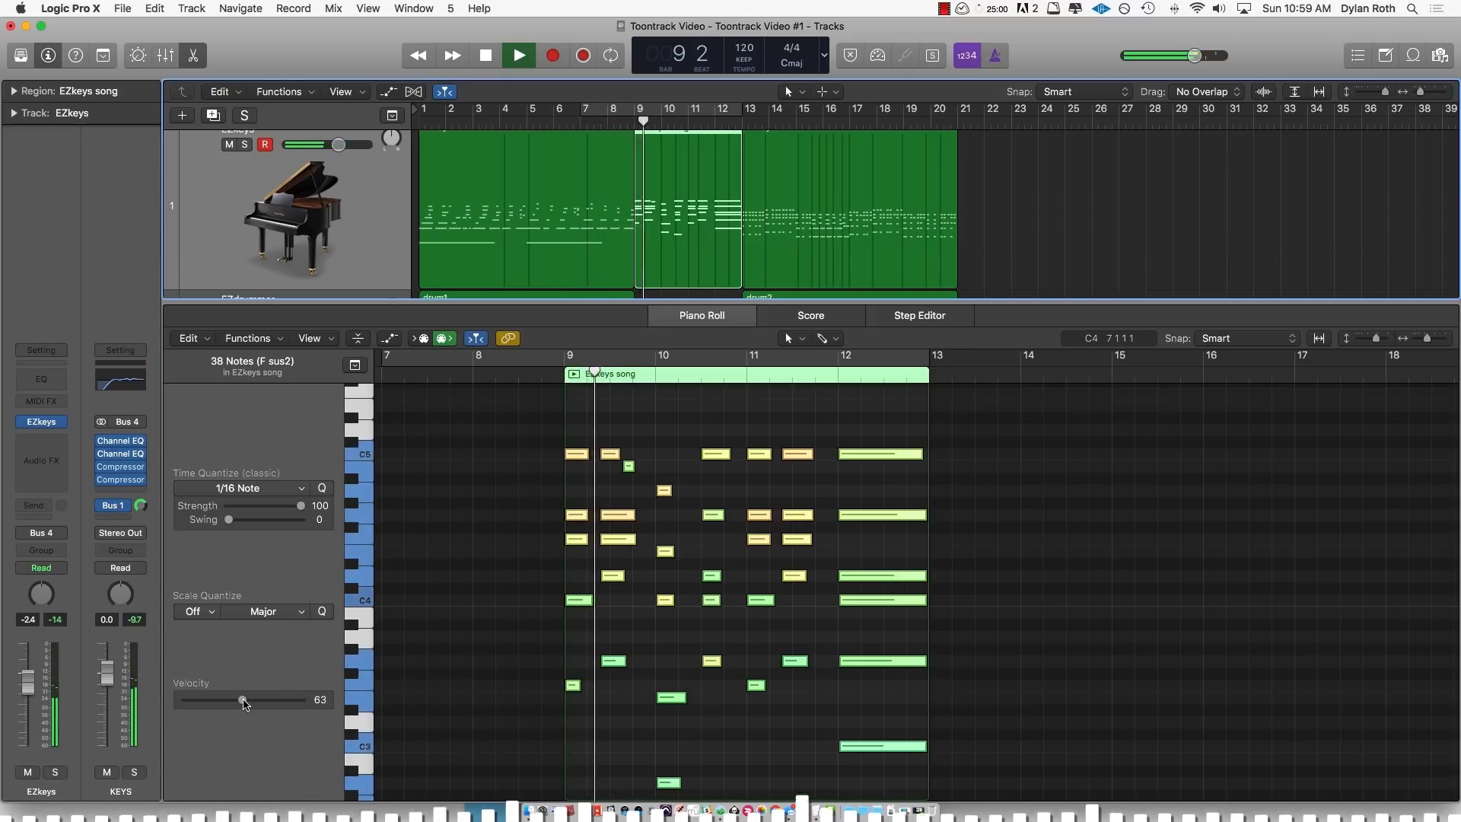
left_click_drag(242, 704, 240, 705)
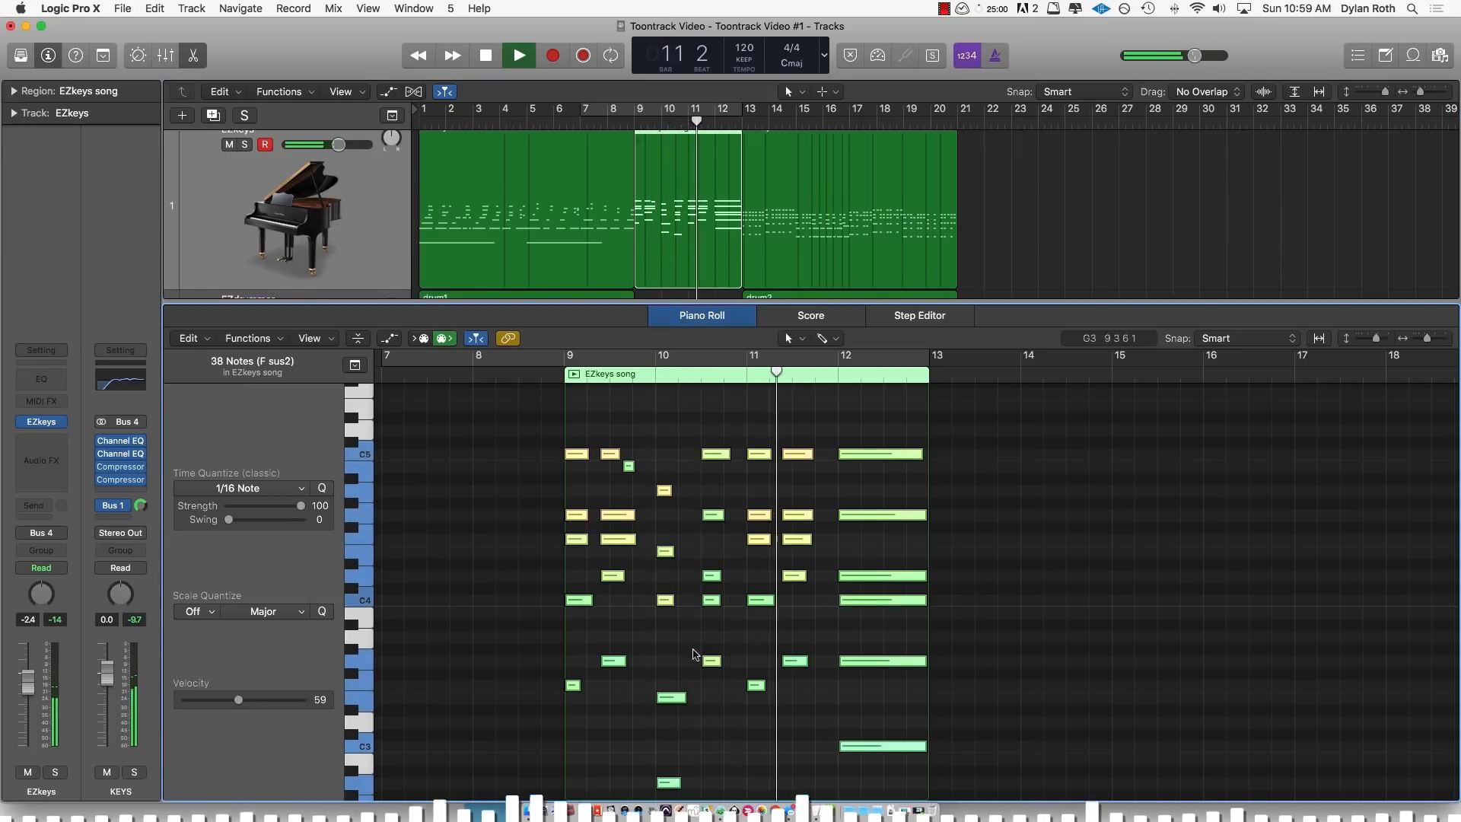
left_click(998, 605)
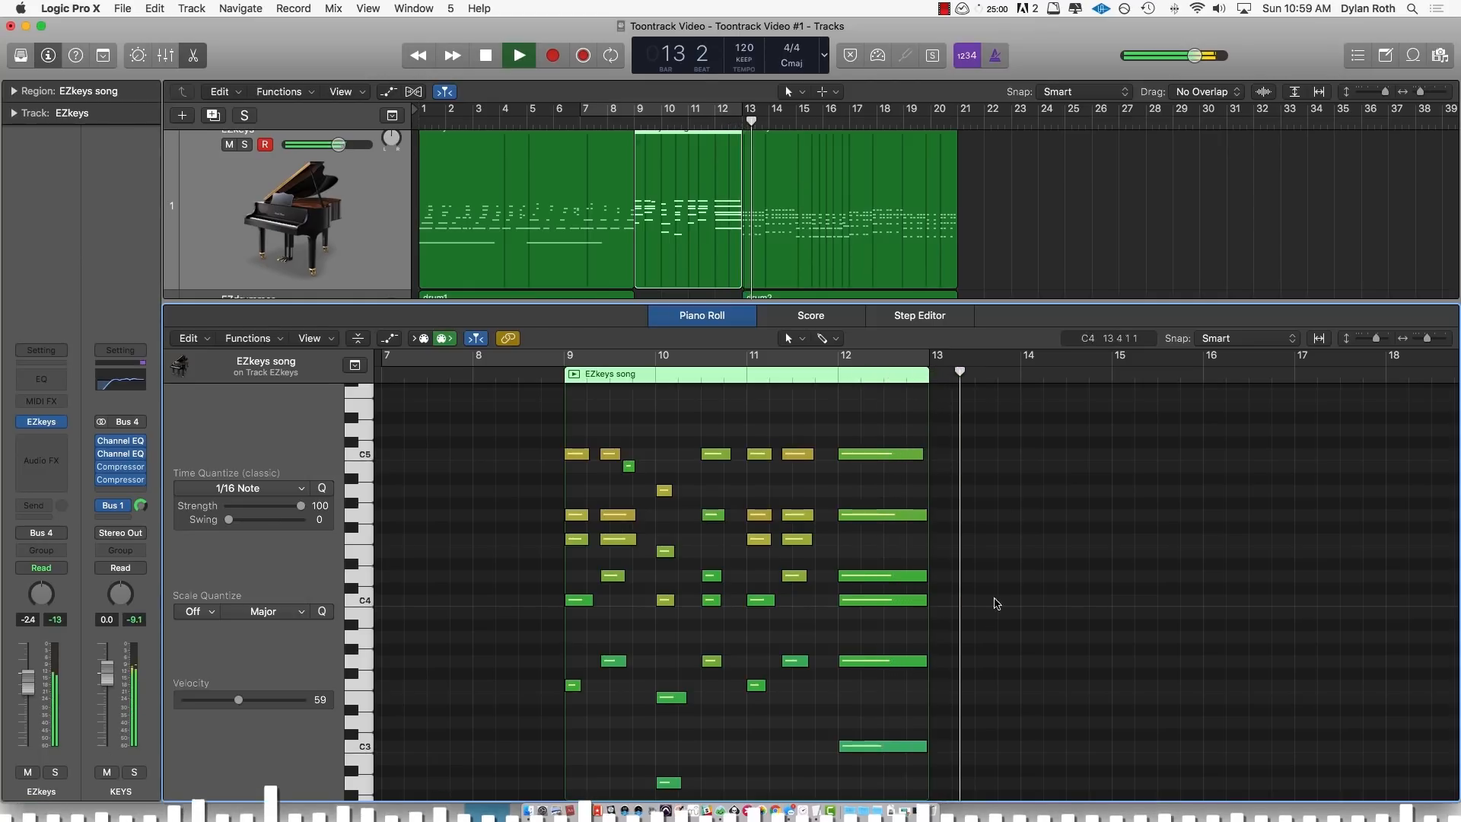
key("space")
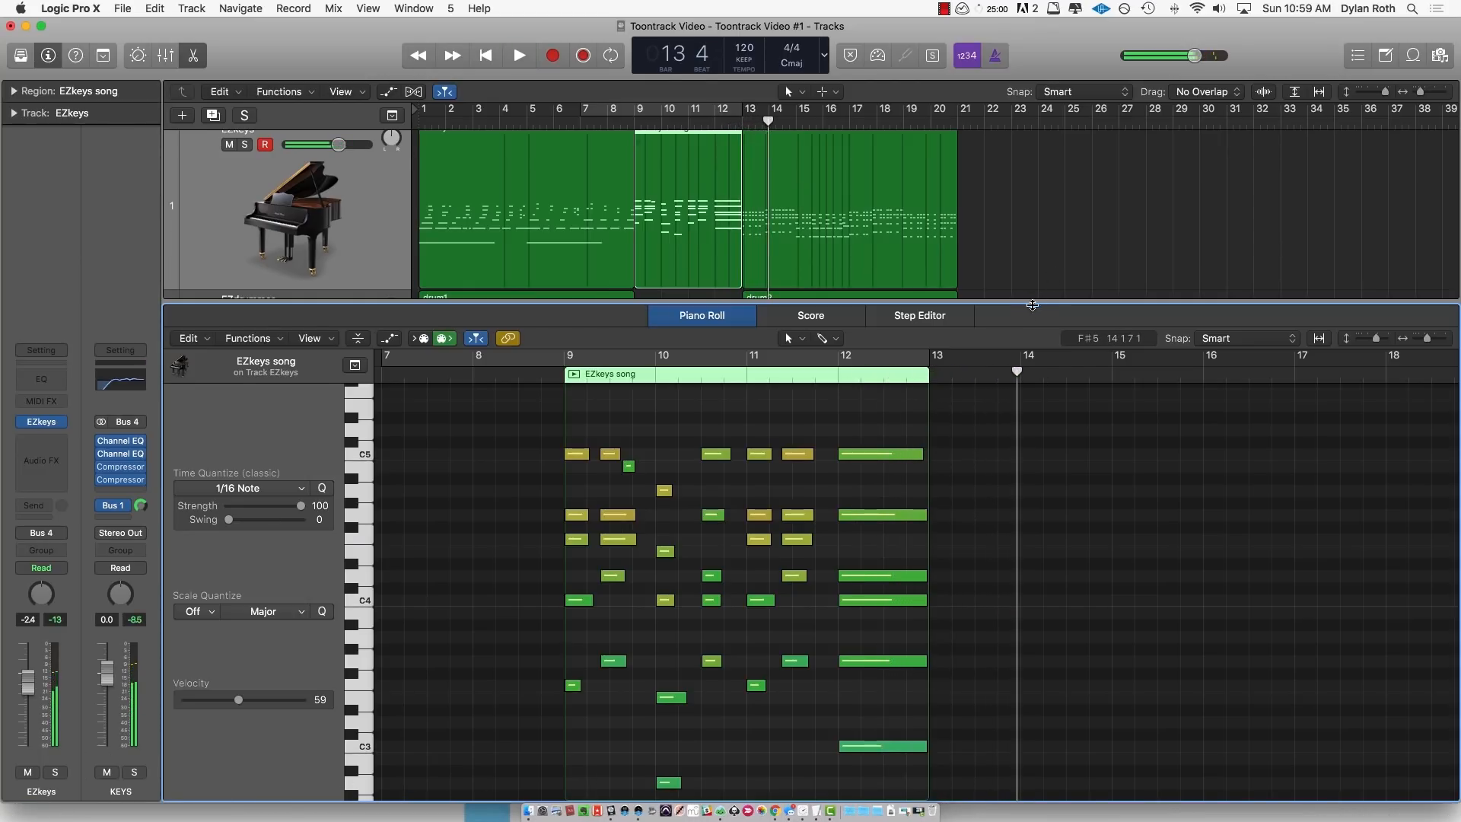
left_click_drag(1033, 300, 1020, 660)
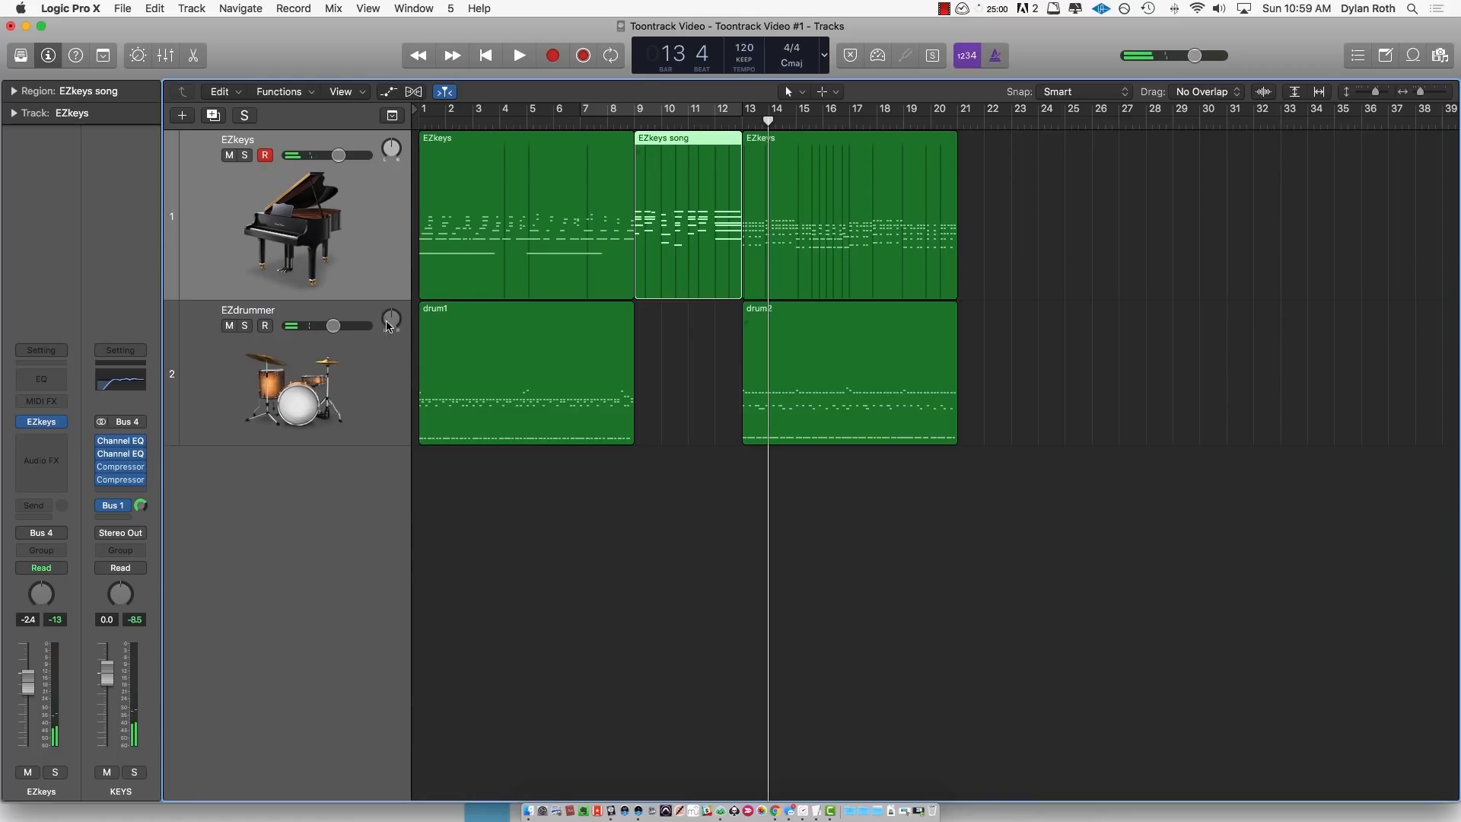
- Open EZdrummer on the drum track and show its MIDI browser alongside the arrangement
left_click(366, 380)
left_click_drag(928, 138, 871, 89)
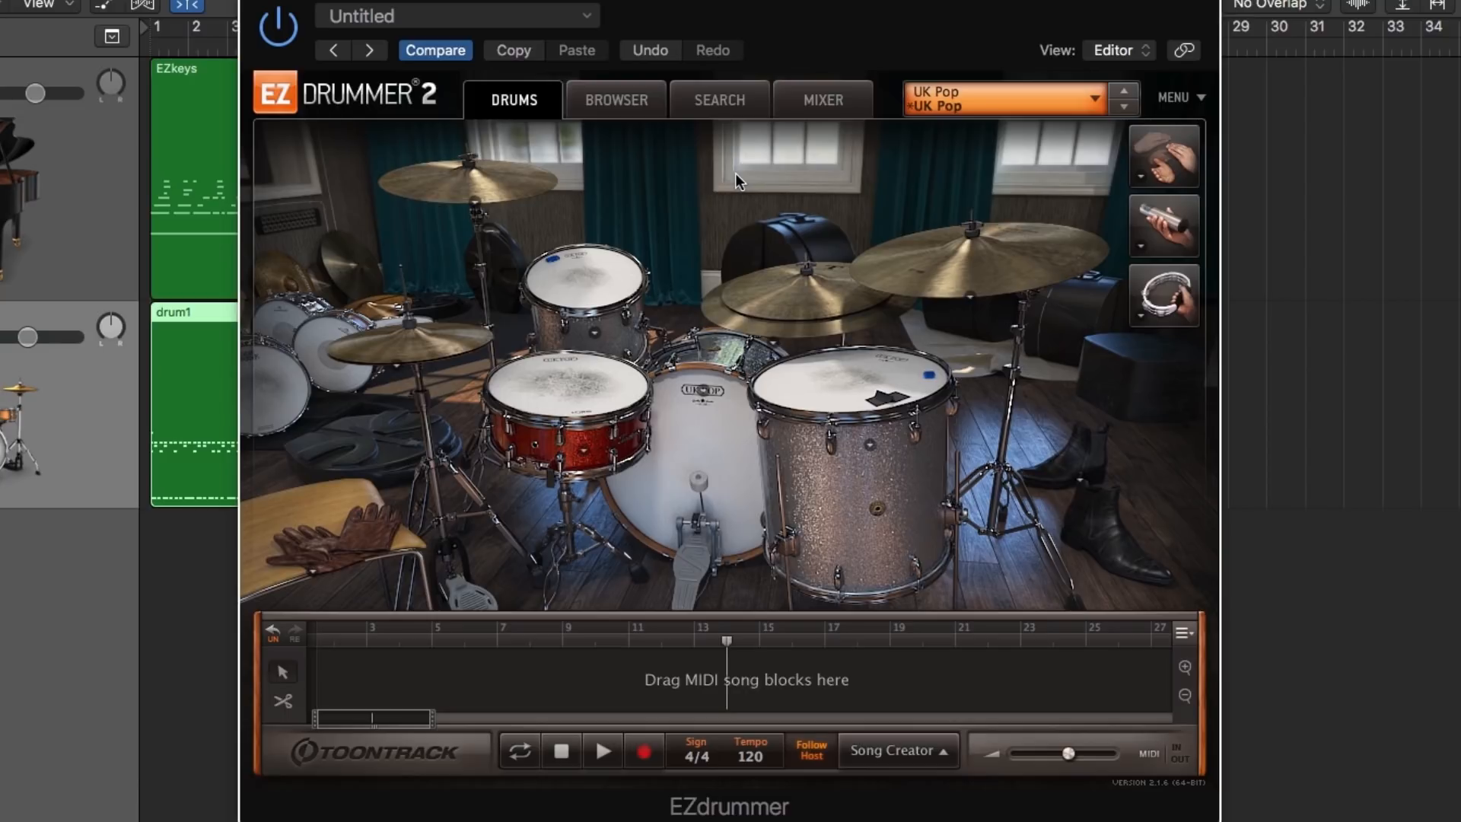
left_click(629, 105)
left_click_drag(629, 4, 1047, 0)
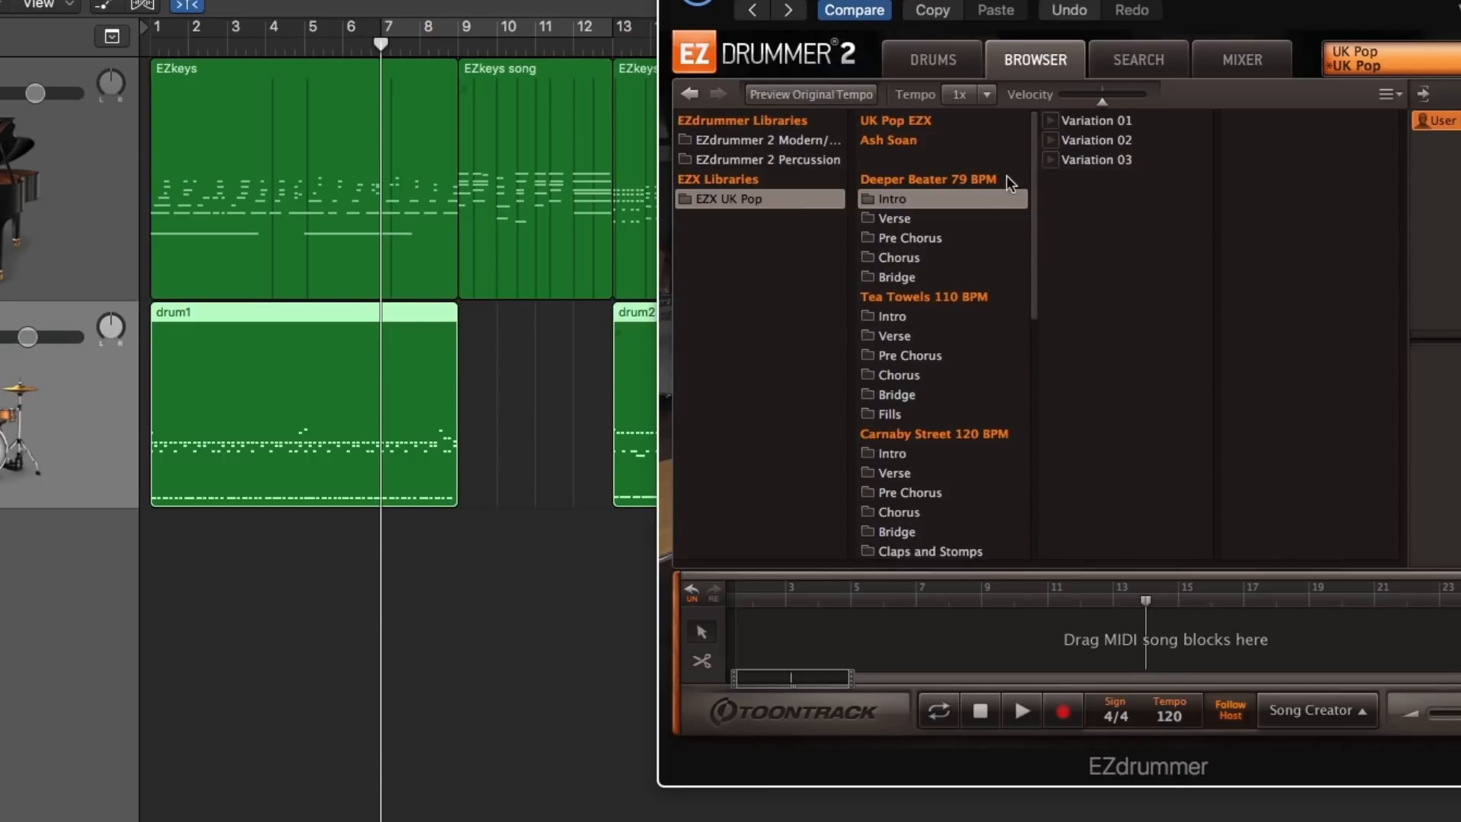
- Audition Variation 01 of the Deeper Beater 79 BPM pre-chorus in context with the song
left_click(947, 238)
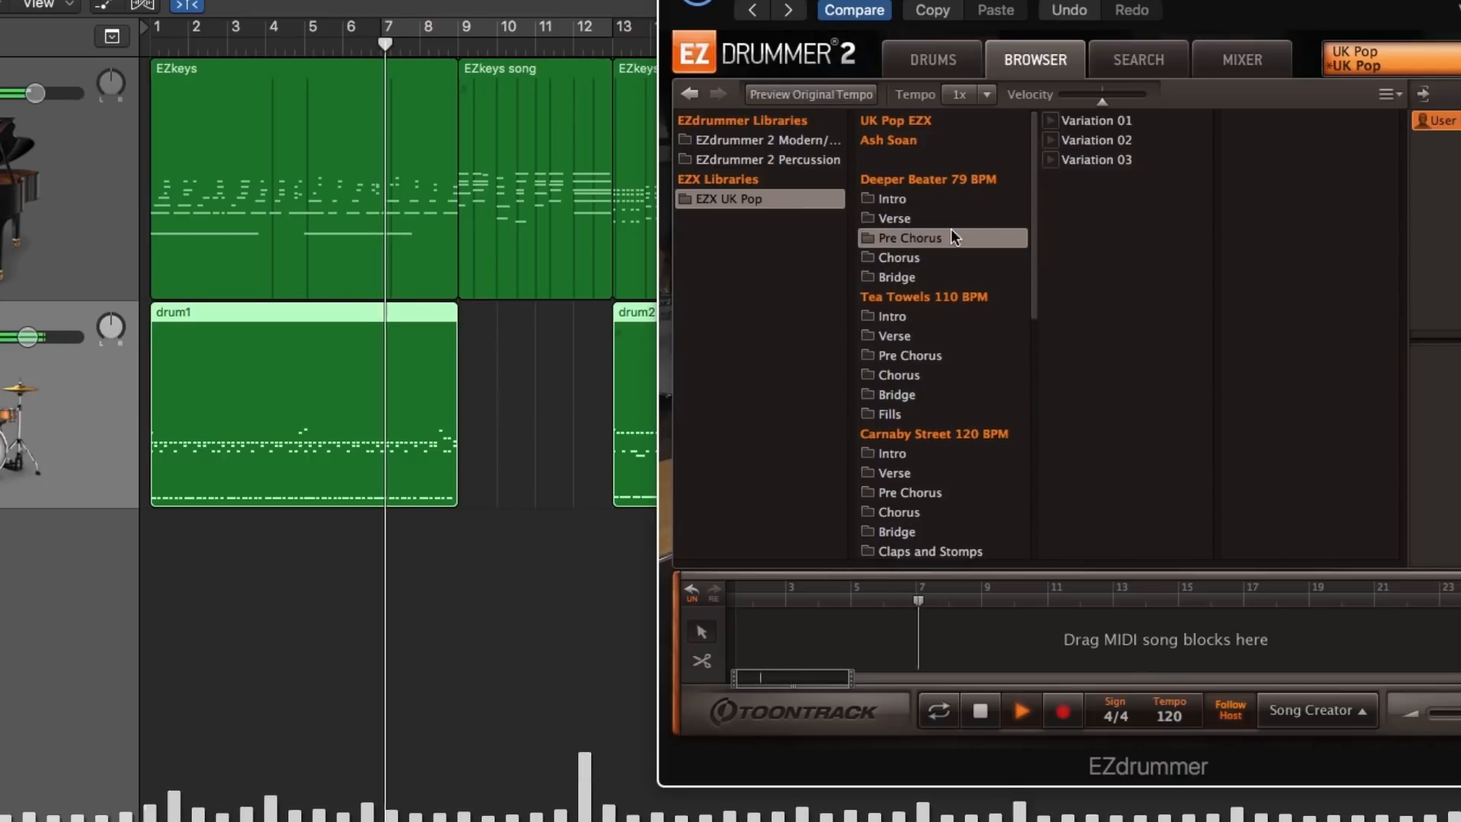
left_click(1052, 119)
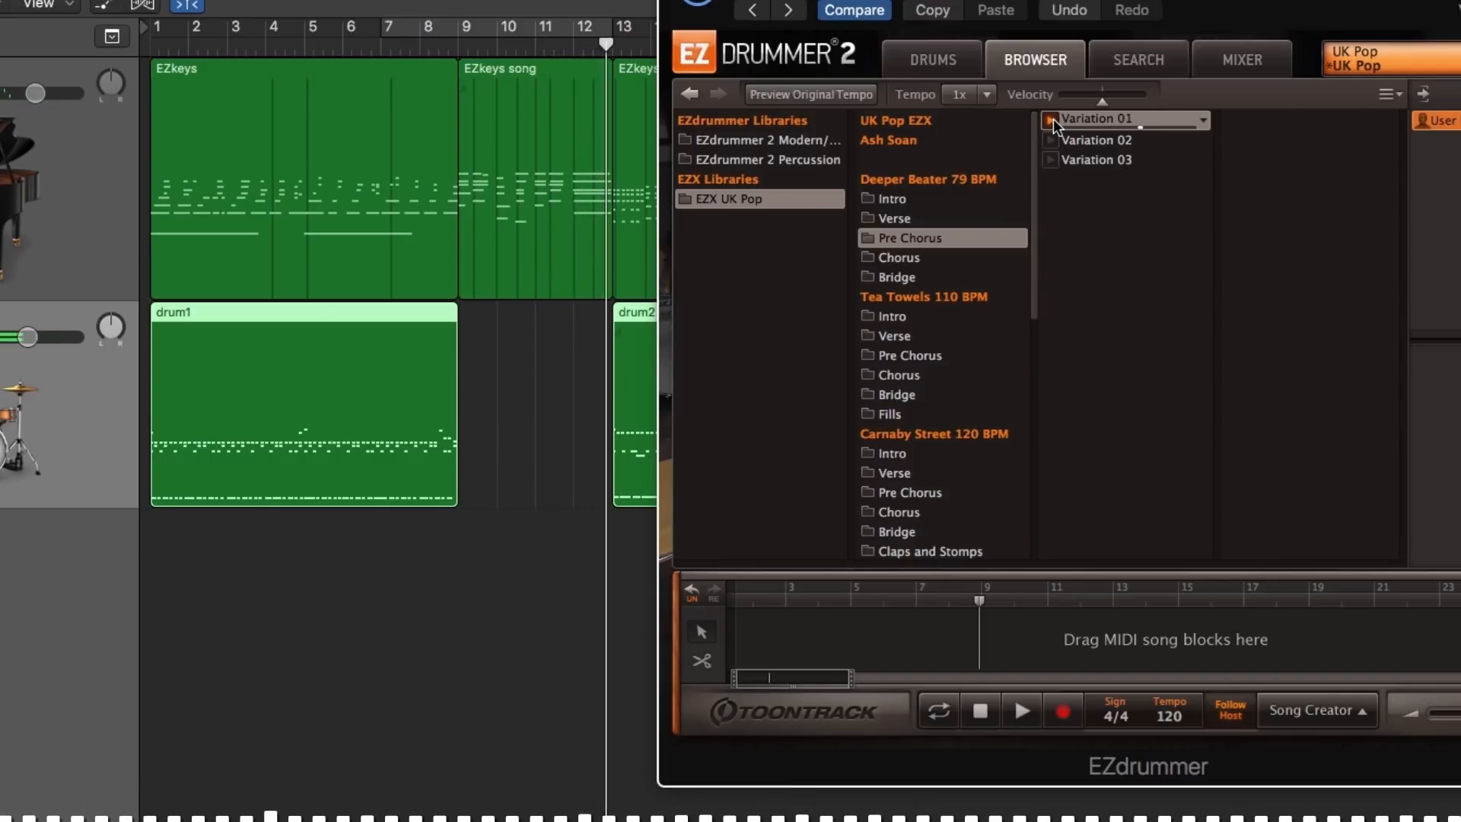
left_click(1054, 119)
- Audition Variation 02 of the Carnaby Street 120 BPM chorus in context with the song from bar 7
left_click(383, 48)
scroll(930, 418, "down", 3)
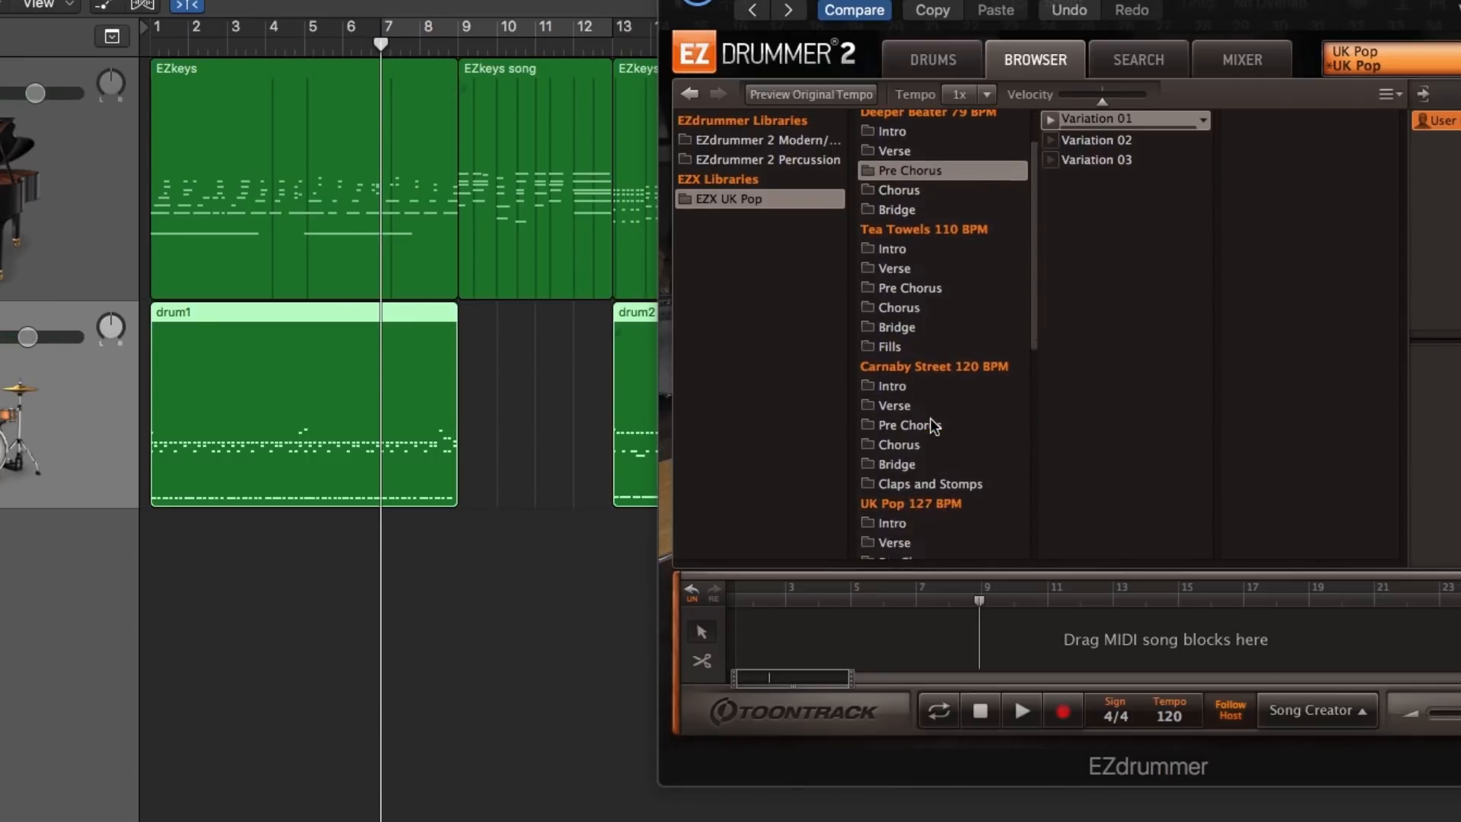
left_click(916, 418)
key("space")
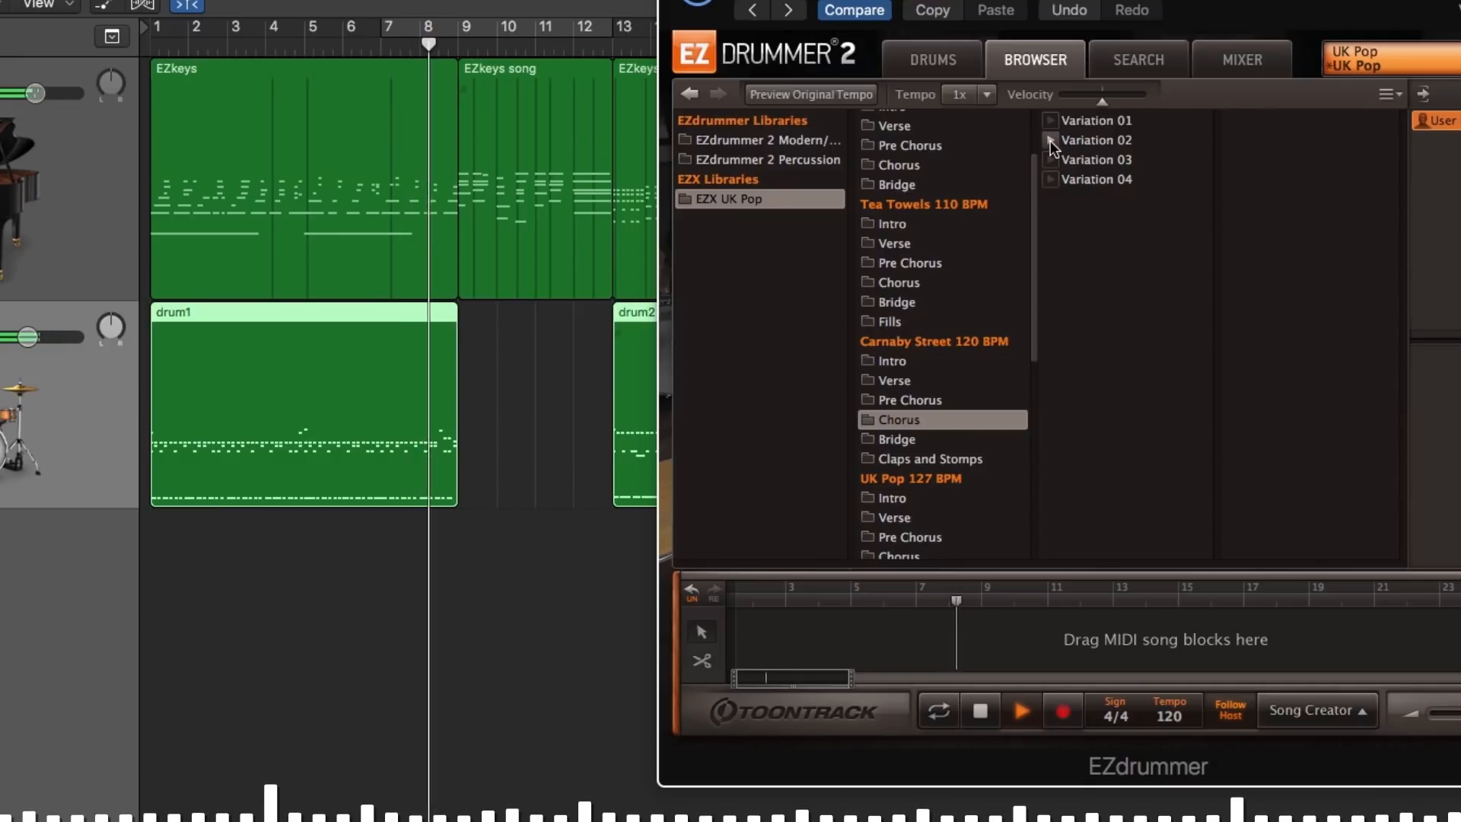
left_click(1050, 140)
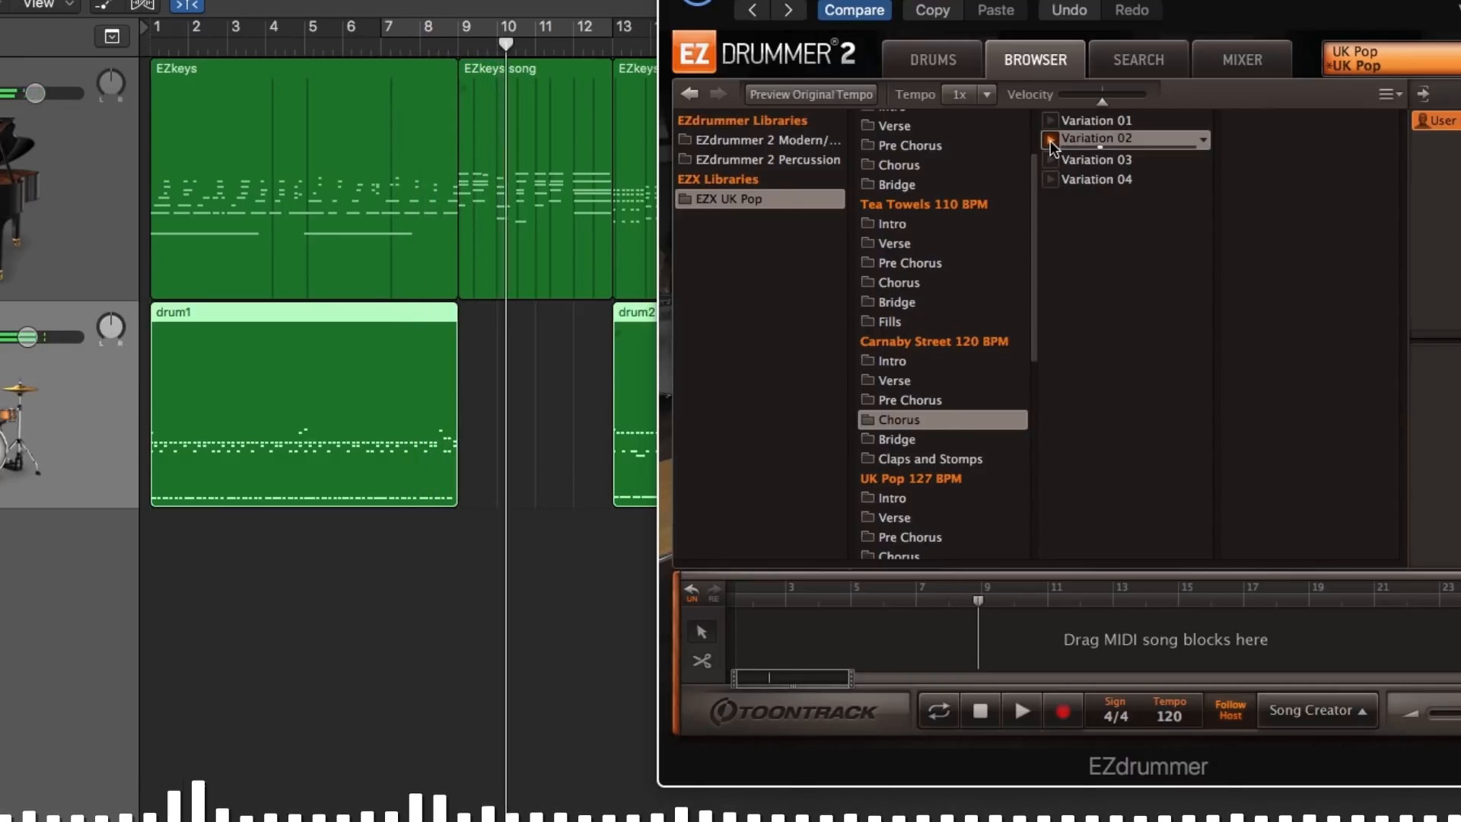
left_click(1050, 140)
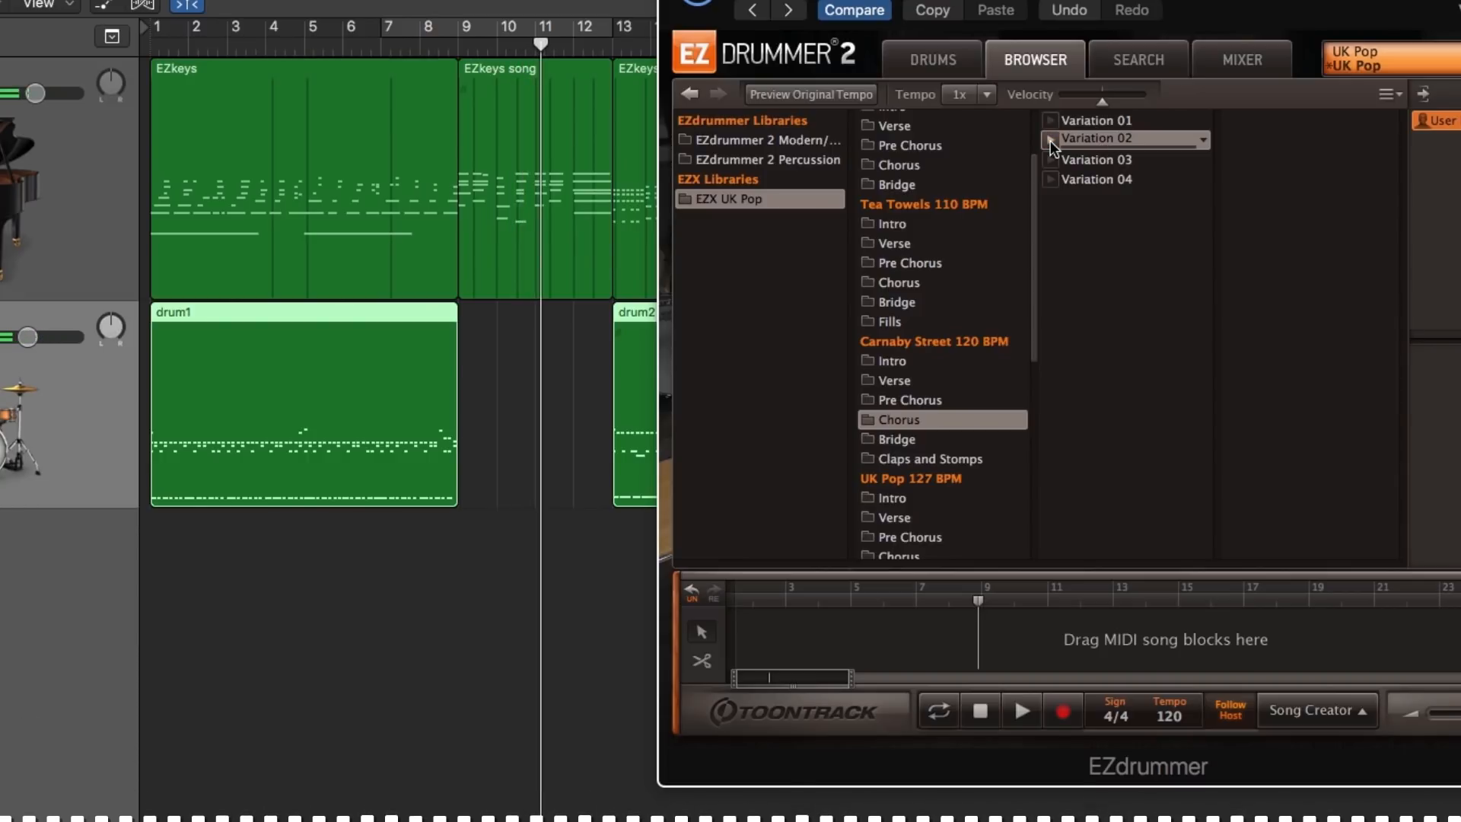
- Audition Variation 01 of the Bristol Eyes 170 BPM pre-chorus in context with the song from bar 7
left_click(382, 44)
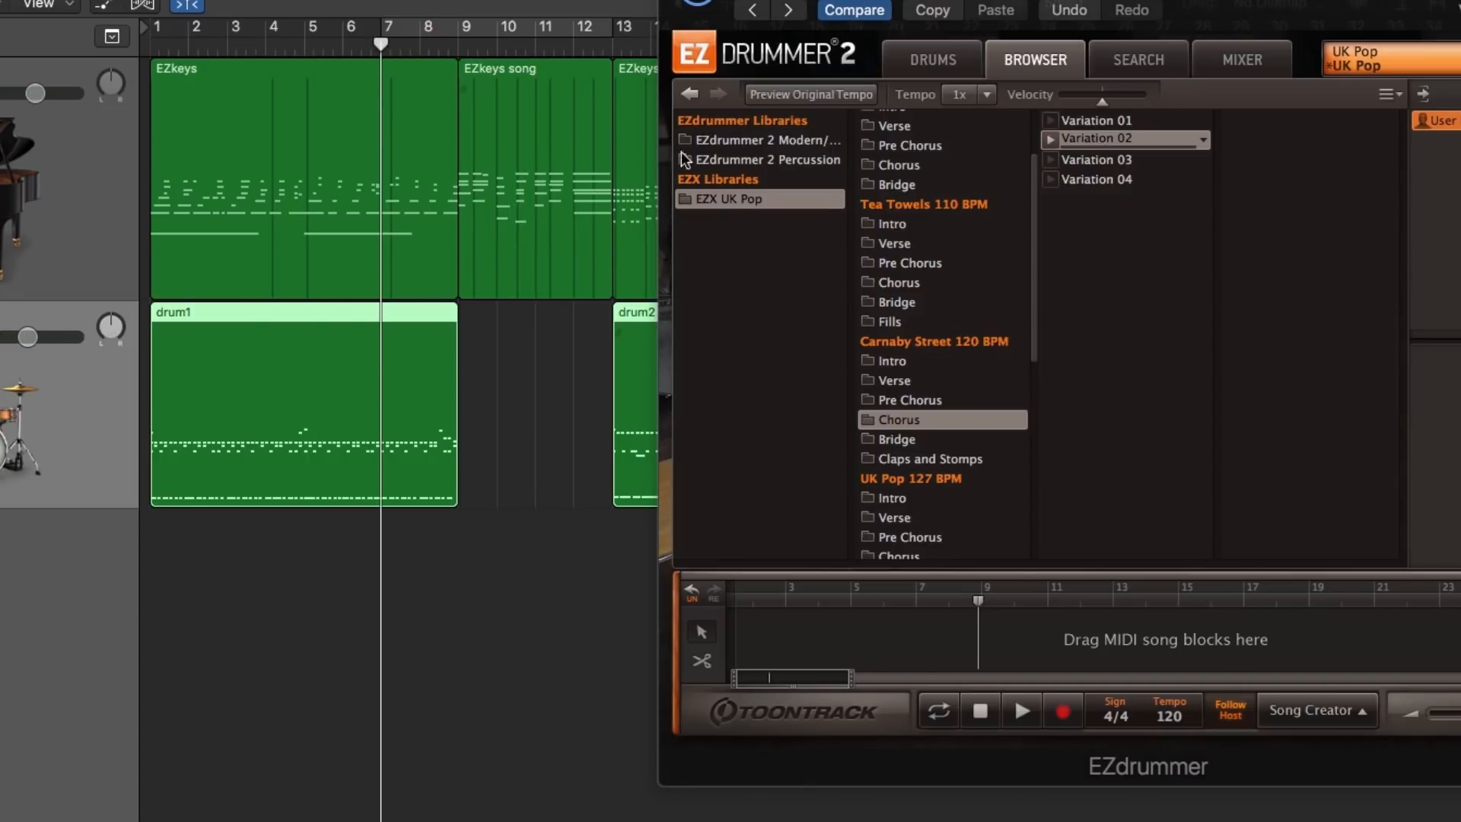
scroll(945, 297, "down", 8)
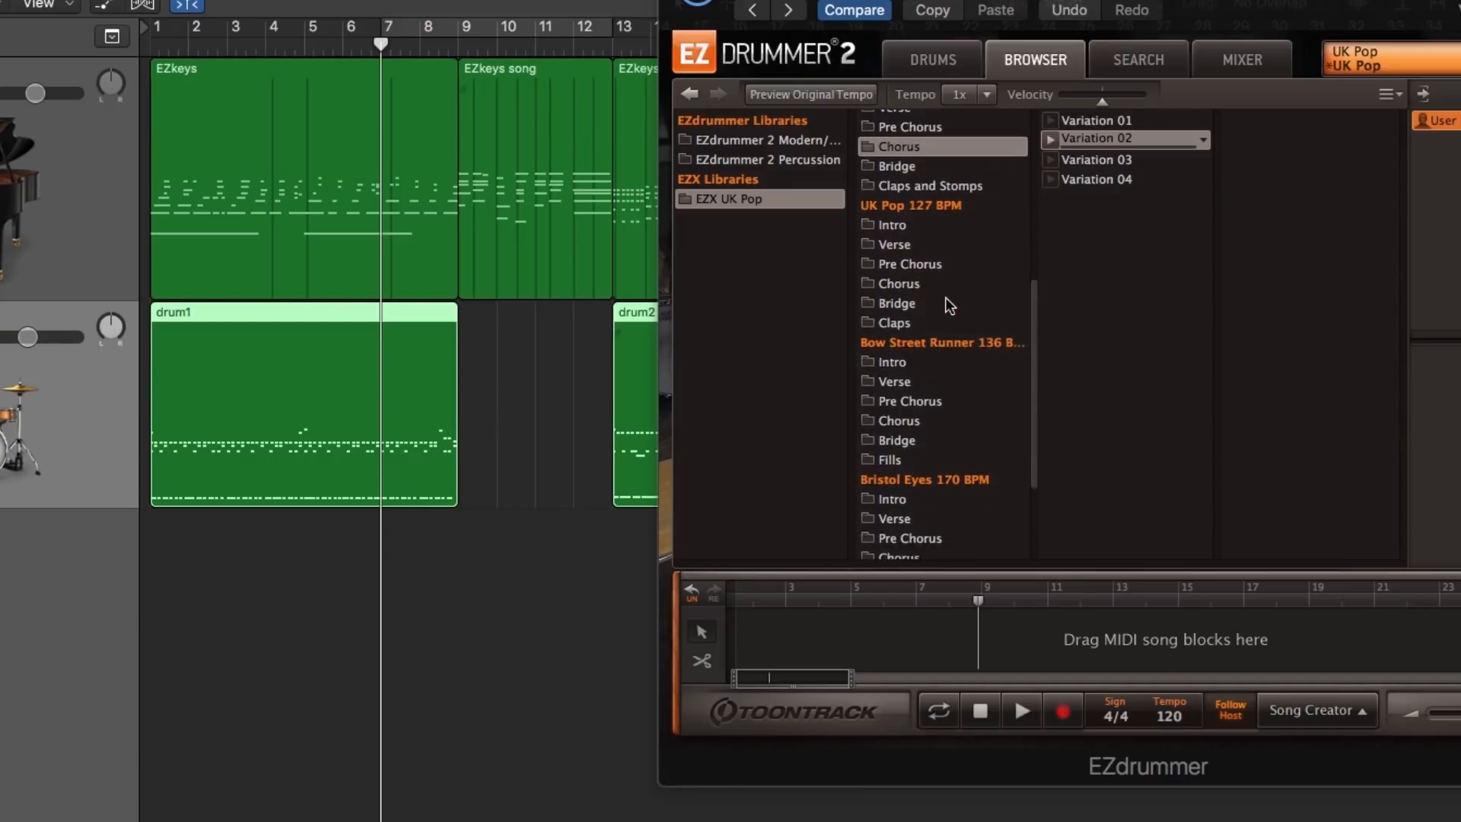
scroll(946, 296, "down", 2)
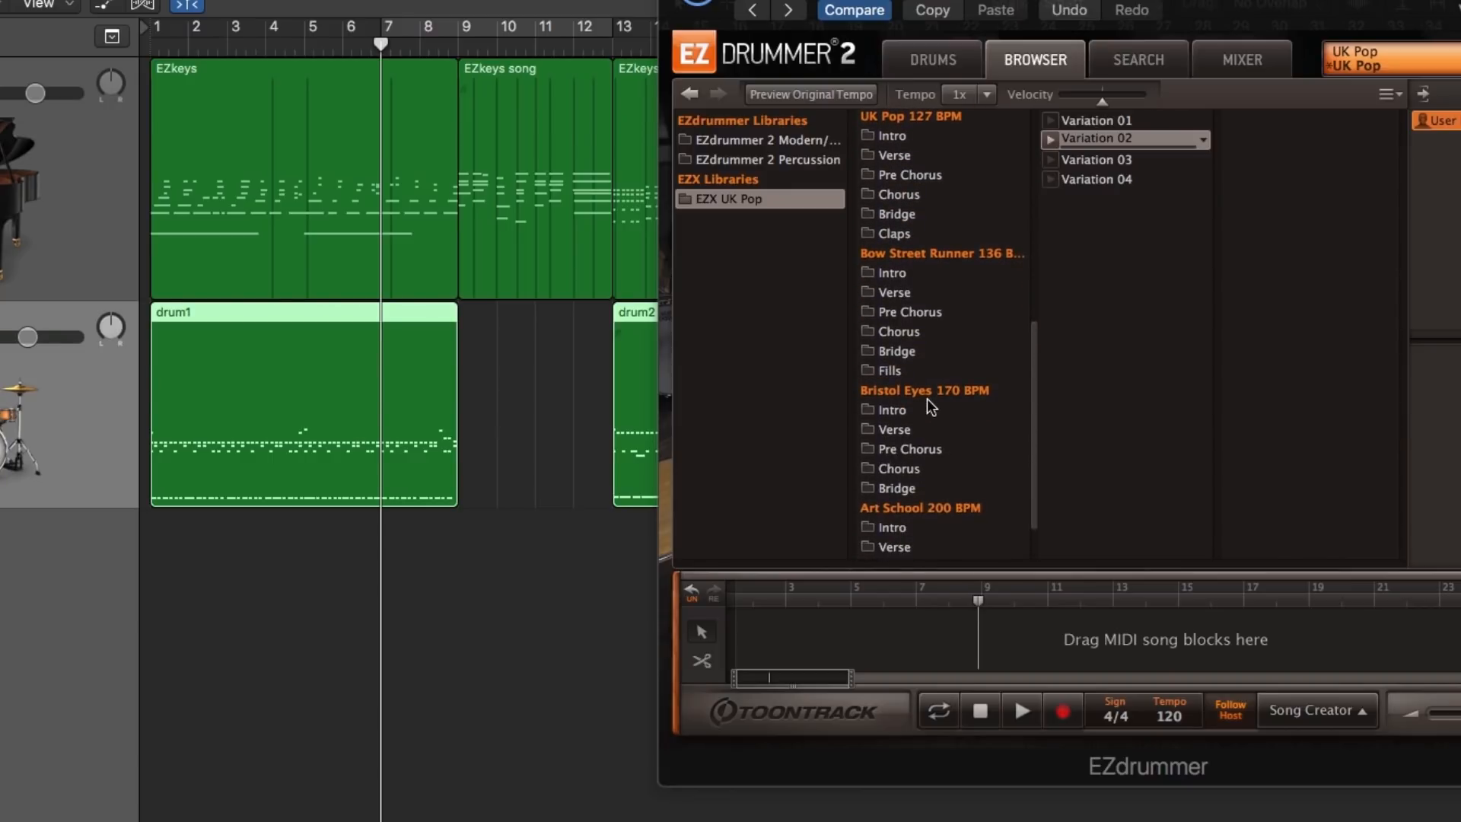
left_click(913, 449)
key("space")
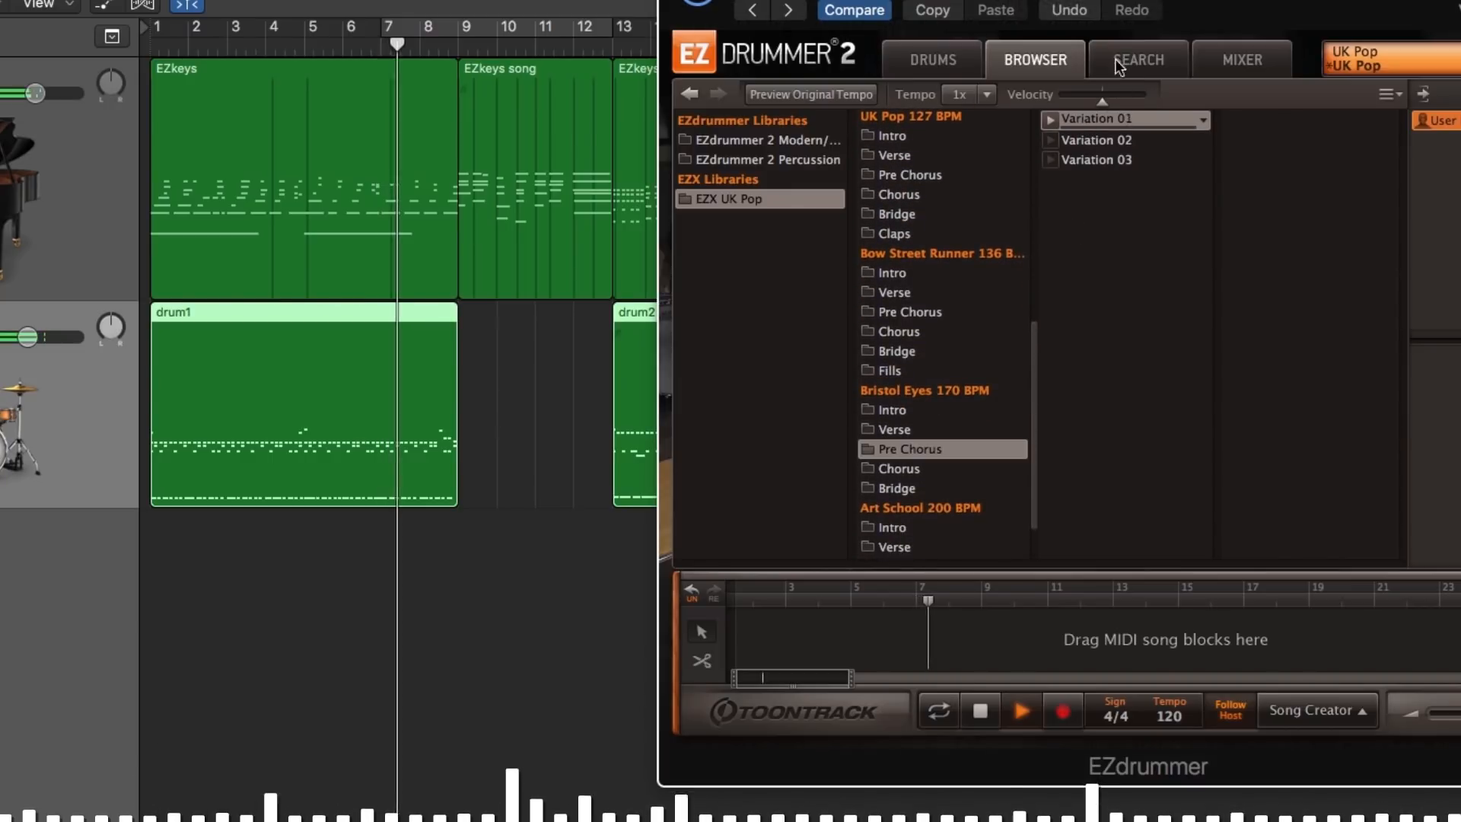
left_click(1050, 120)
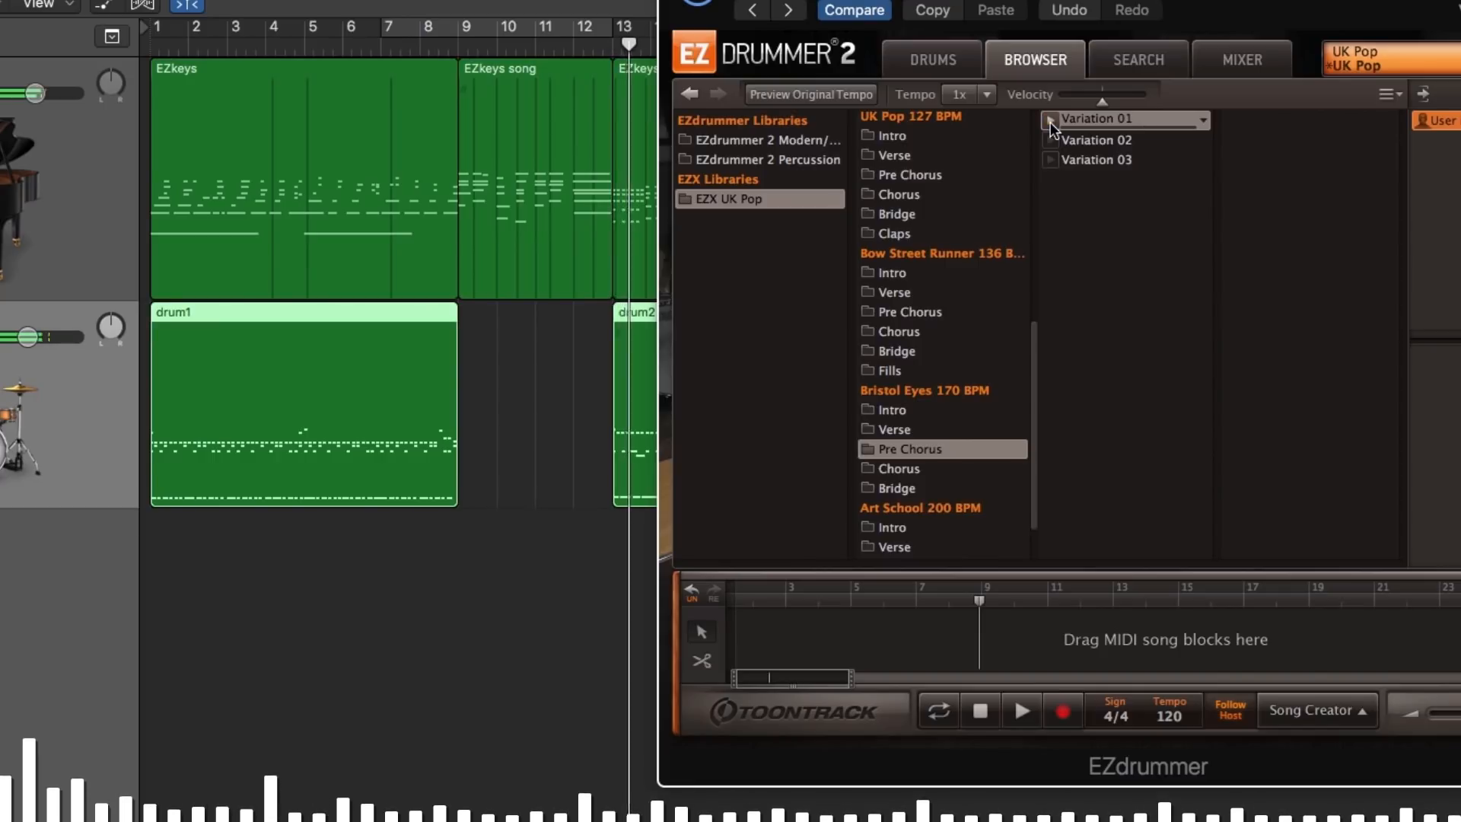
- Place Bristol Eyes pre-chorus Variation 01 at bar 9 of the EZdrummer timeline and shorten it to end at bar 13
left_click(454, 53)
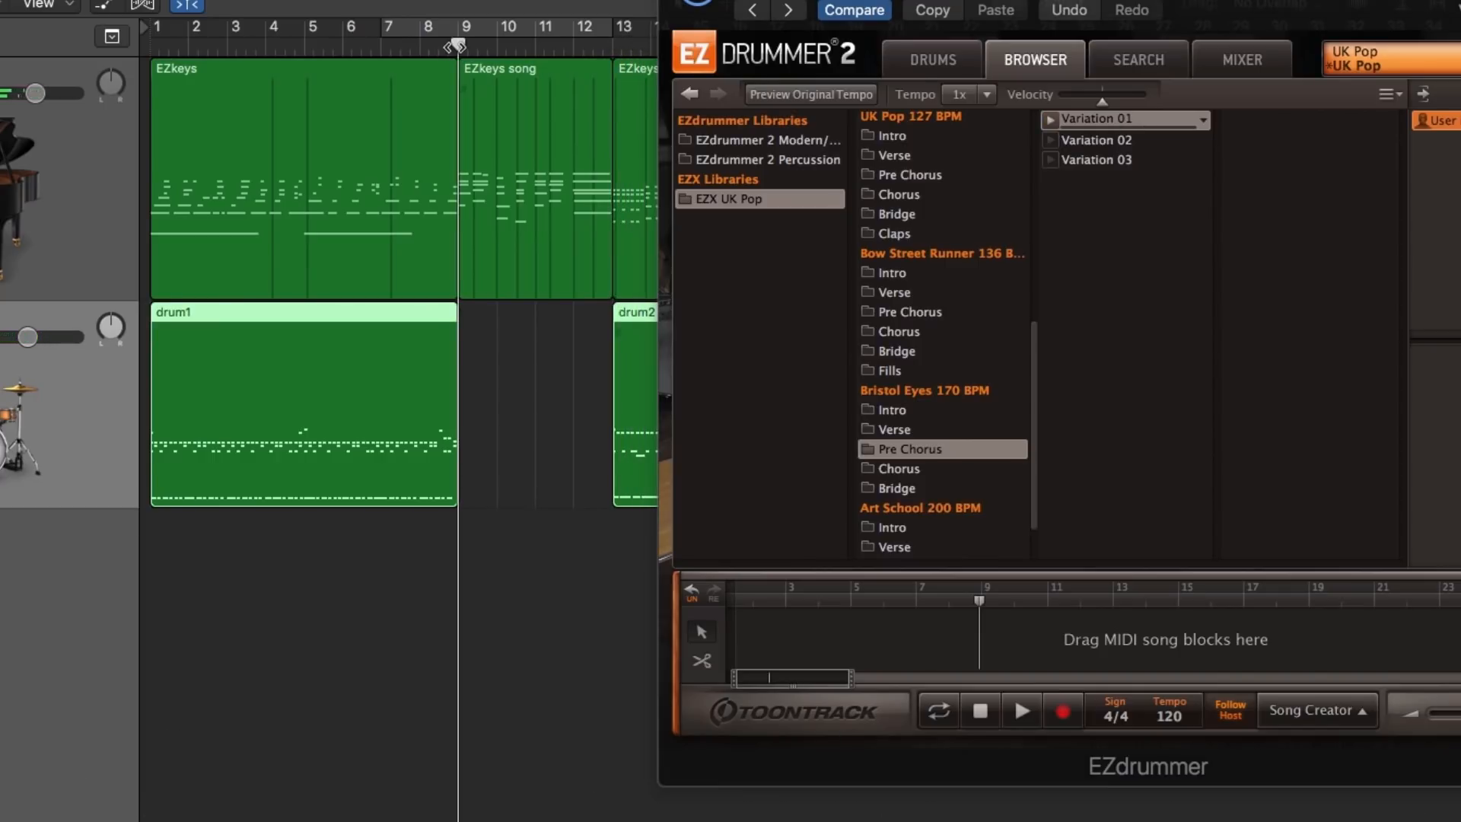
left_click_drag(1099, 116, 983, 620)
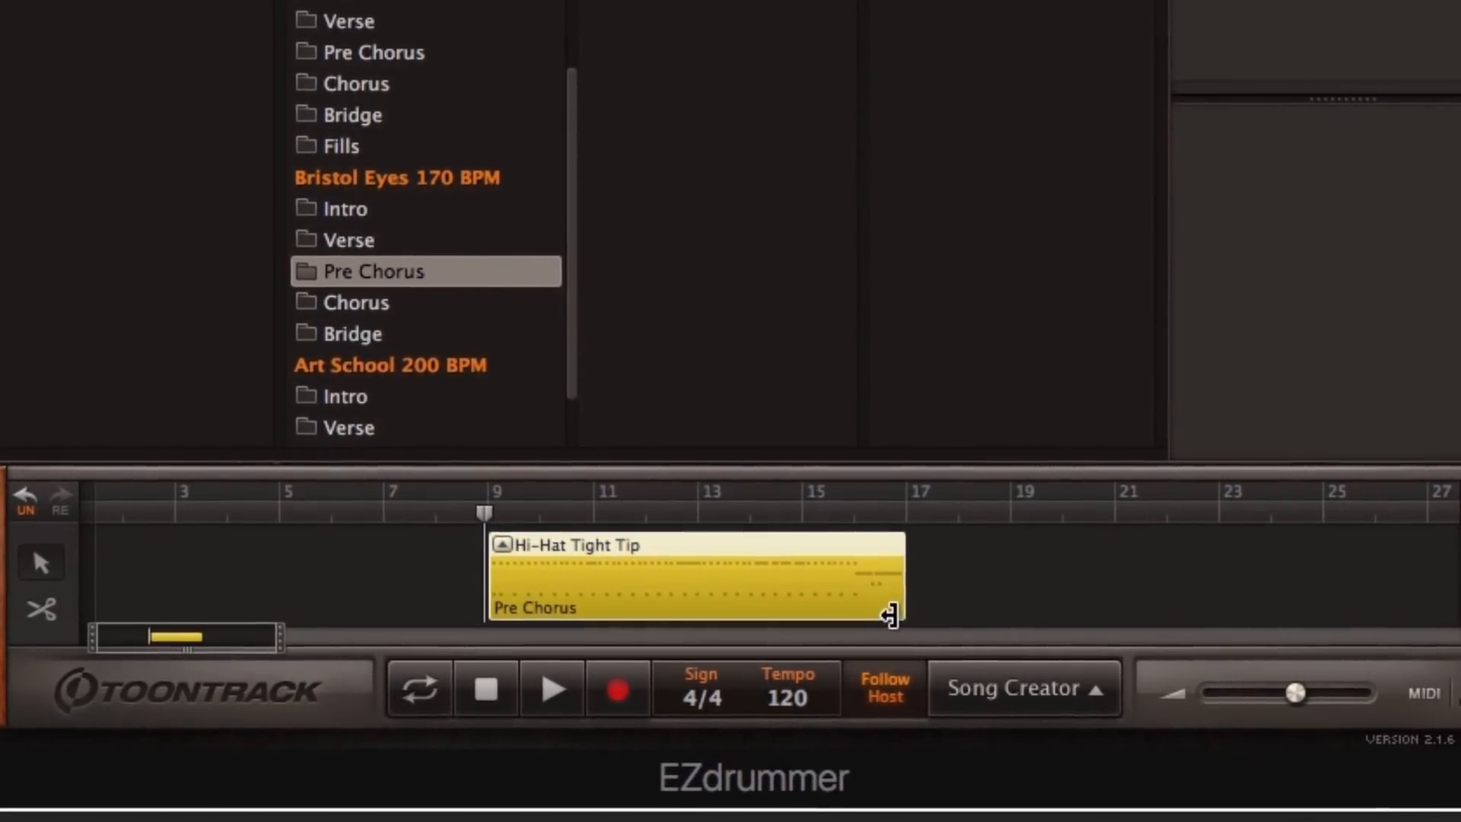
left_click_drag(889, 615, 697, 615)
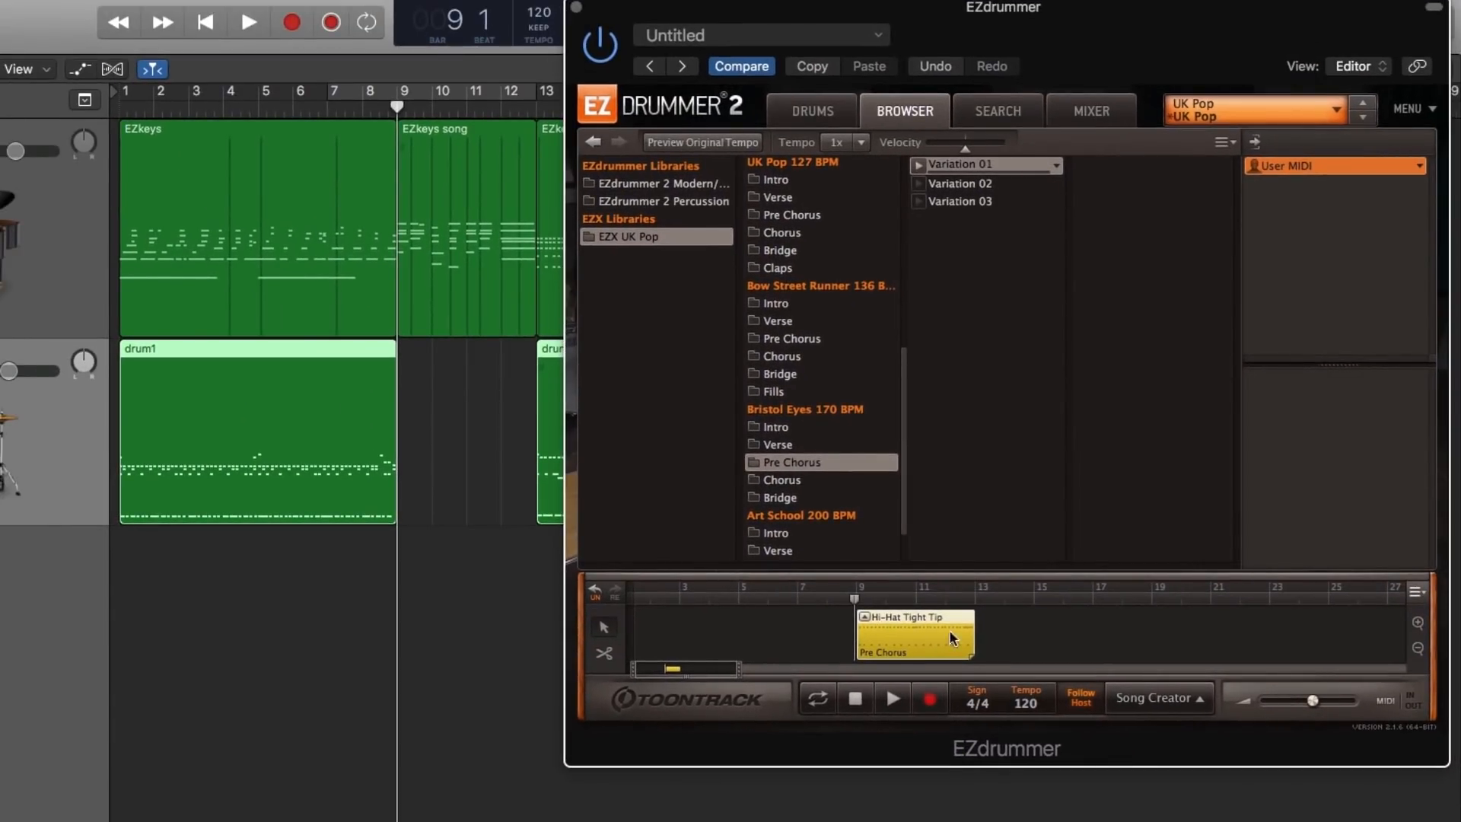
- In the drum block's Edit Play Style view, assign the opening hit to the ride cymbal's Edge and play the song from bar 7
double_click(919, 643)
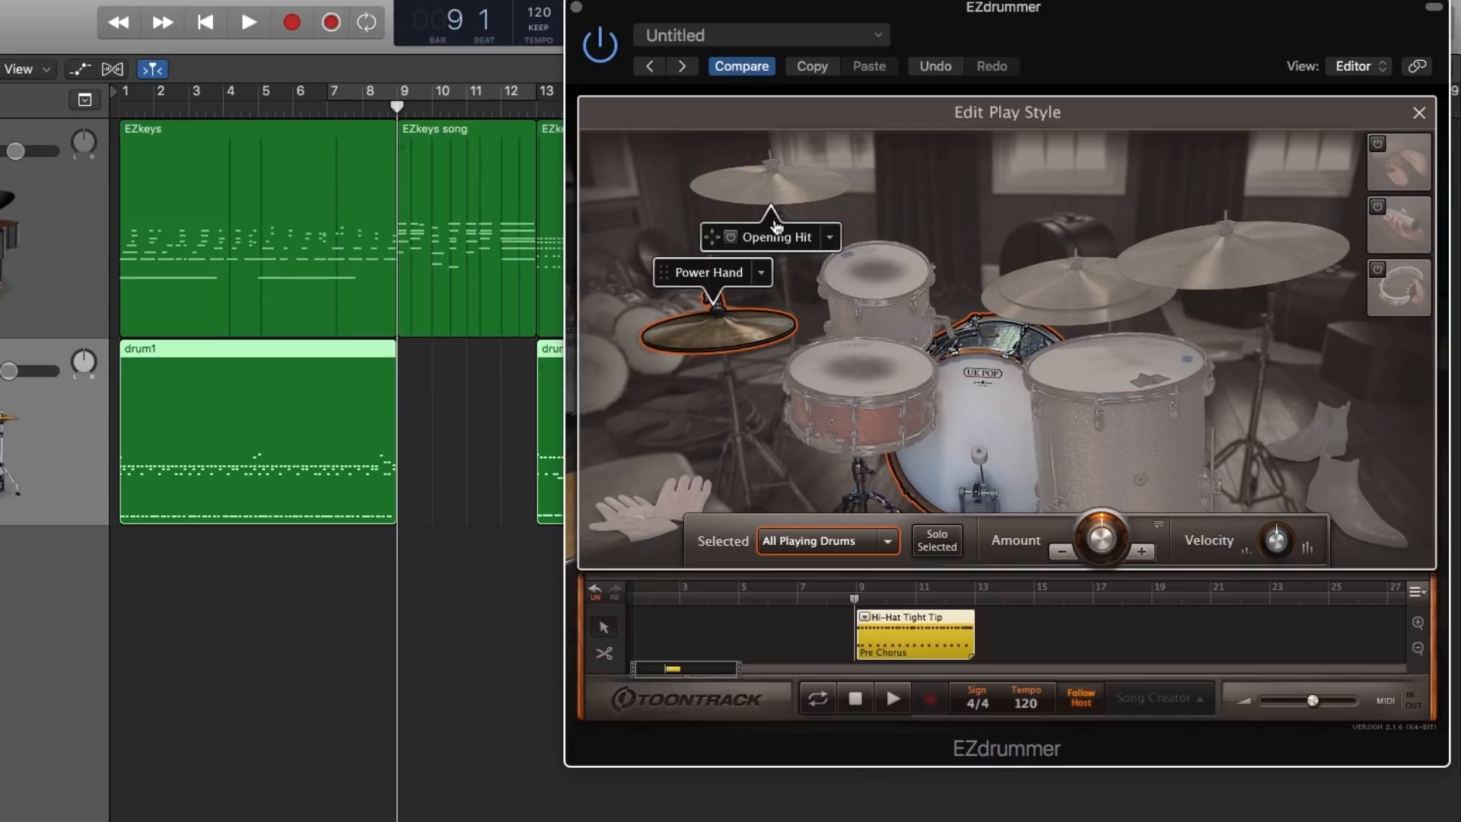
left_click(782, 196)
left_click_drag(787, 240, 1228, 320)
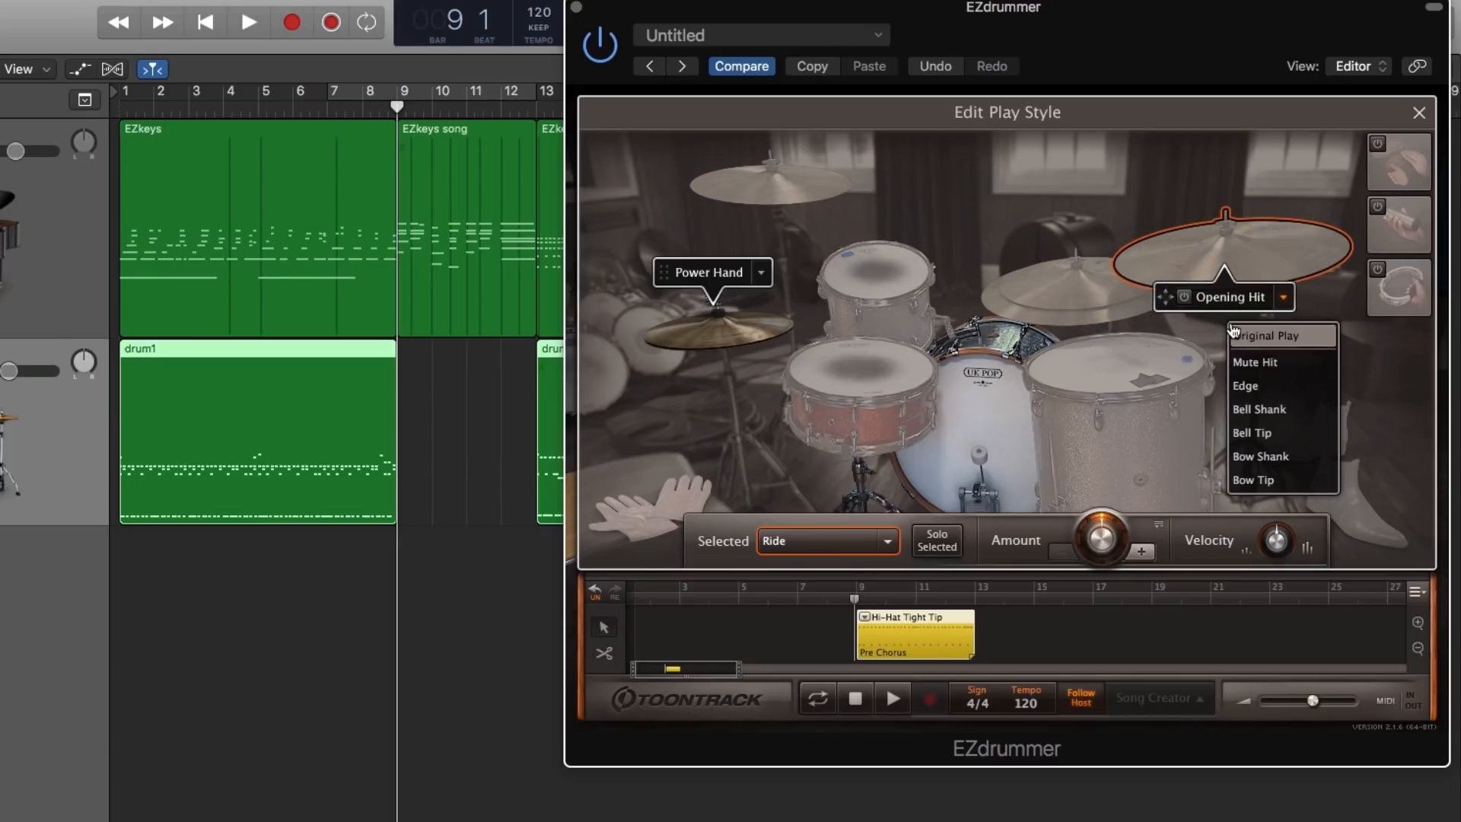
left_click(1233, 331)
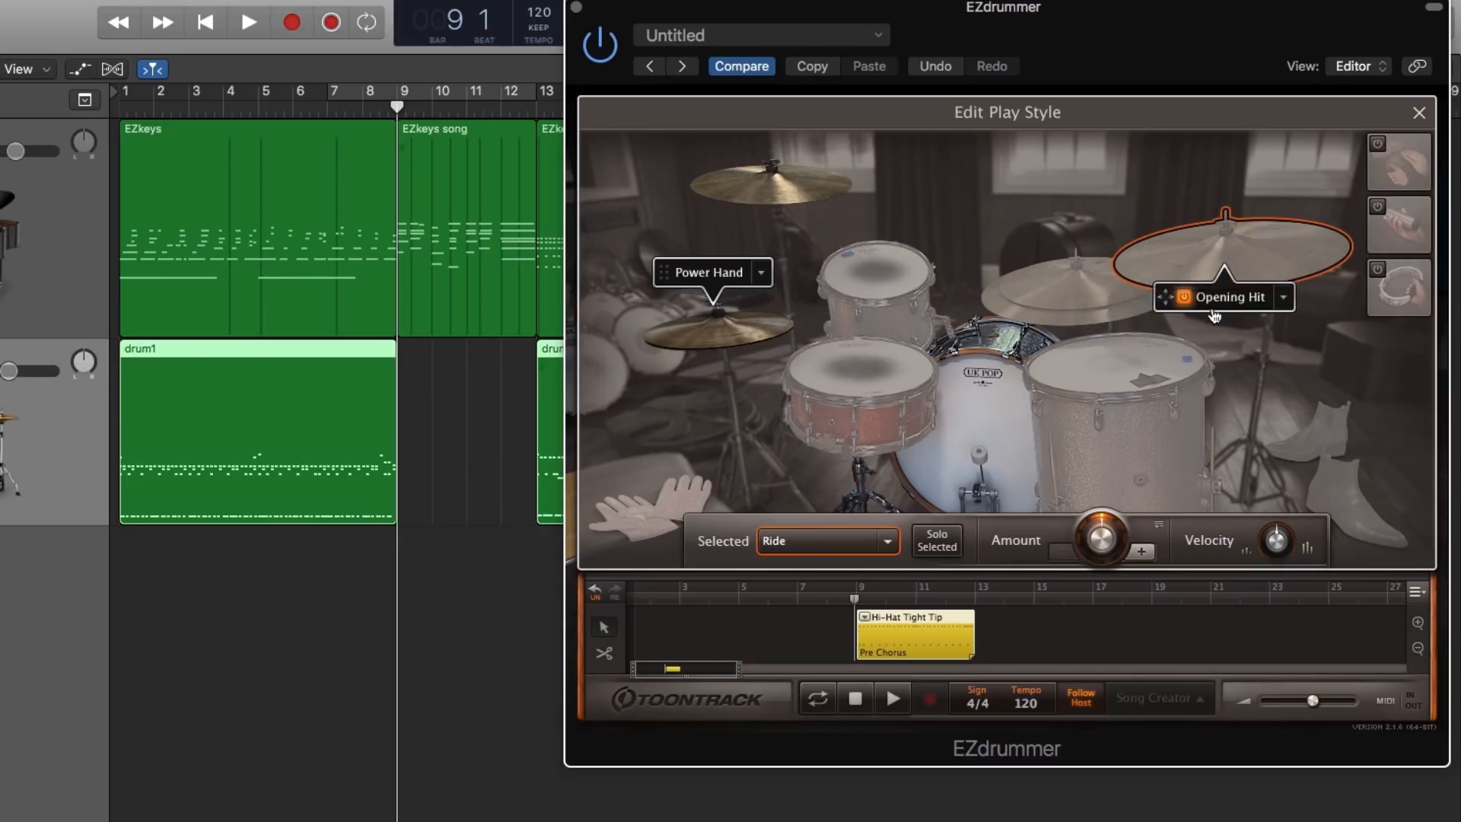
left_click(1285, 298)
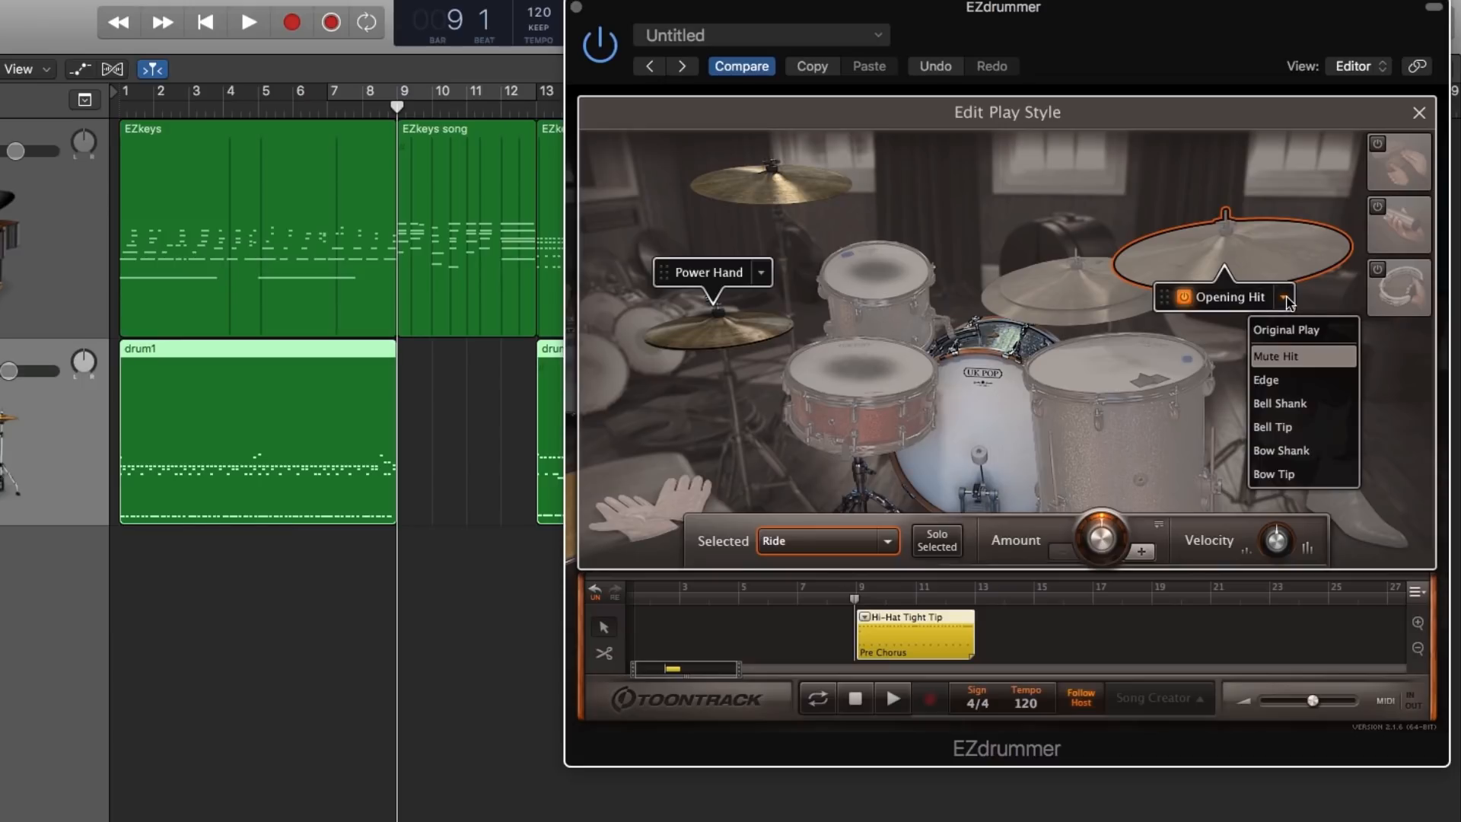
left_click(1269, 380)
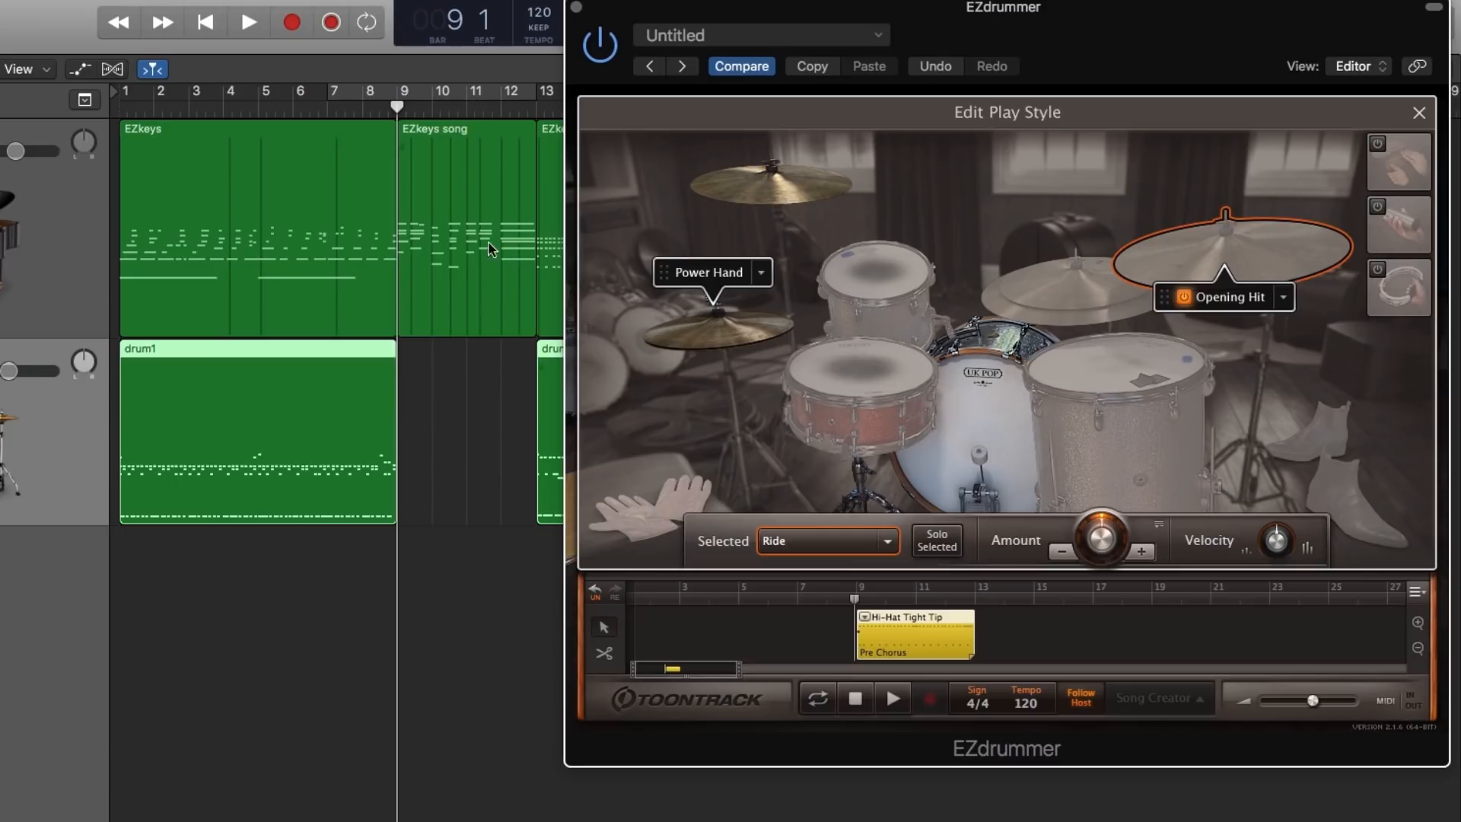
double_click(330, 107)
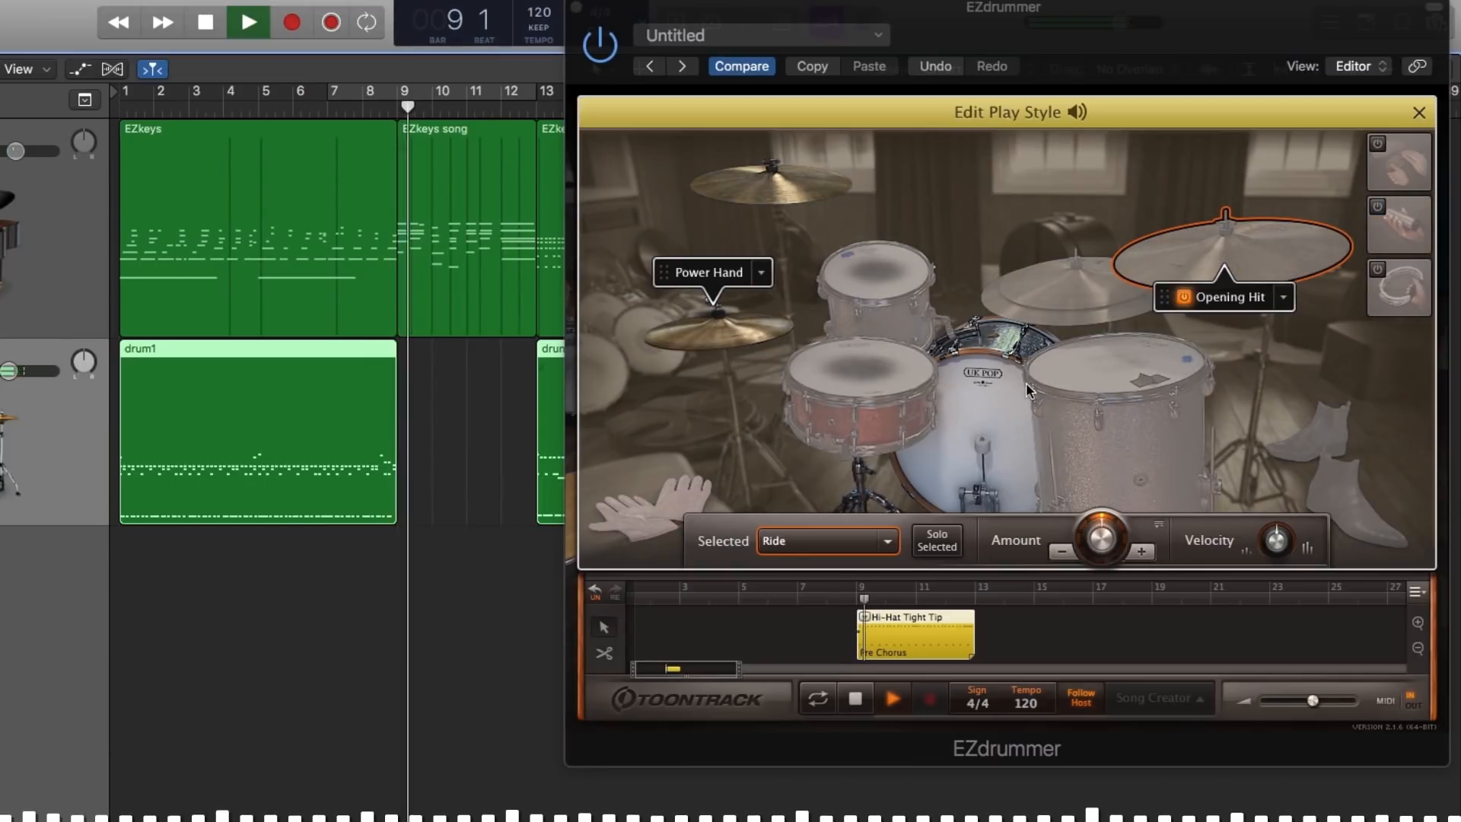
- Add the Tambourine Pad to the drum block's play style and audition it with the song from bar 7
key("space")
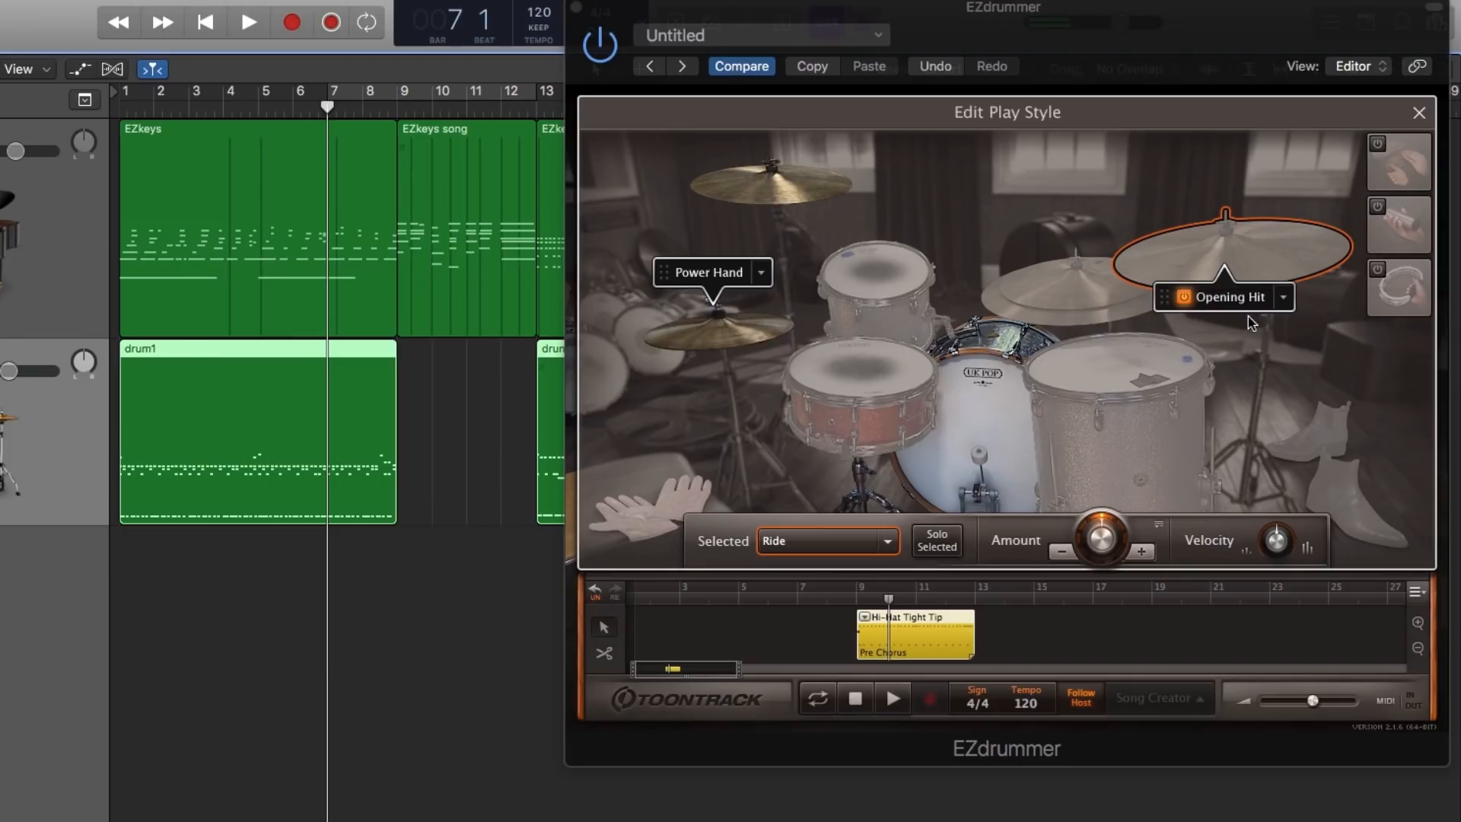
left_click(1383, 276)
key("space")
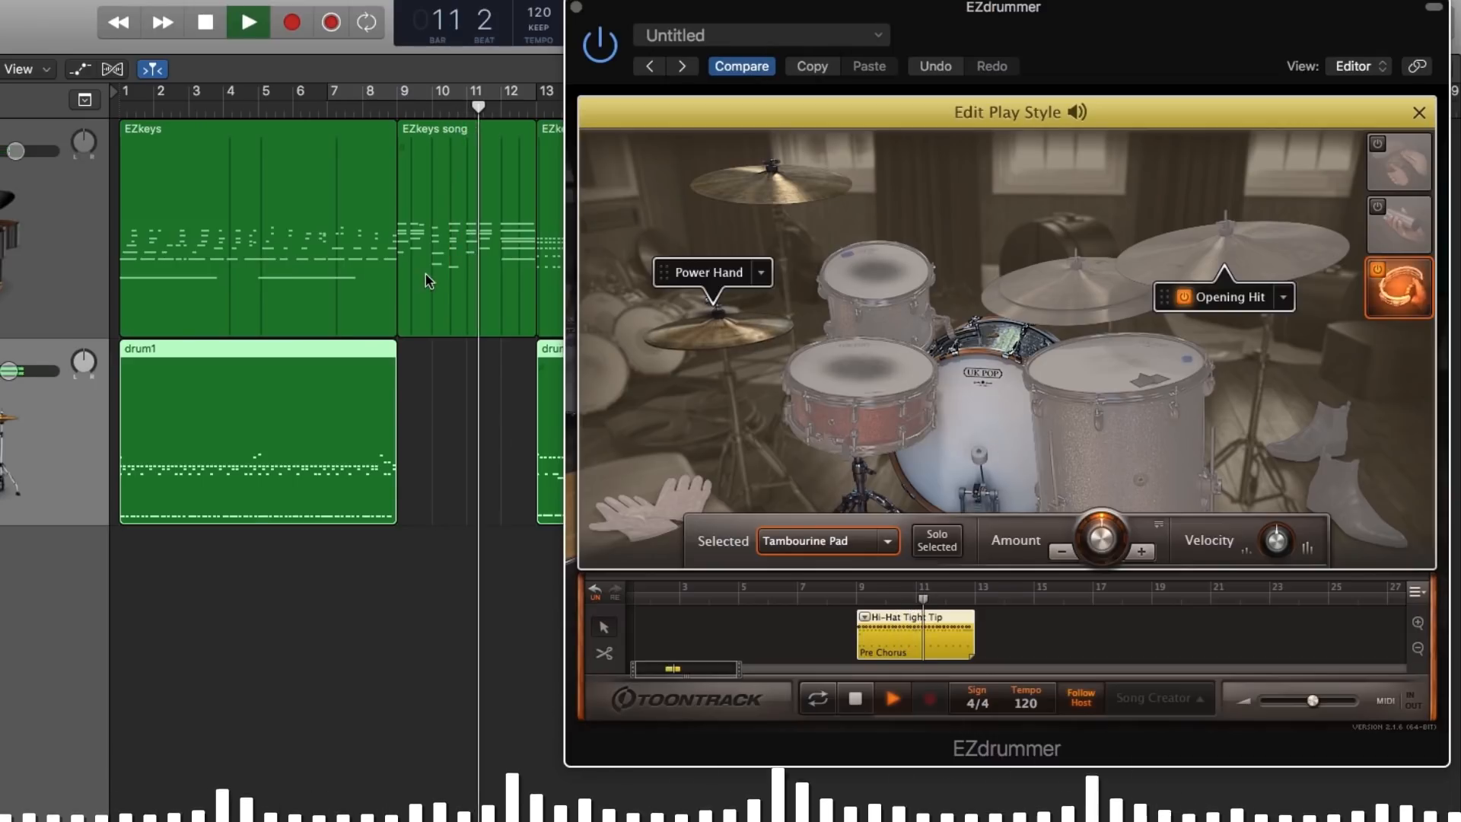
key("space")
left_click(340, 113)
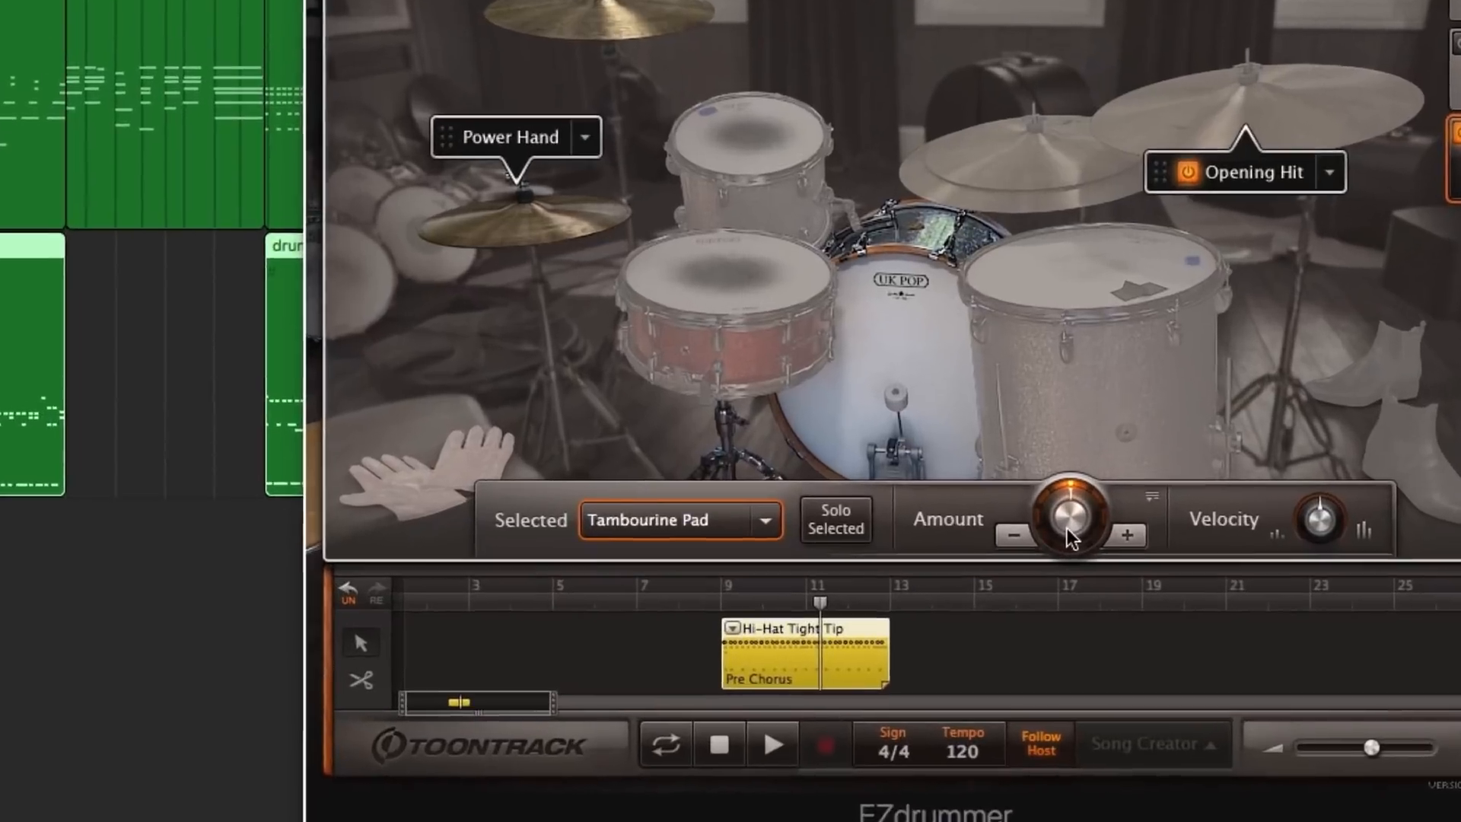
- Adjust the Tambourine Pad's Amount to change the density of its pattern
left_click_drag(1098, 549, 1099, 537)
left_click_drag(773, 436, 851, 191)
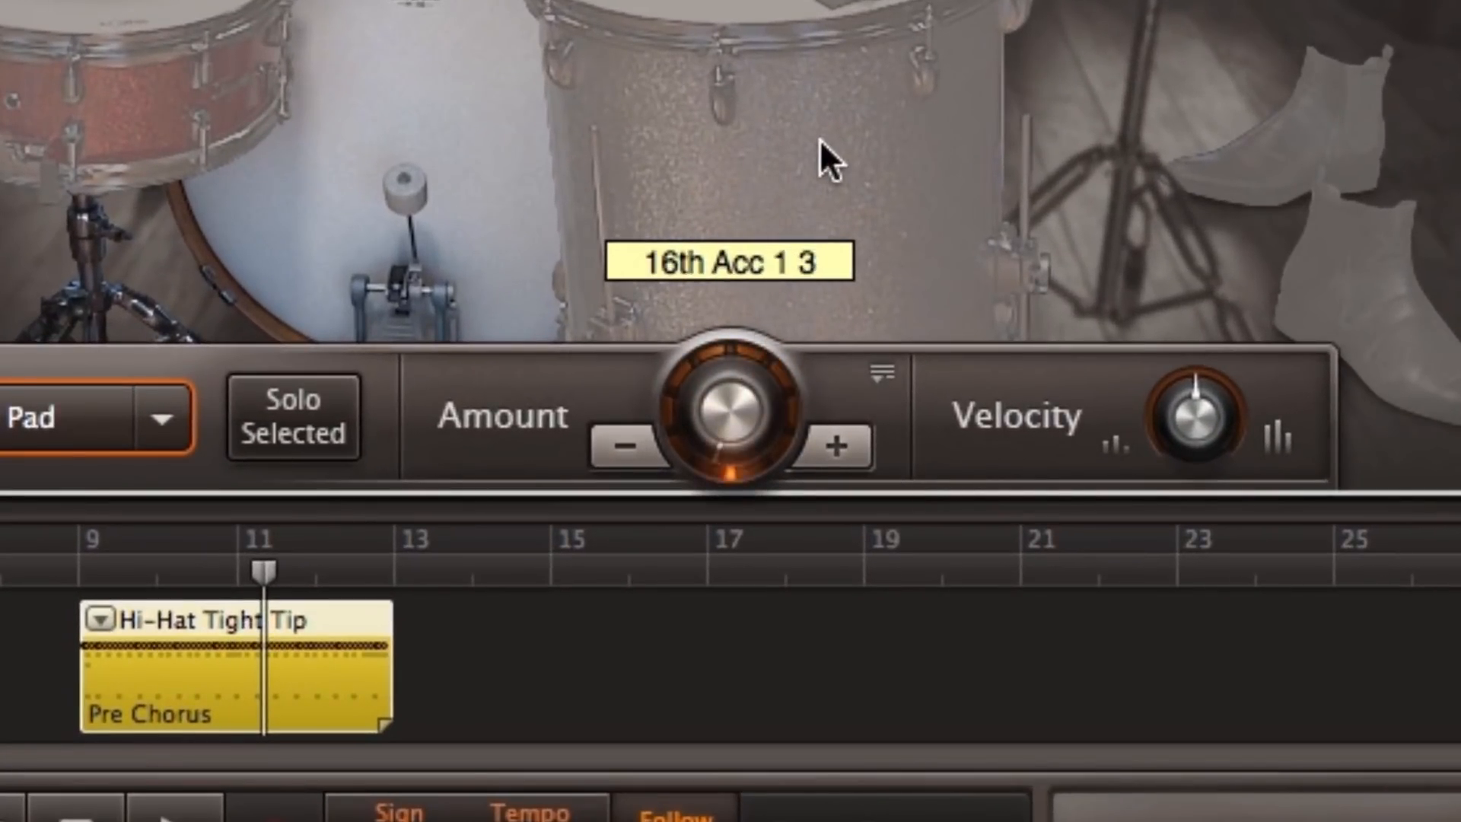
left_click_drag(825, 99, 830, 56)
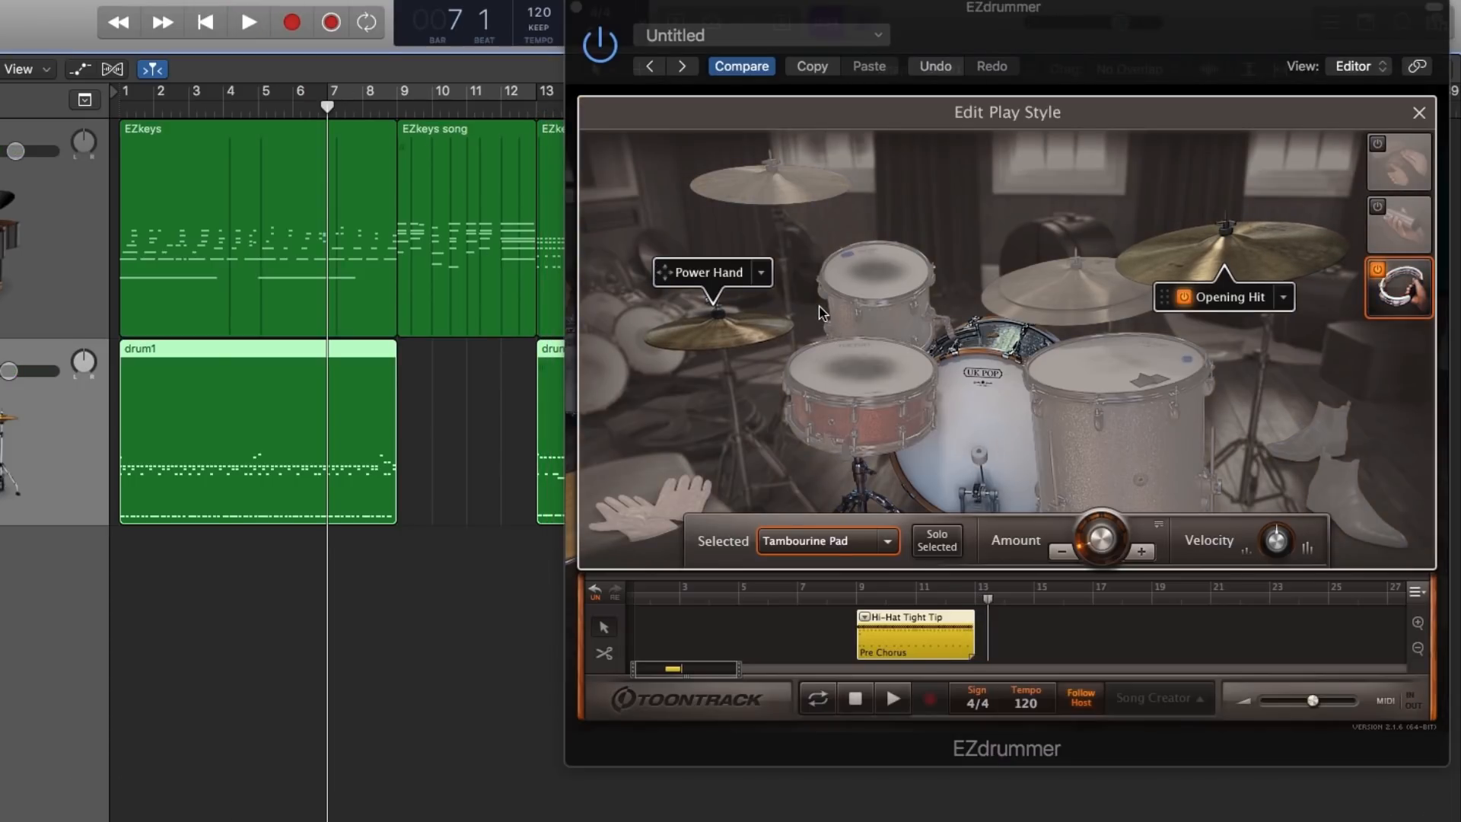
- Raise the Amount for the Racktom to add tom hits to the block, and audition it from bar 7
left_click(899, 283)
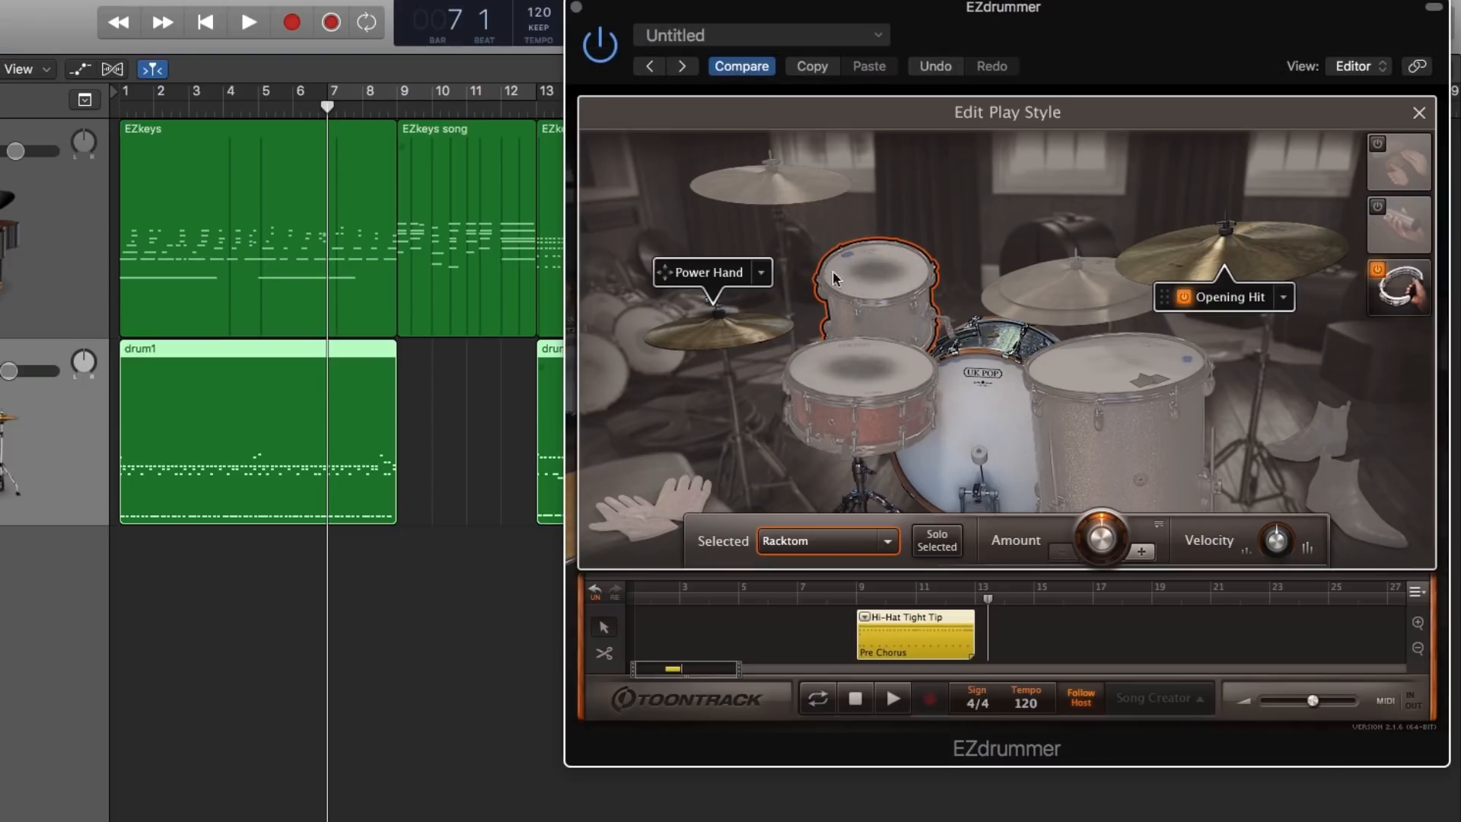
left_click_drag(1110, 544, 1111, 526)
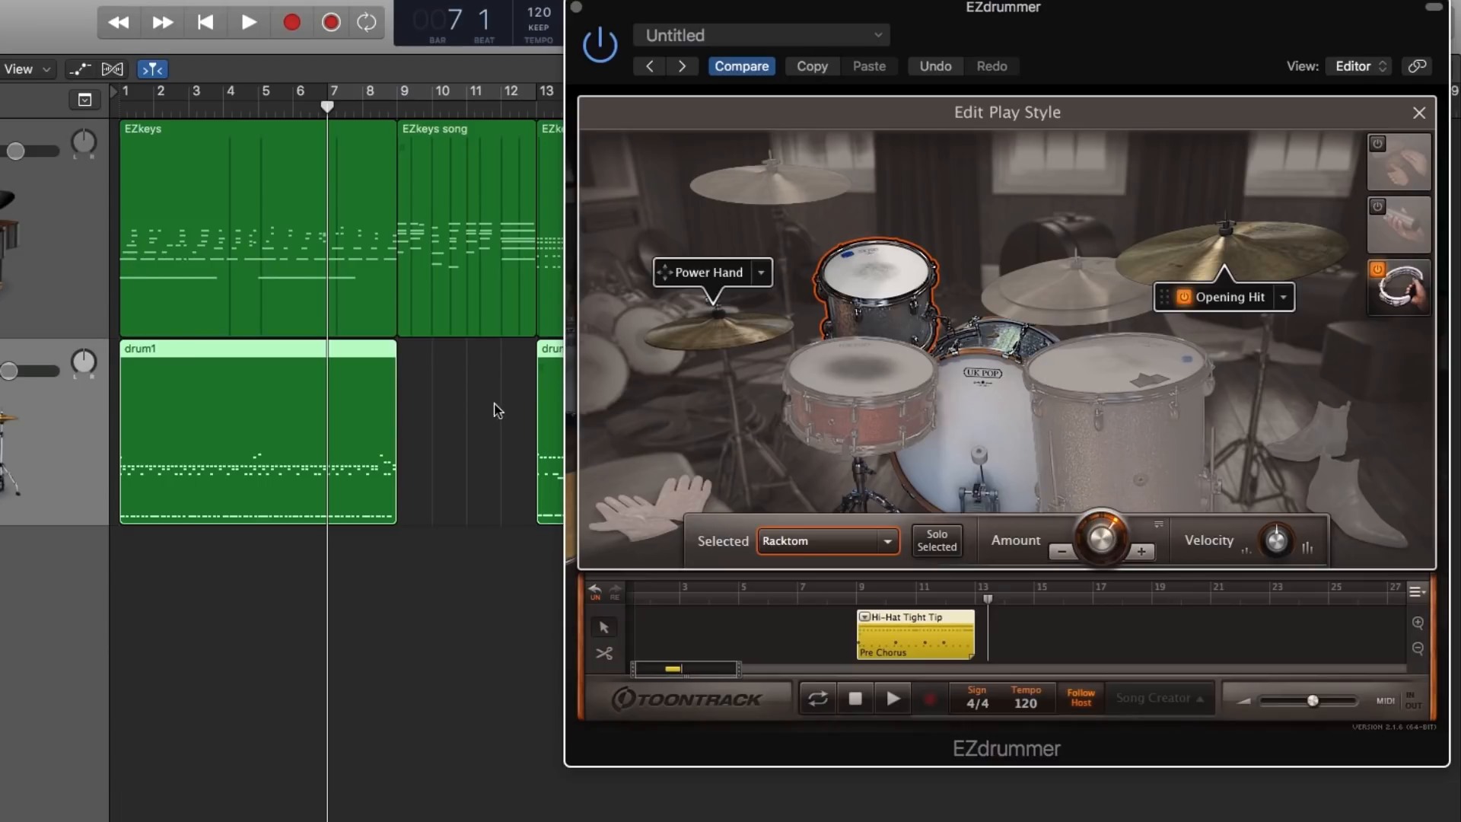
key("space")
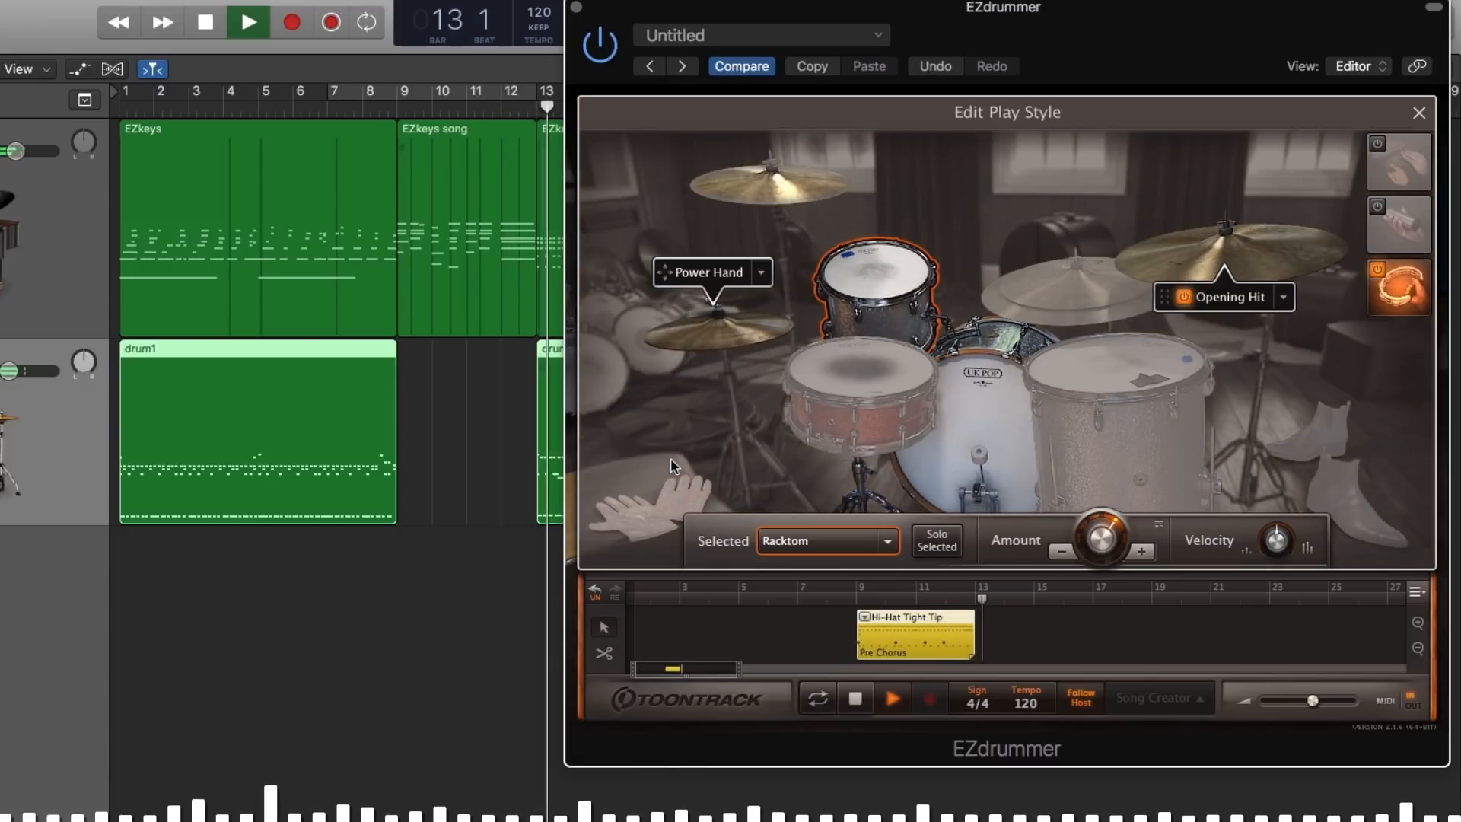
key("space")
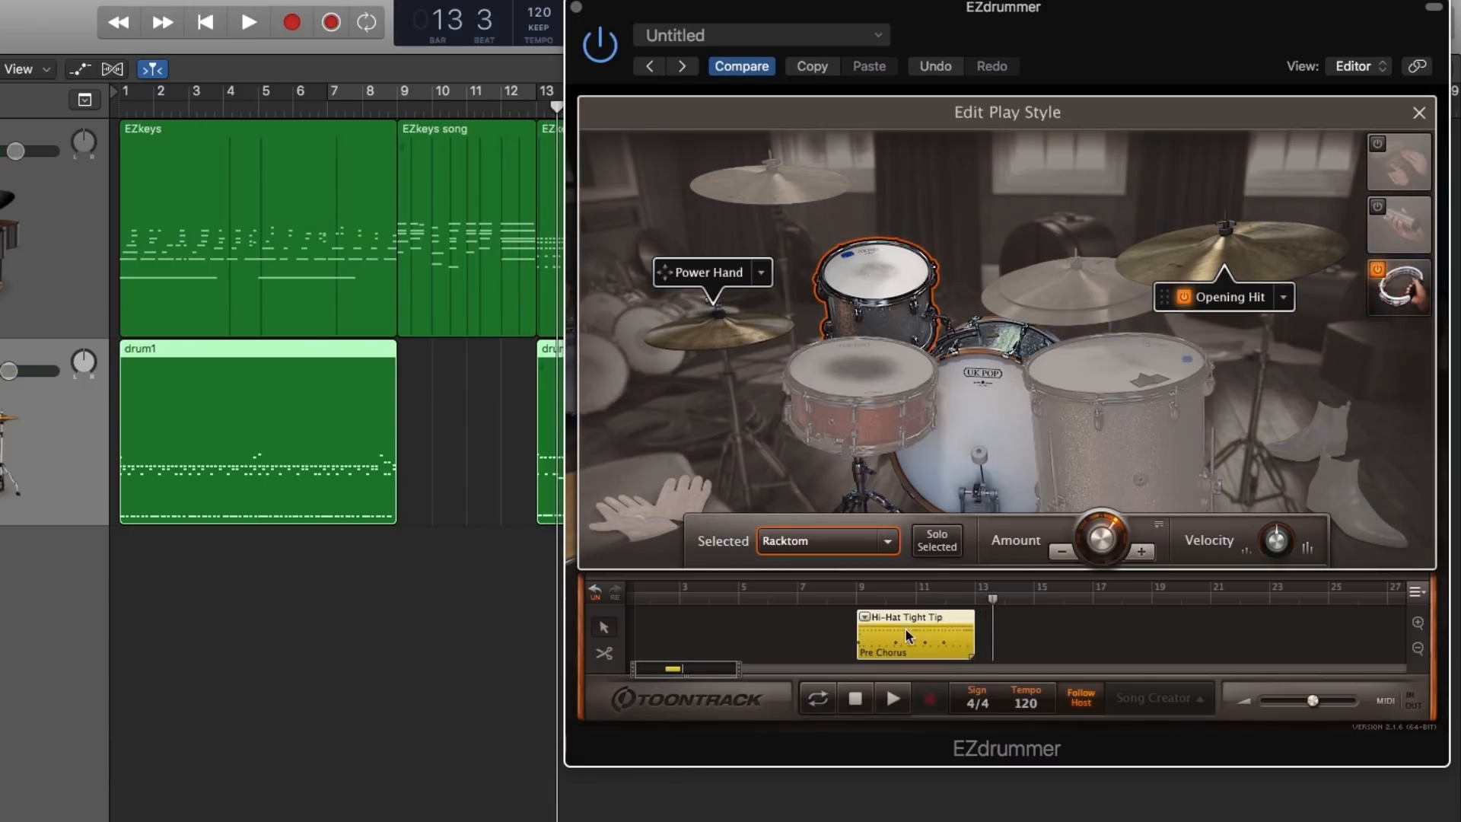
- Place the edited drum block on the EZdrummer track at bar 9 without importing tempo information, and delete the original from the plug-in's timeline
left_click_drag(918, 619, 399, 401)
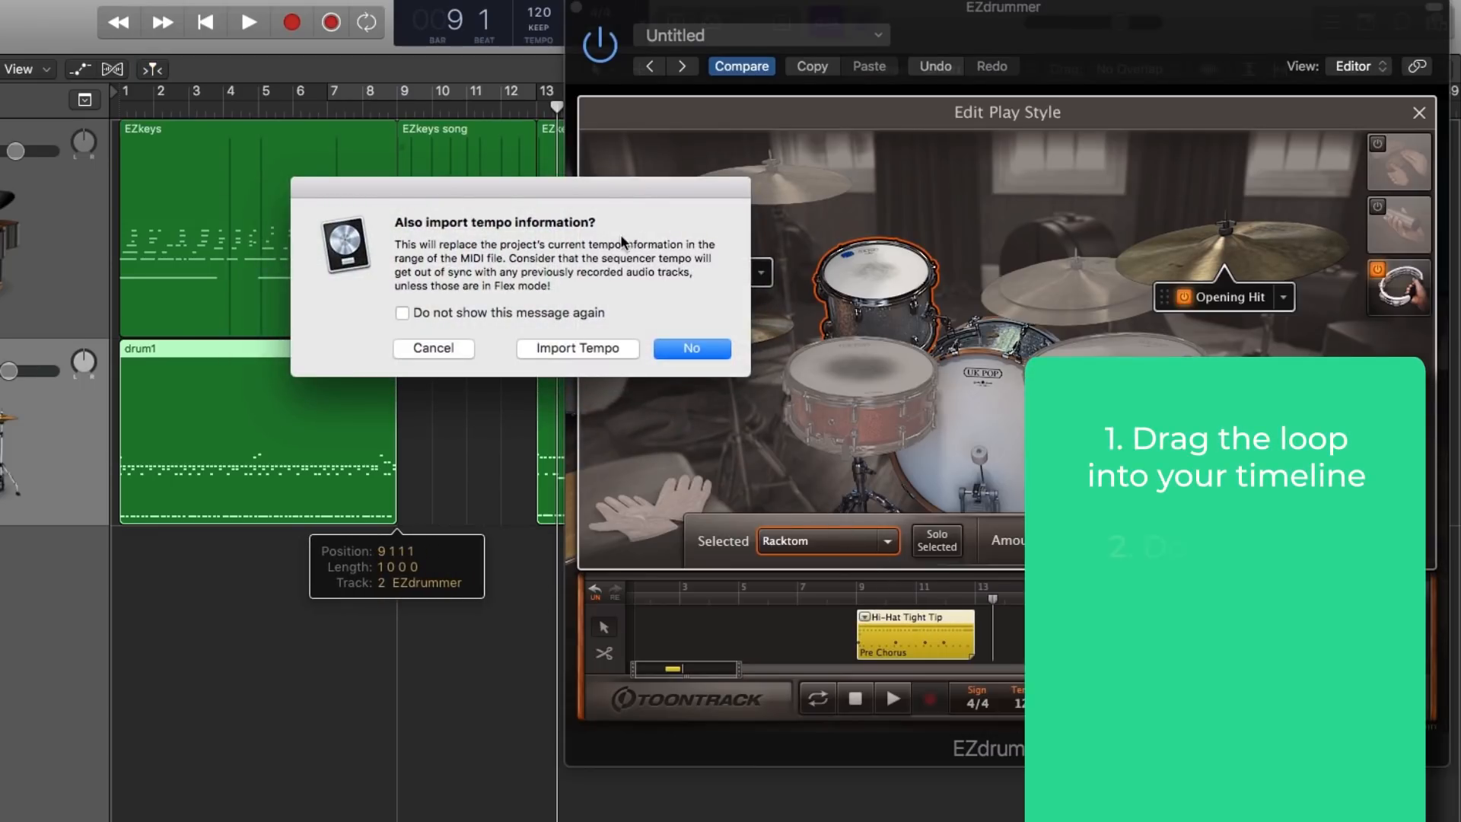
left_click(705, 351)
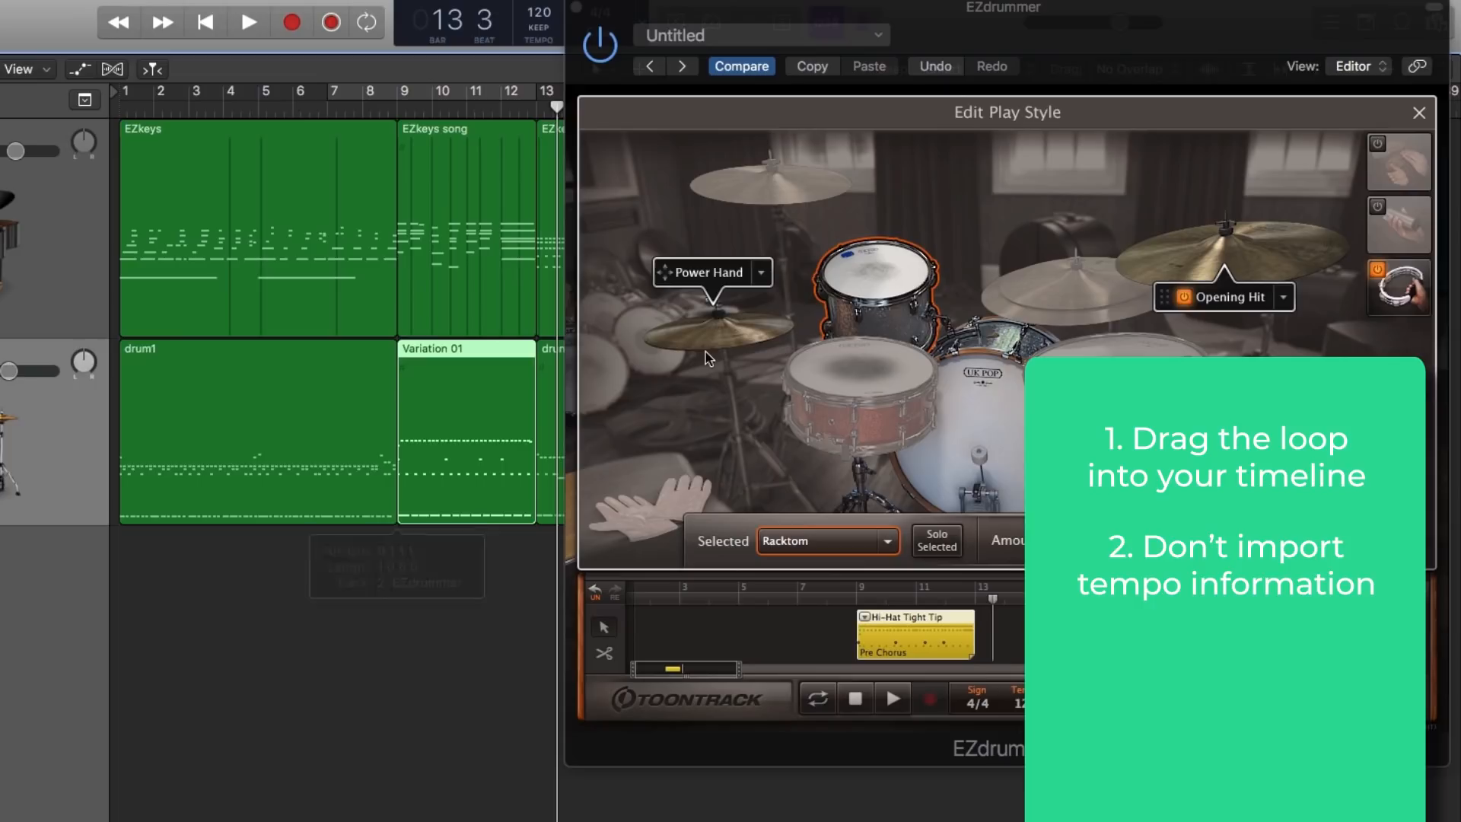
right_click(923, 641)
left_click(992, 715)
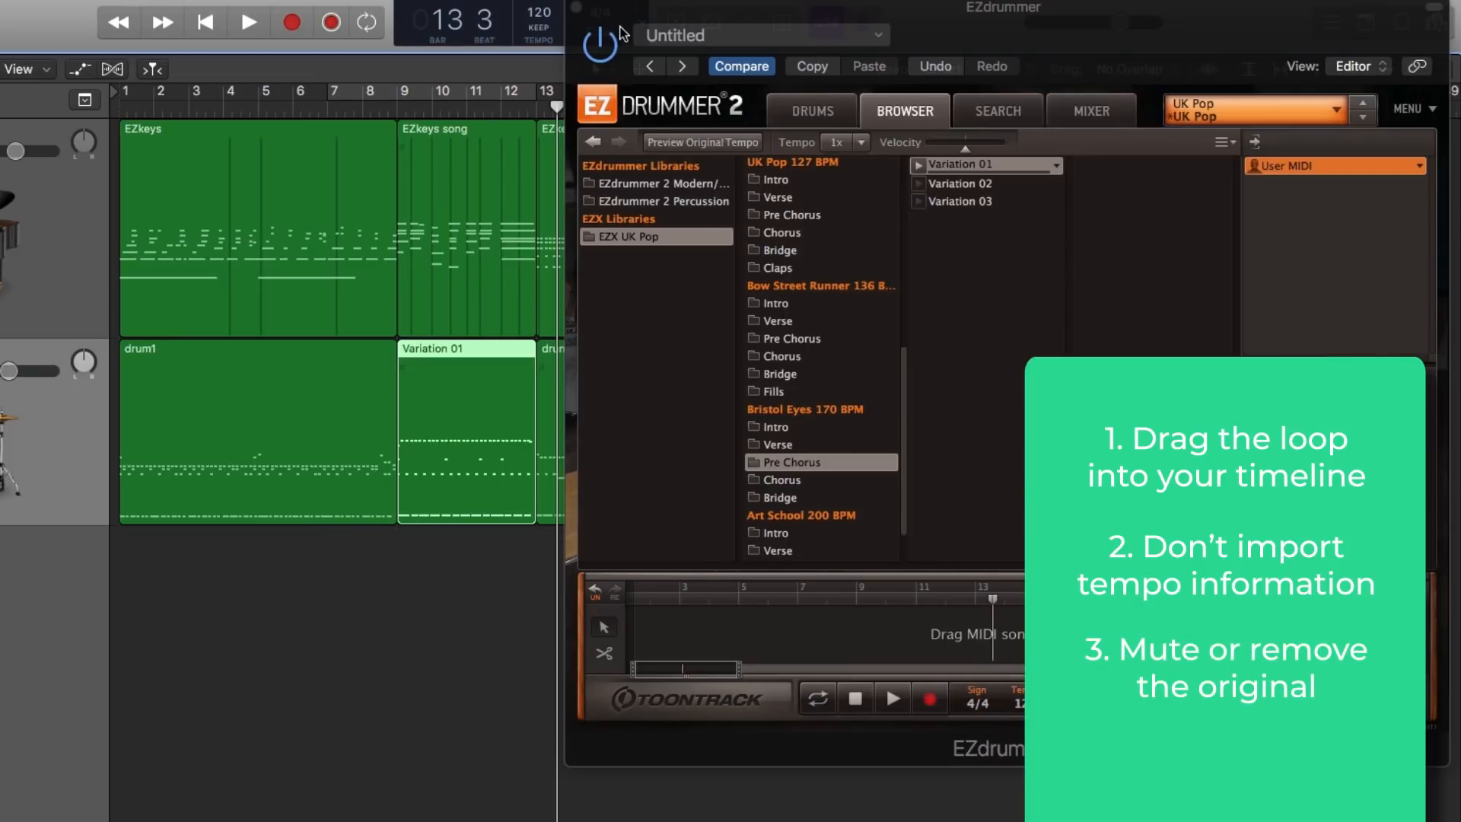
left_click(576, 7)
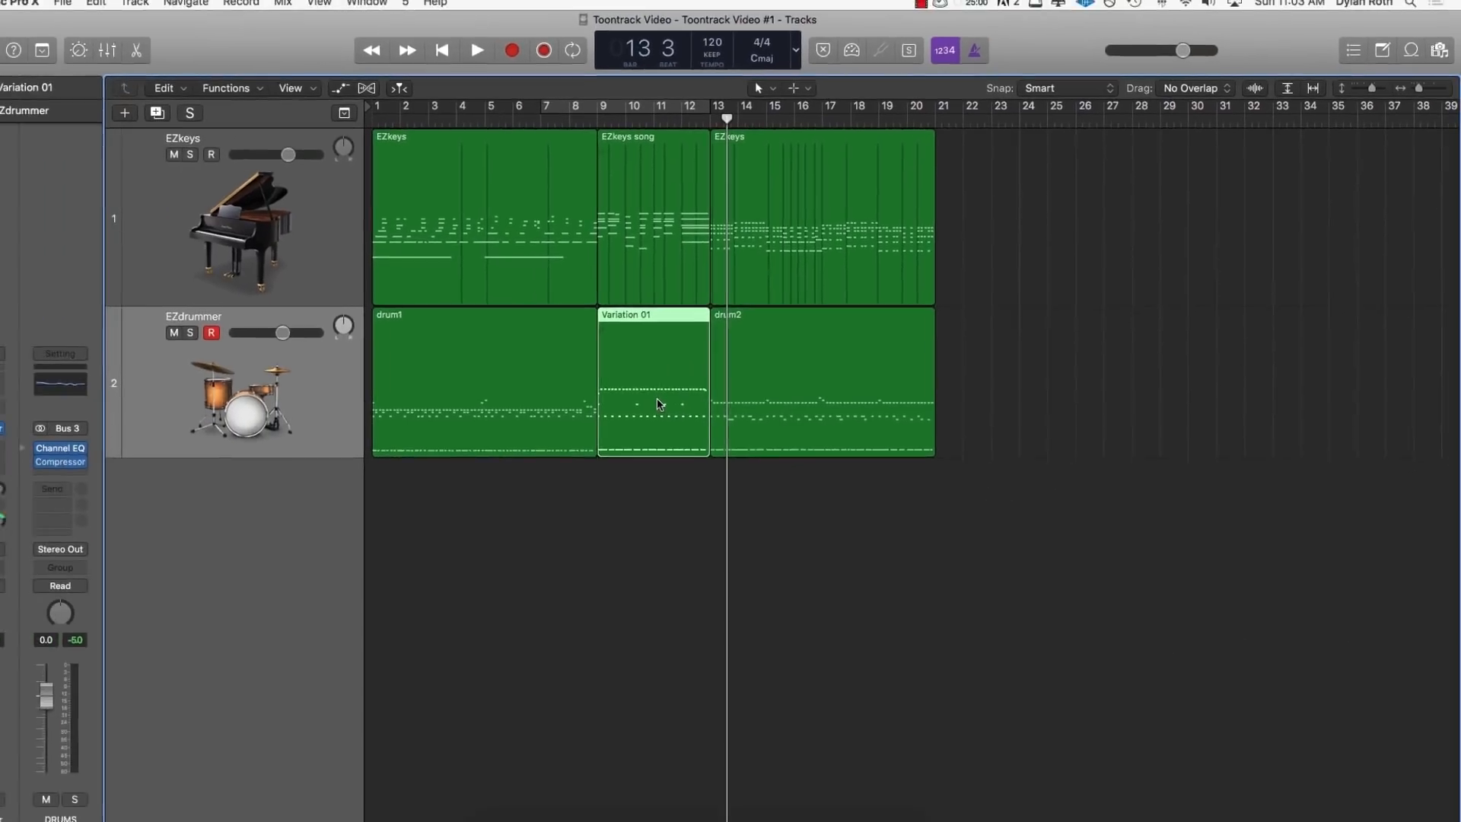
- Set the velocity of all notes in the Variation 01 region to 40 in the Piano Roll and play from bar 7
key("p")
left_click(583, 122)
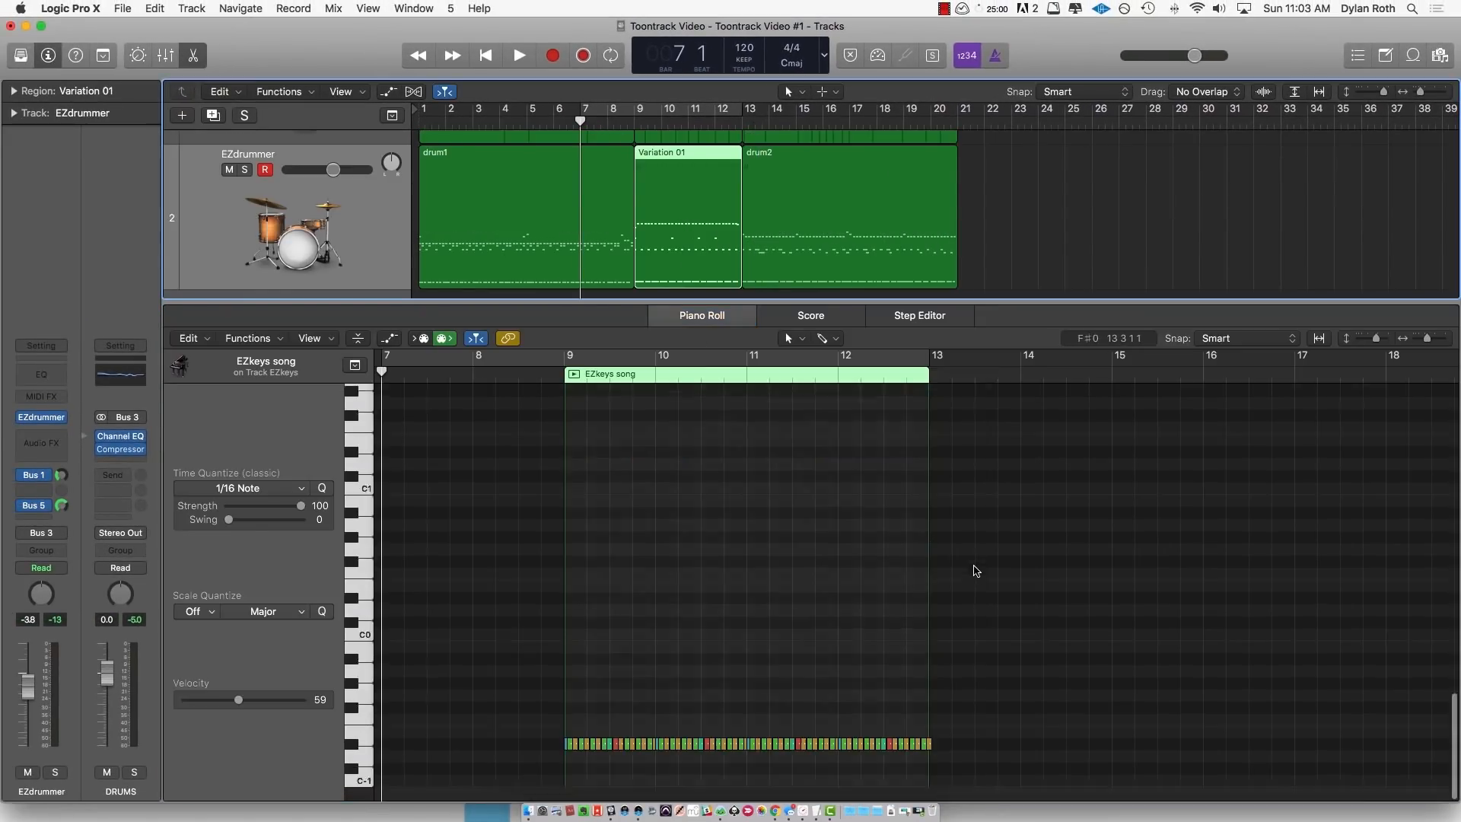
left_click_drag(1037, 779, 502, 259)
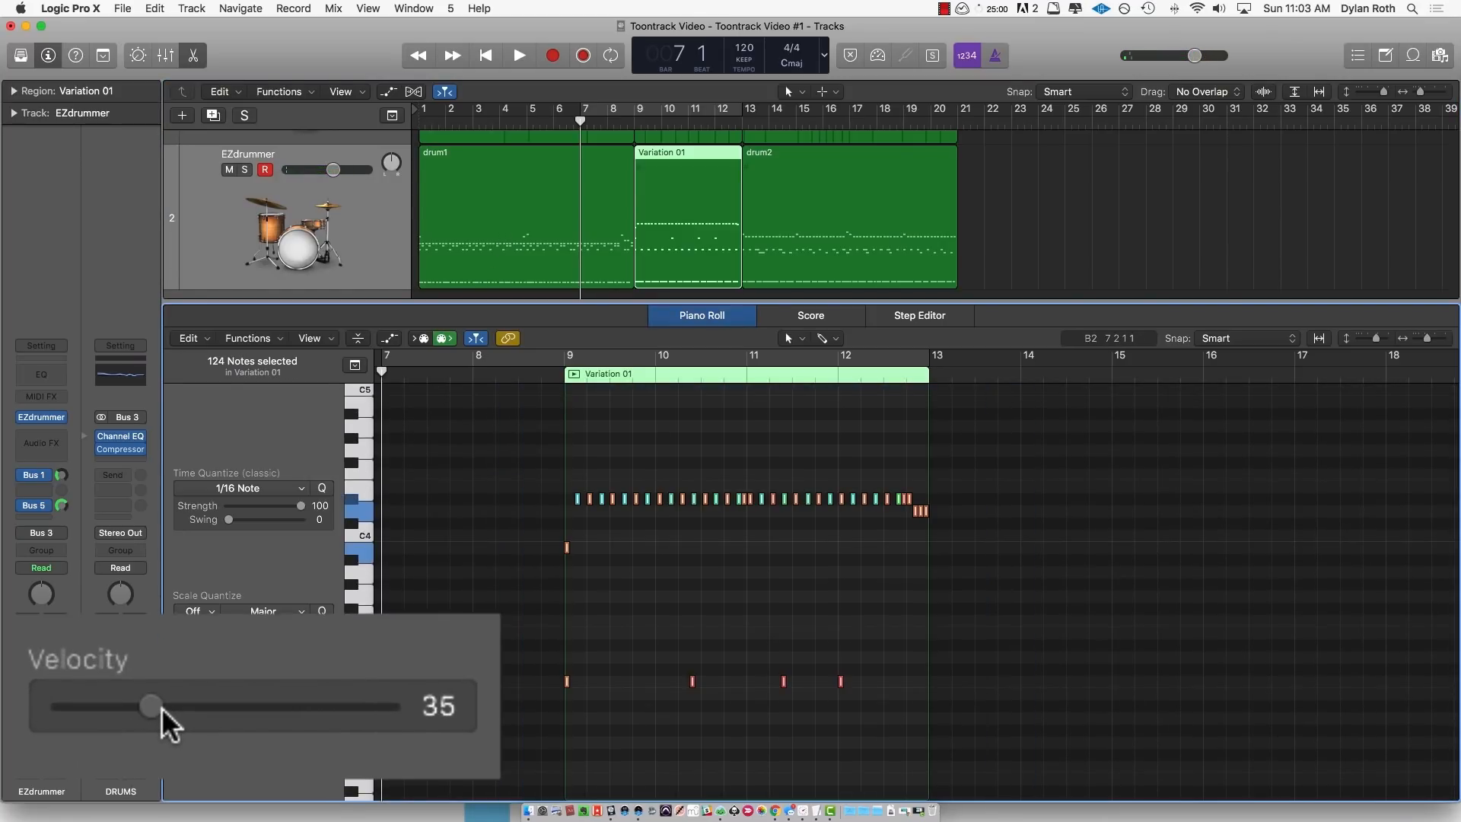
left_click_drag(168, 707, 179, 705)
key("space")
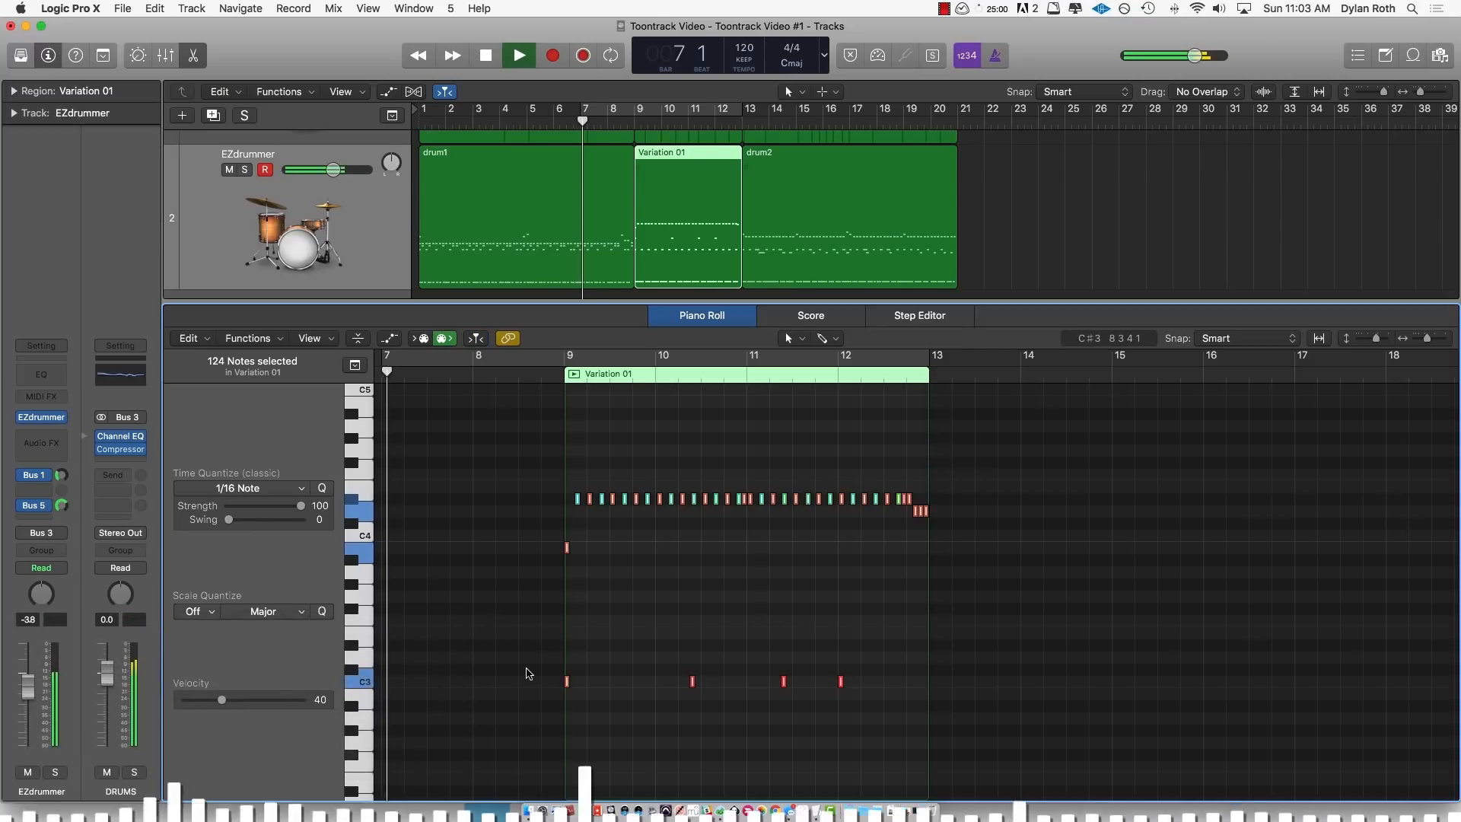
- Set the velocity of only the four C3 notes in Variation 01 to 105, and close the Piano Roll after playback
left_click(1093, 648)
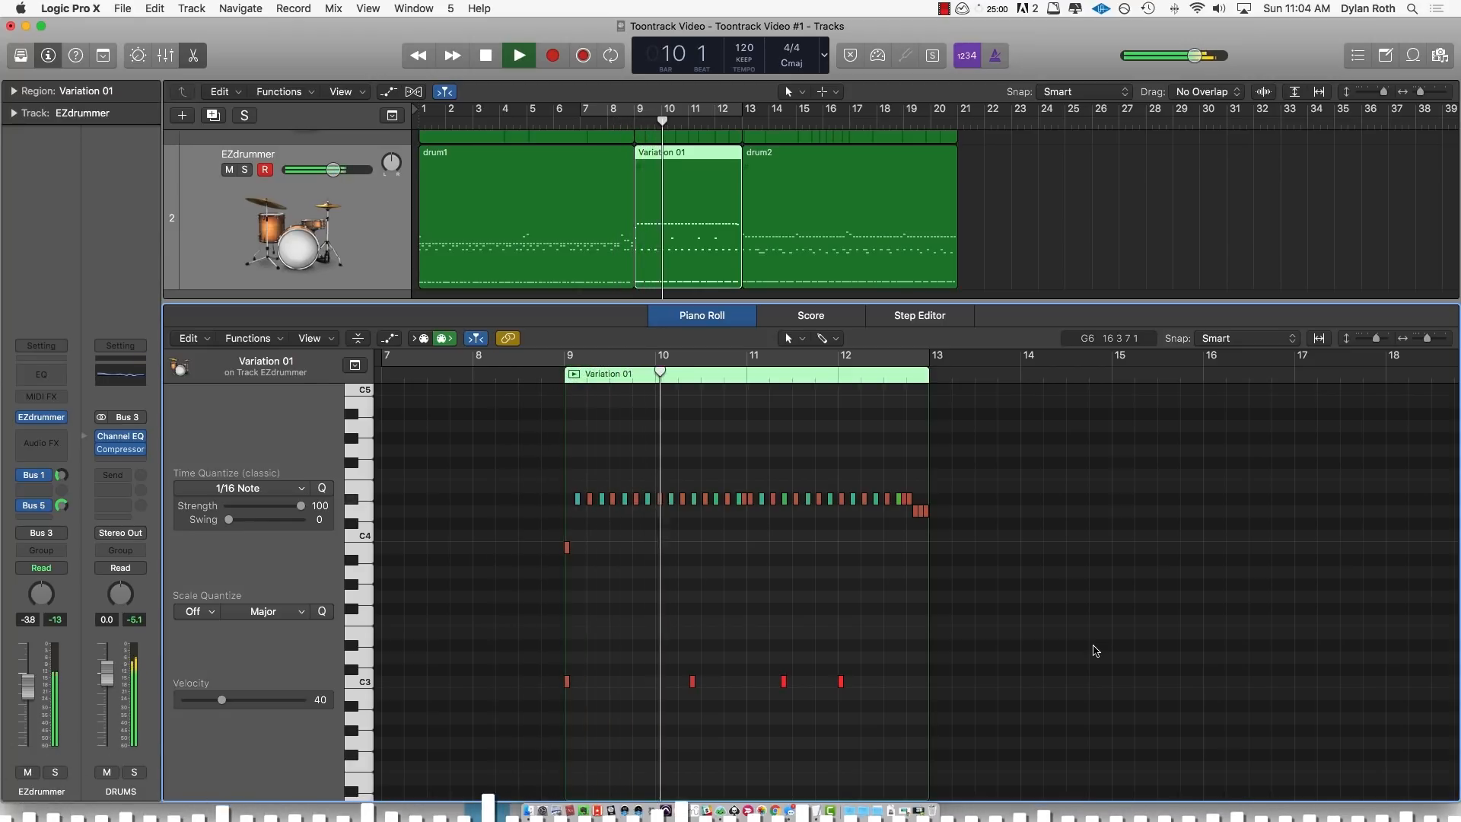
left_click_drag(1094, 648, 519, 702)
left_click_drag(222, 699, 281, 702)
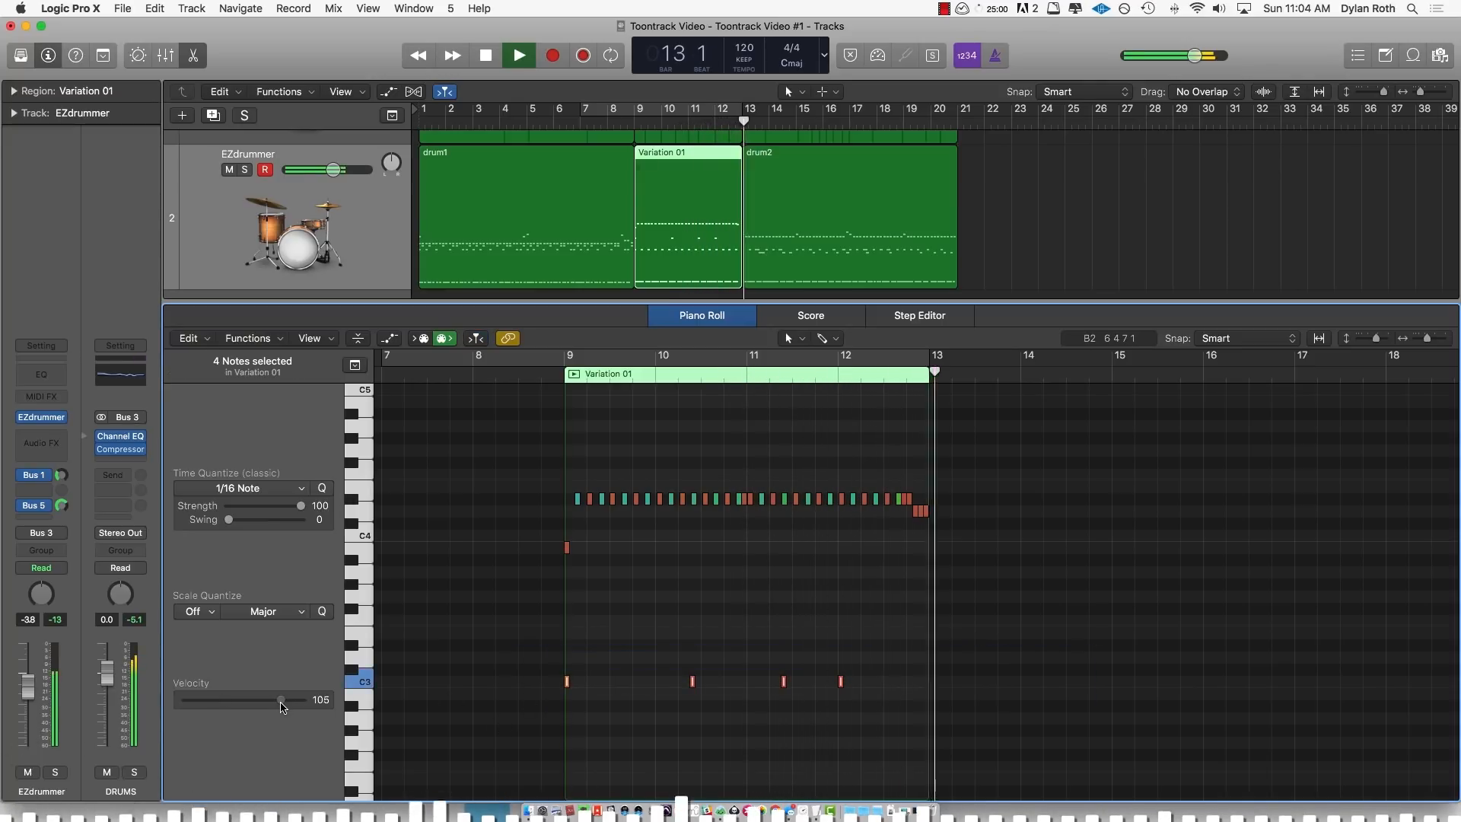
key("space")
key("e")
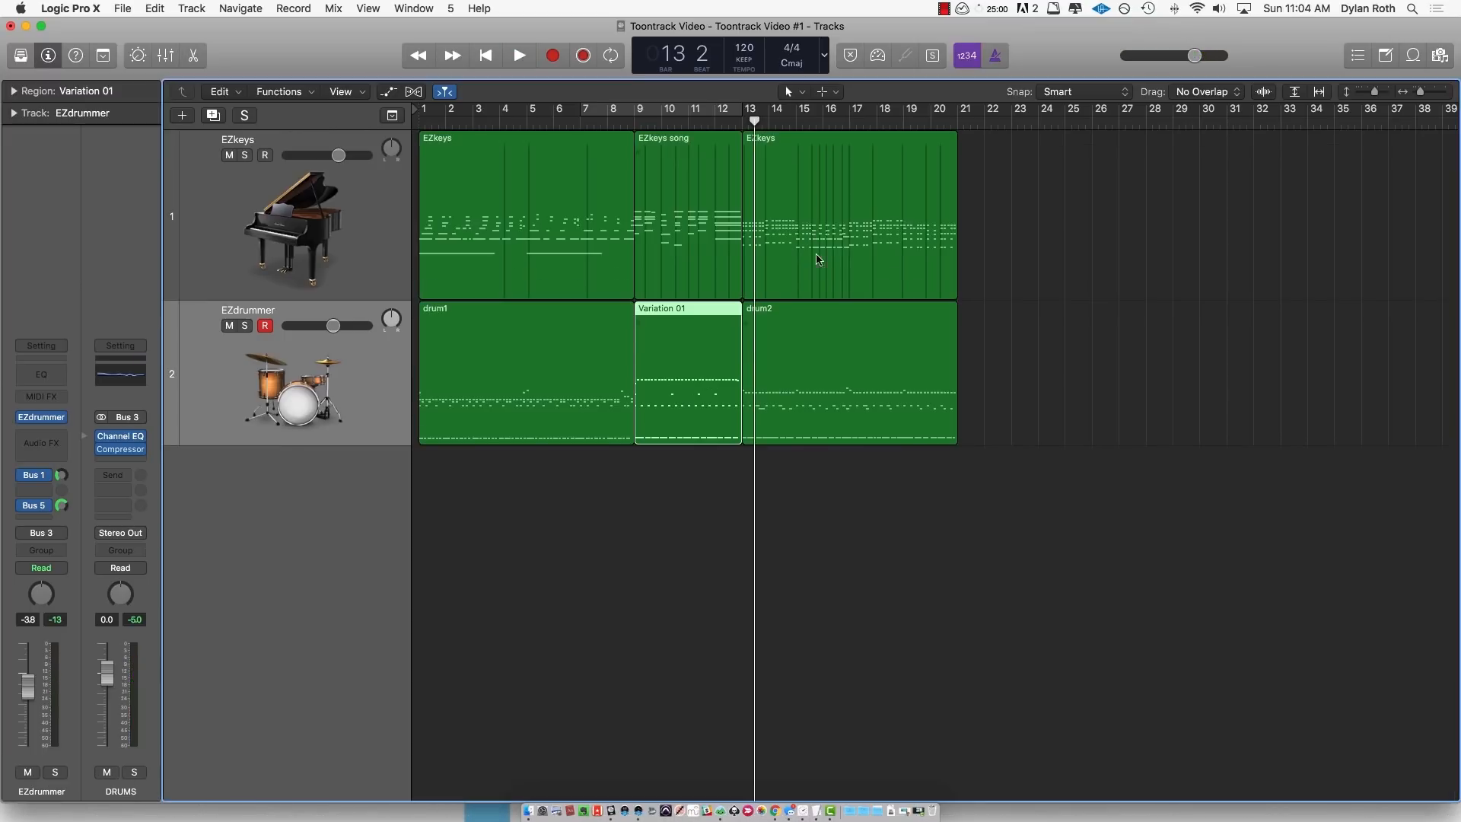